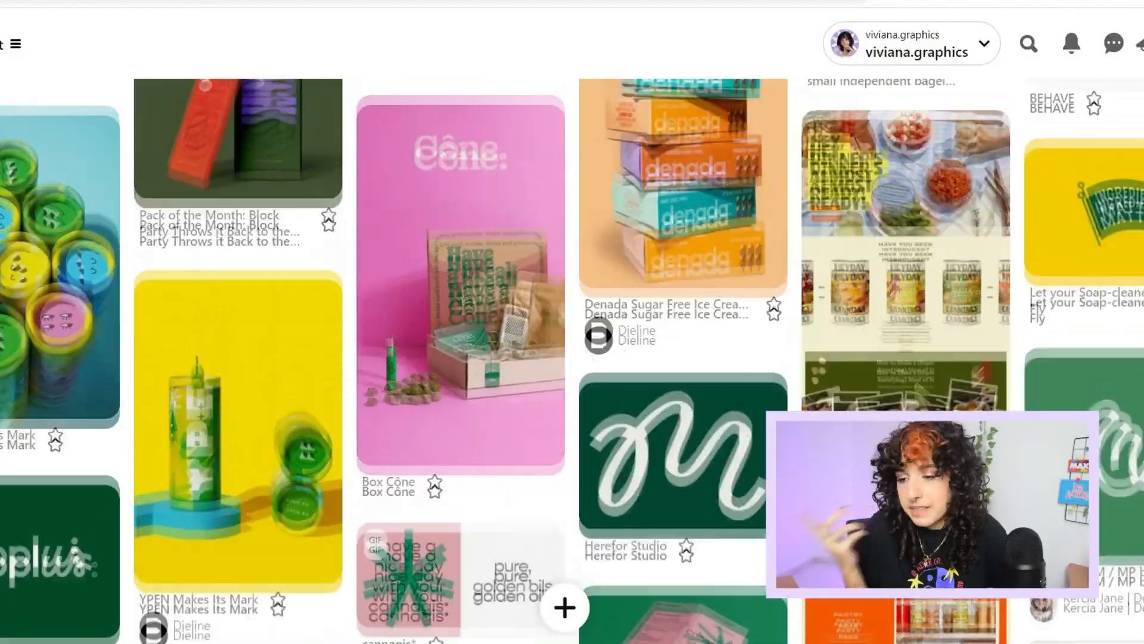
Look through the board's food packaging and produce illustration references, including the Pearl Farmers Market identity pin
scroll(572, 358, up, 3)
scroll(572, 357, up, 3)
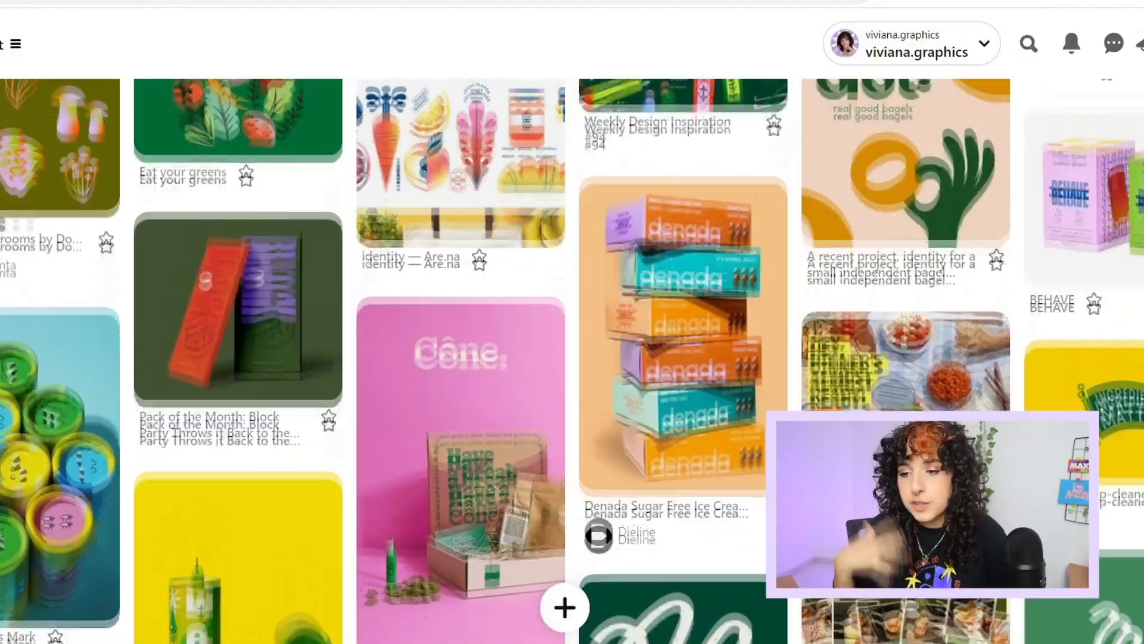
scroll(572, 357, up, 4)
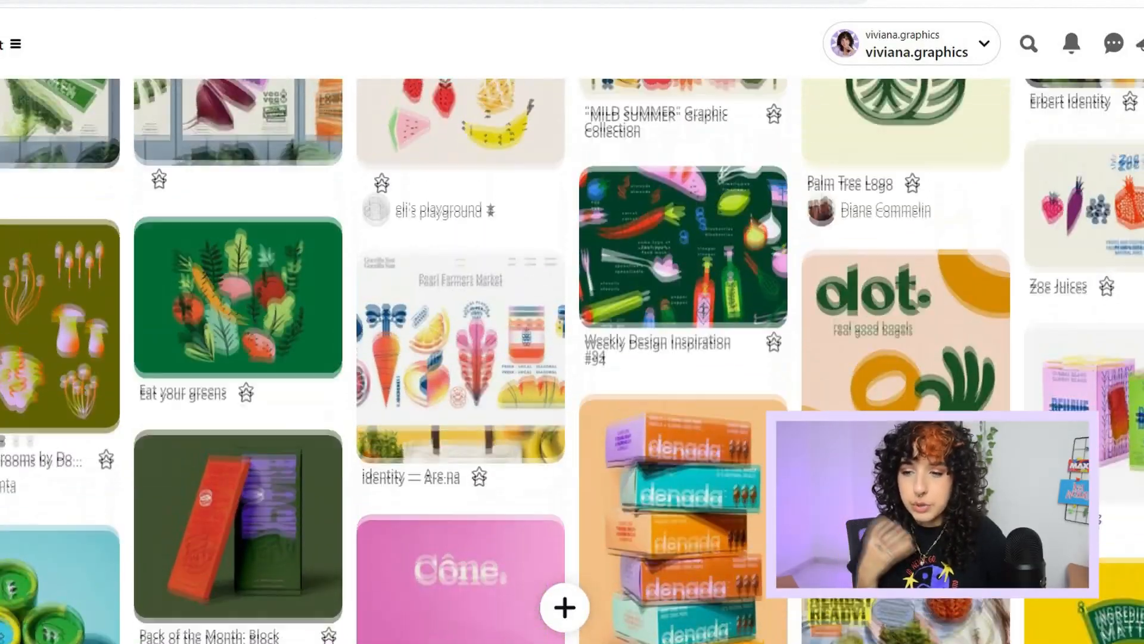
scroll(572, 357, up, 1)
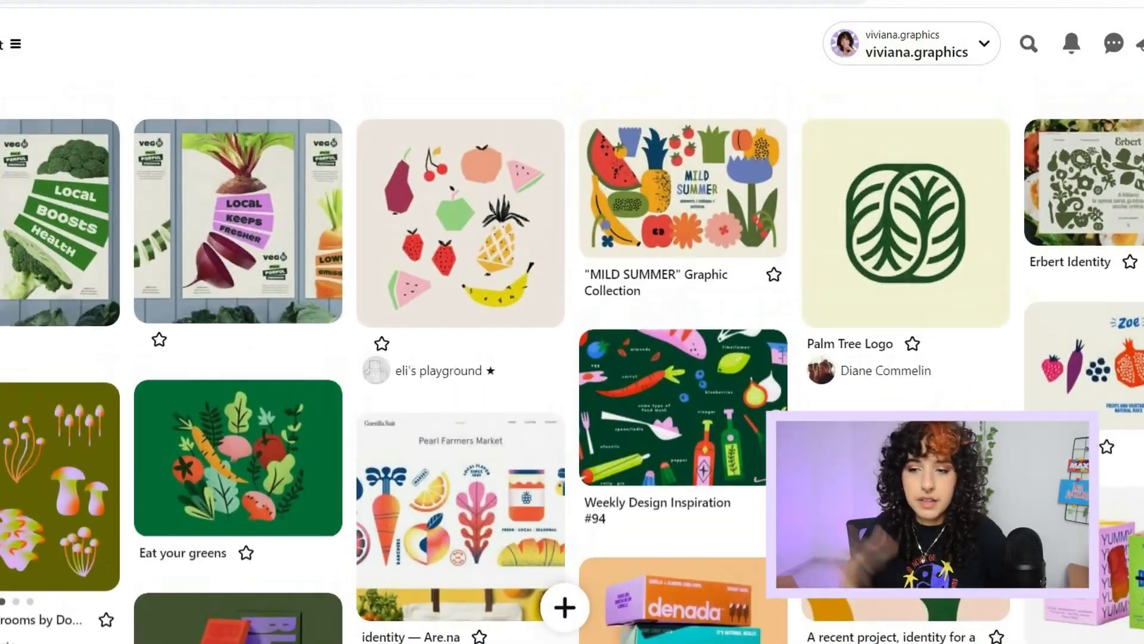
scroll(572, 358, down, 1)
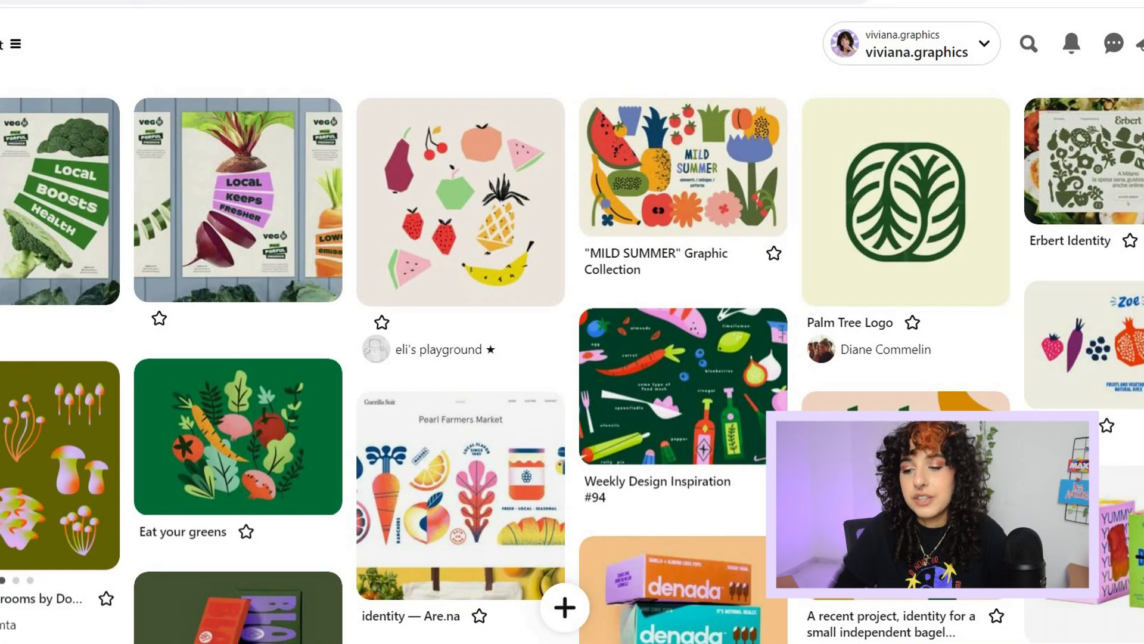
click(461, 494)
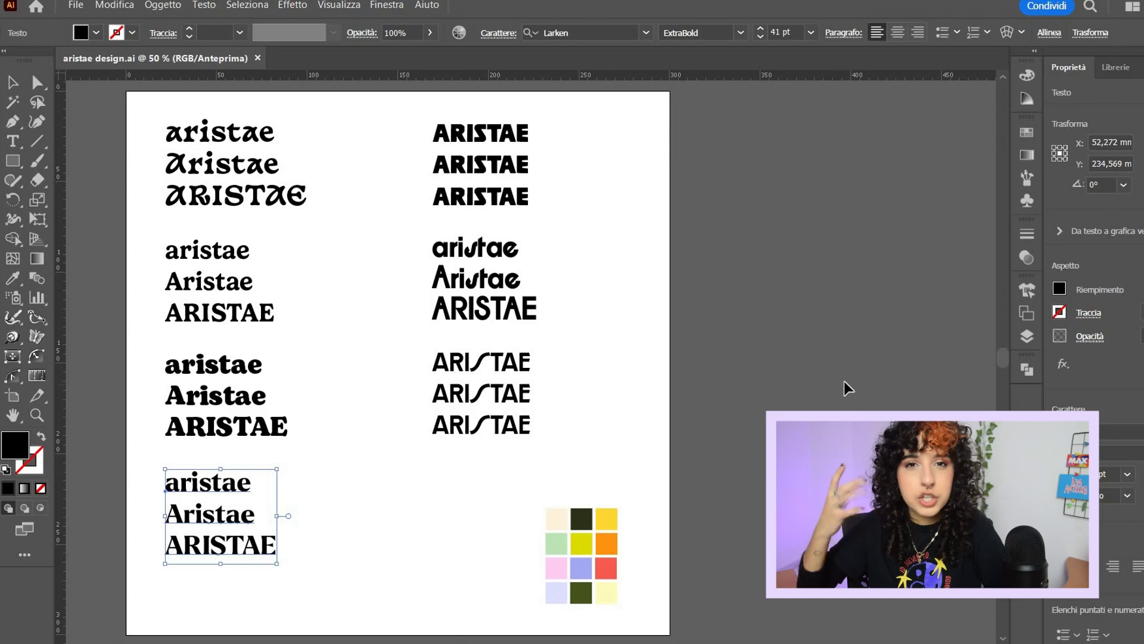
Filter the fonts by "casa" for the lowest ARISTAE sample in the second column and preview the Casagrande Casabau weights on it
click(582, 263)
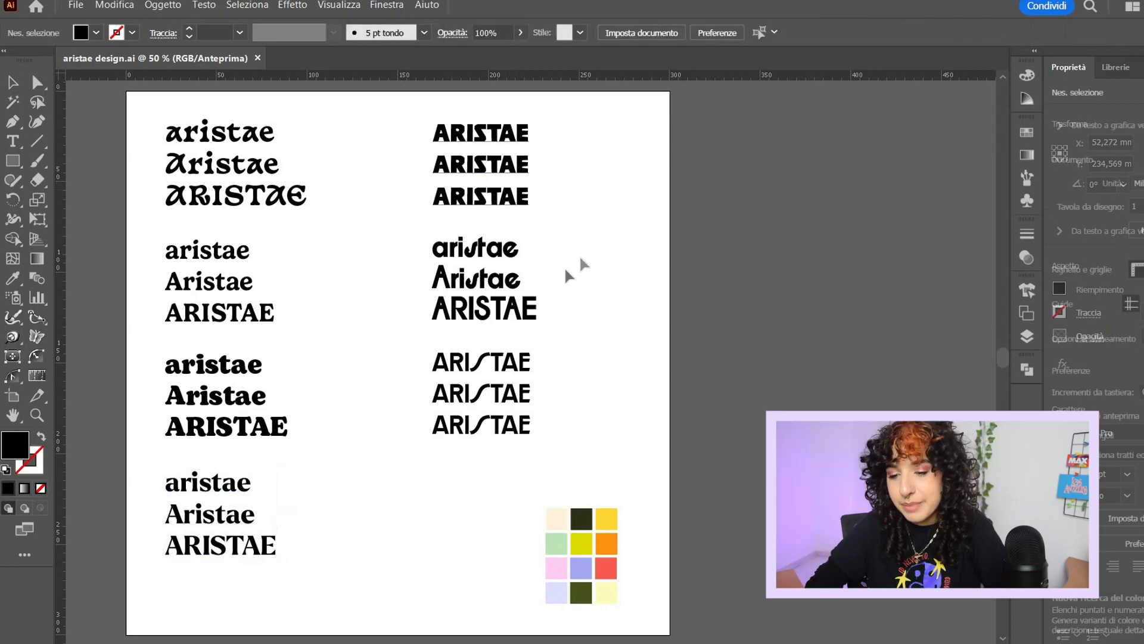
click(535, 322)
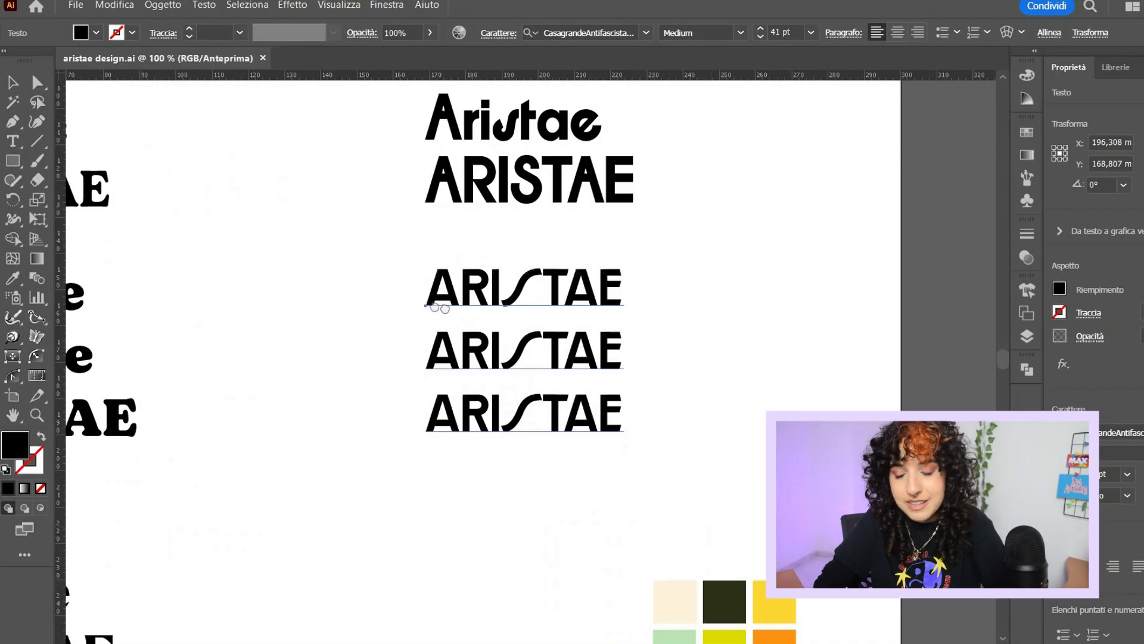
drag(671, 311, 480, 303)
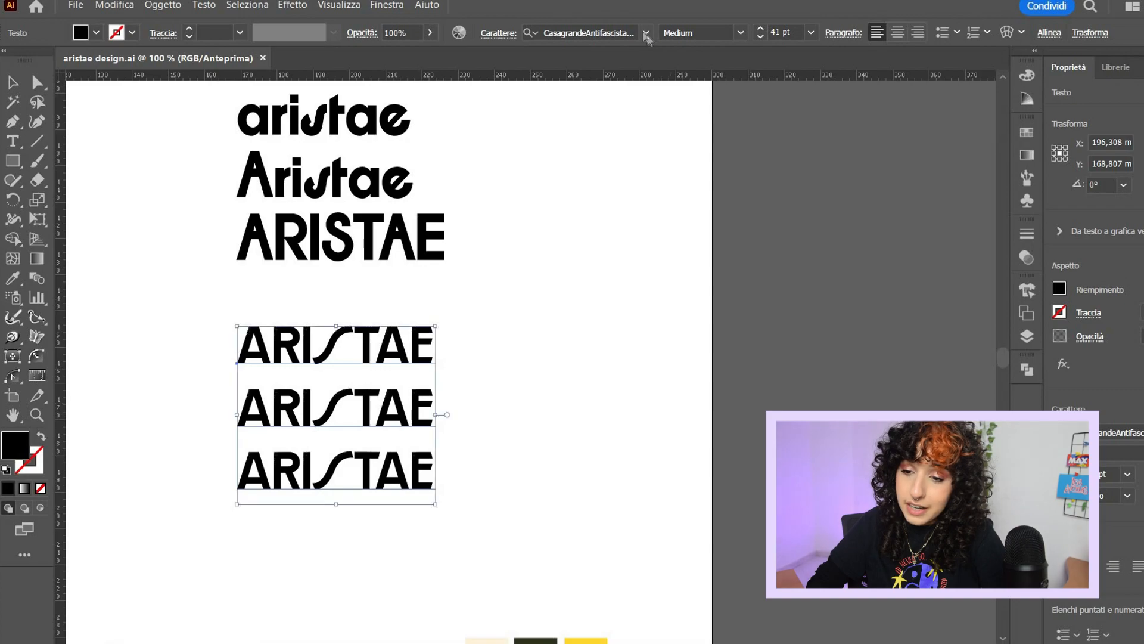
click(646, 37)
text(casa)
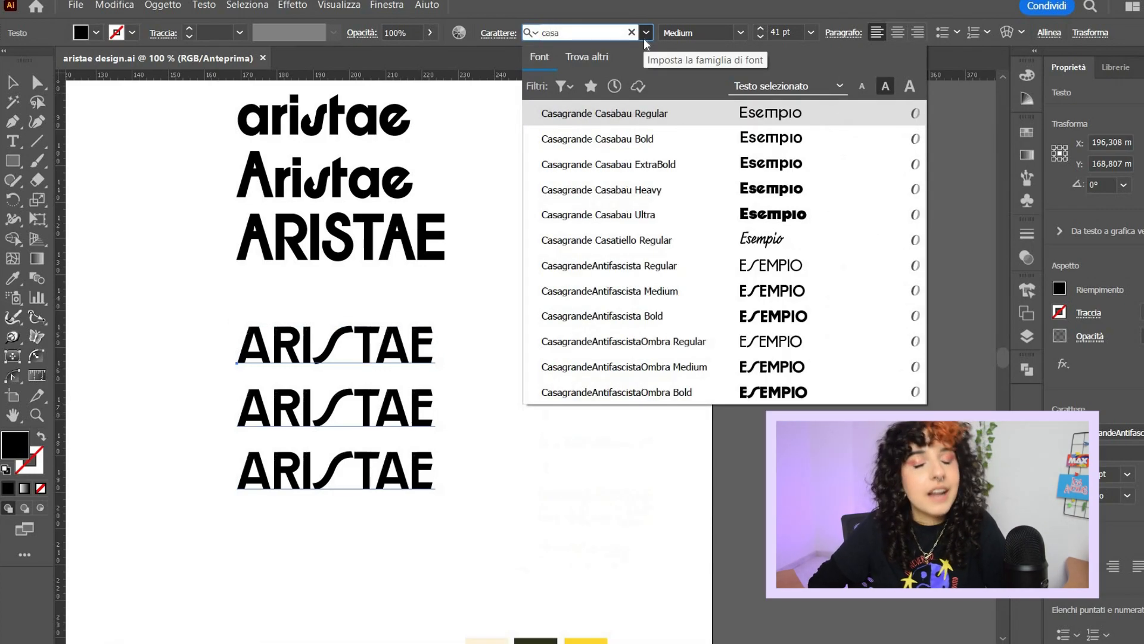
key(Down)
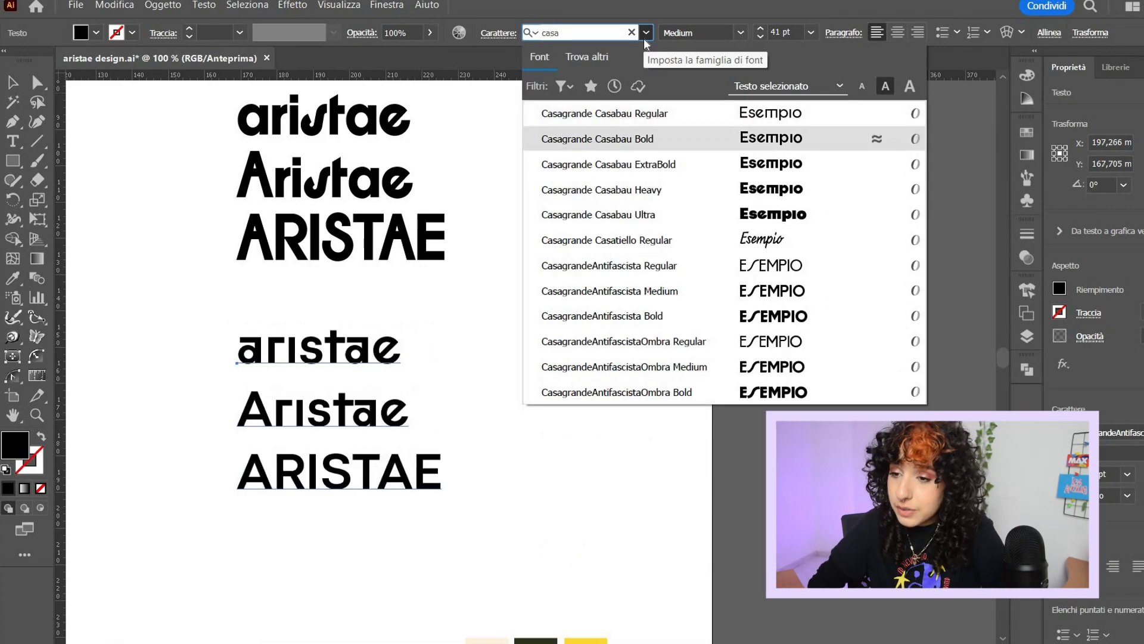
key(Up)
key(Down)
key(Down)
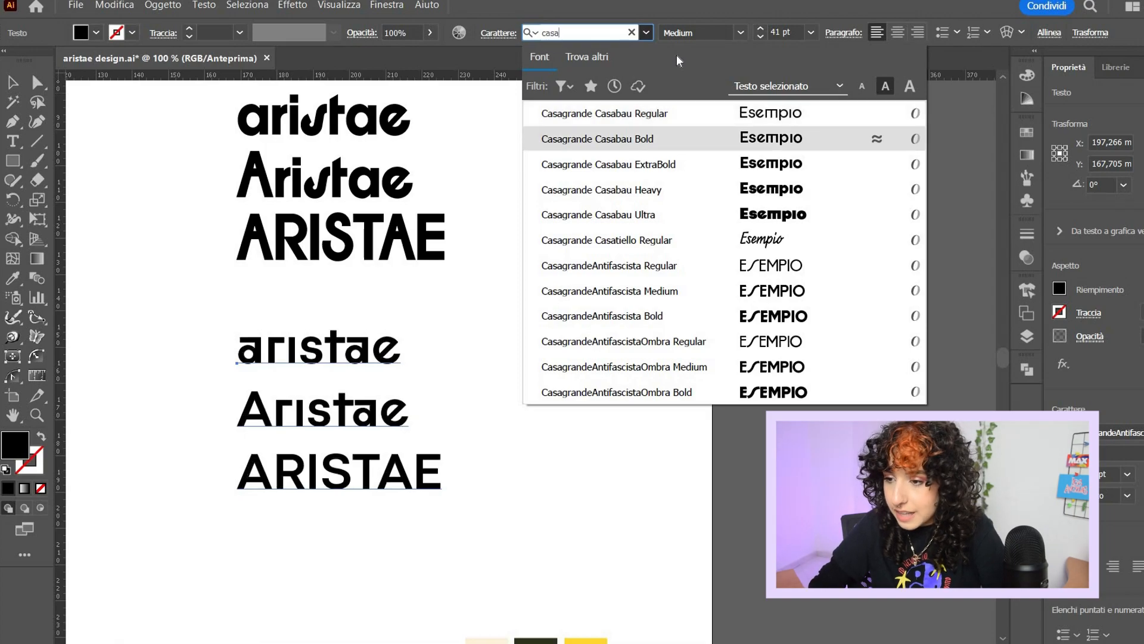
key(Down)
key(Down)
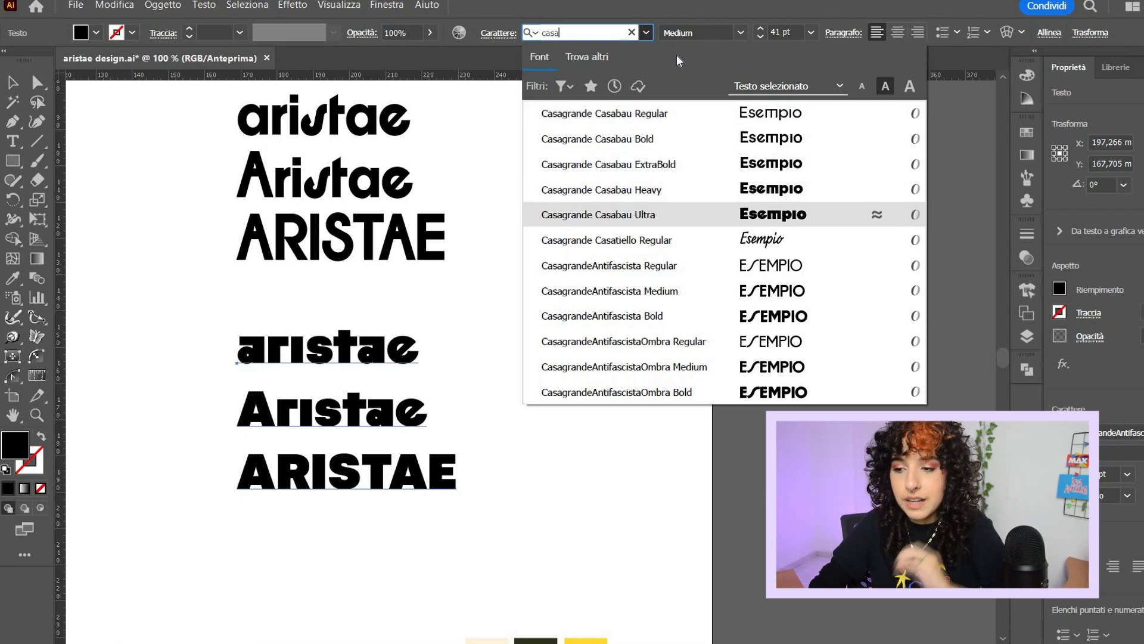
Set the sample's font to CasagrandeAntifascistaOmbra Medium
key(Down)
key(Down)
key(Down)
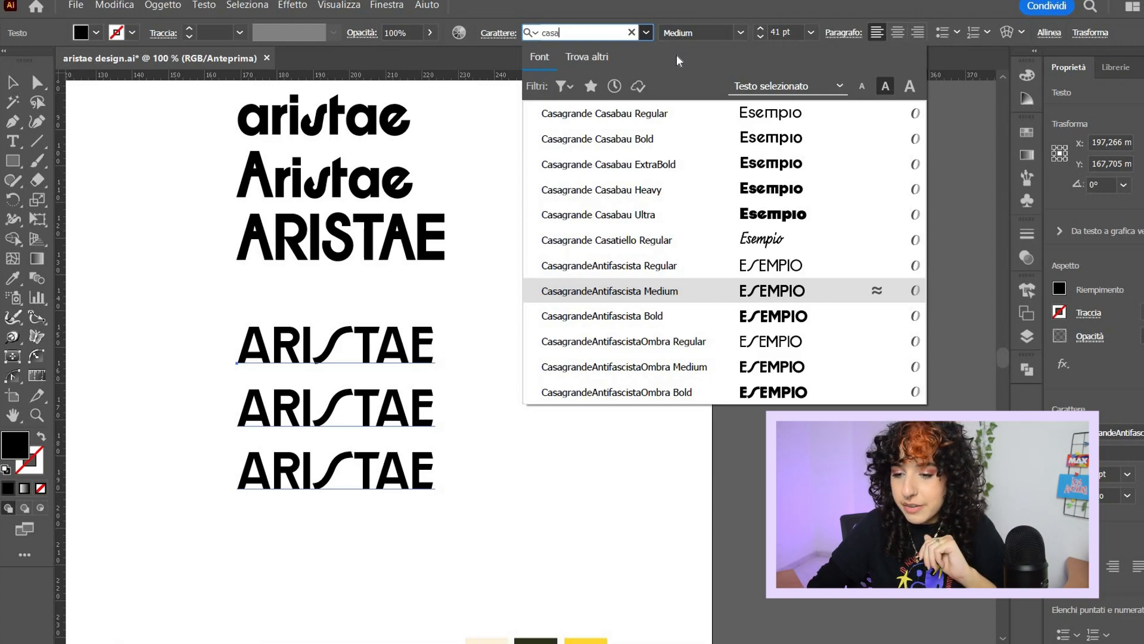
key(Down)
key(Down)
key(Down)
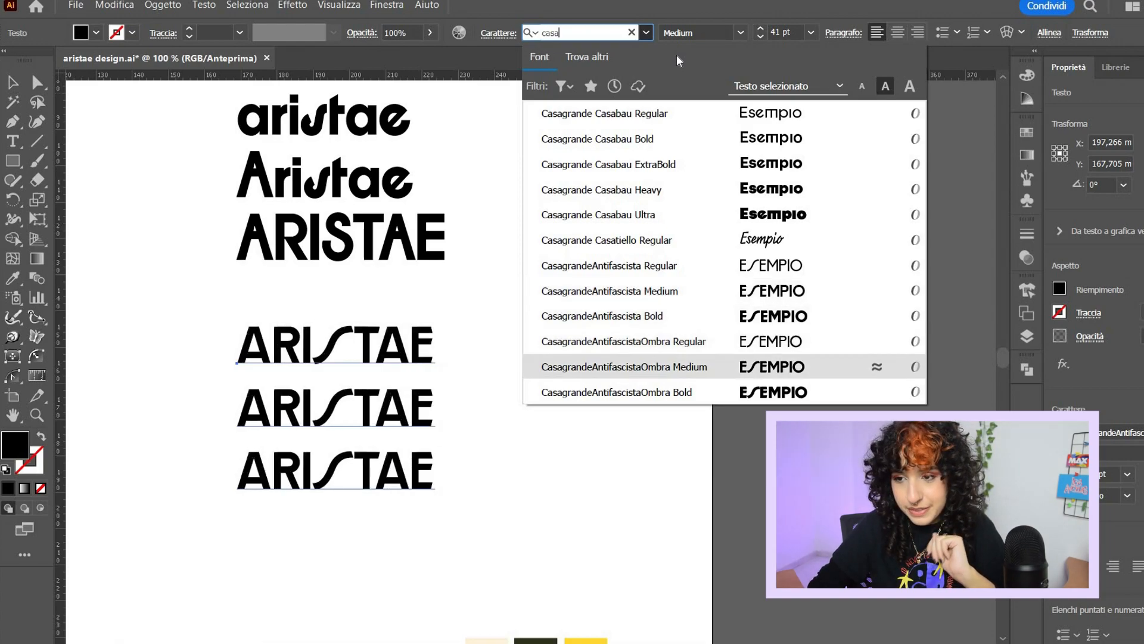
key(Return)
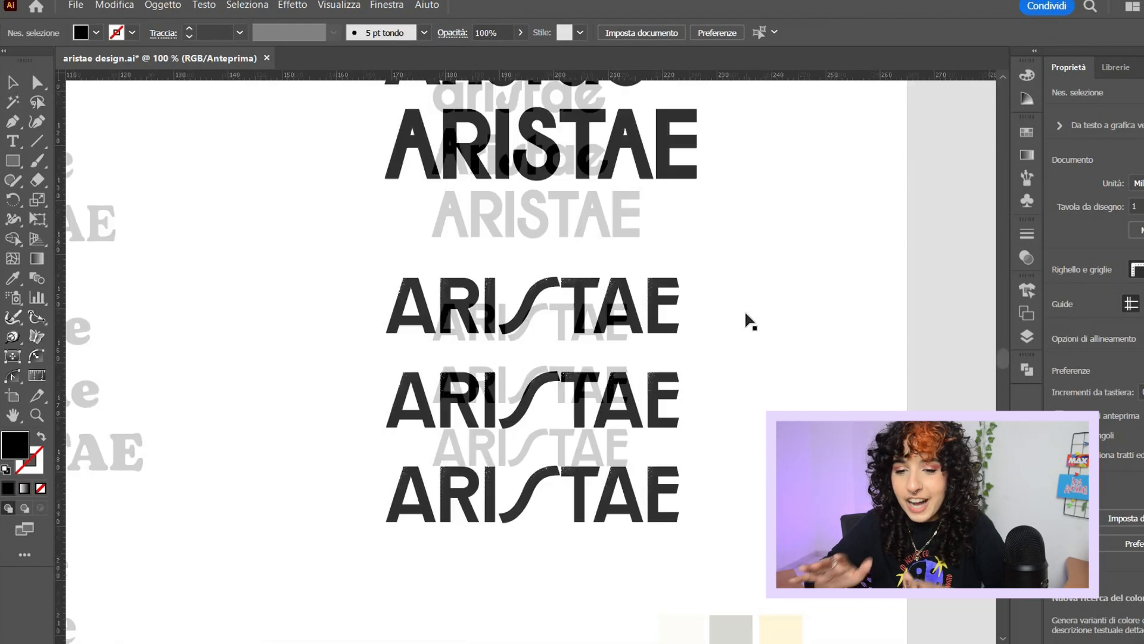
Examine the grainy shading on the ARISTAE letters up close
key(ctrl+plus)
key(ctrl+plus)
drag(720, 361, 566, 273)
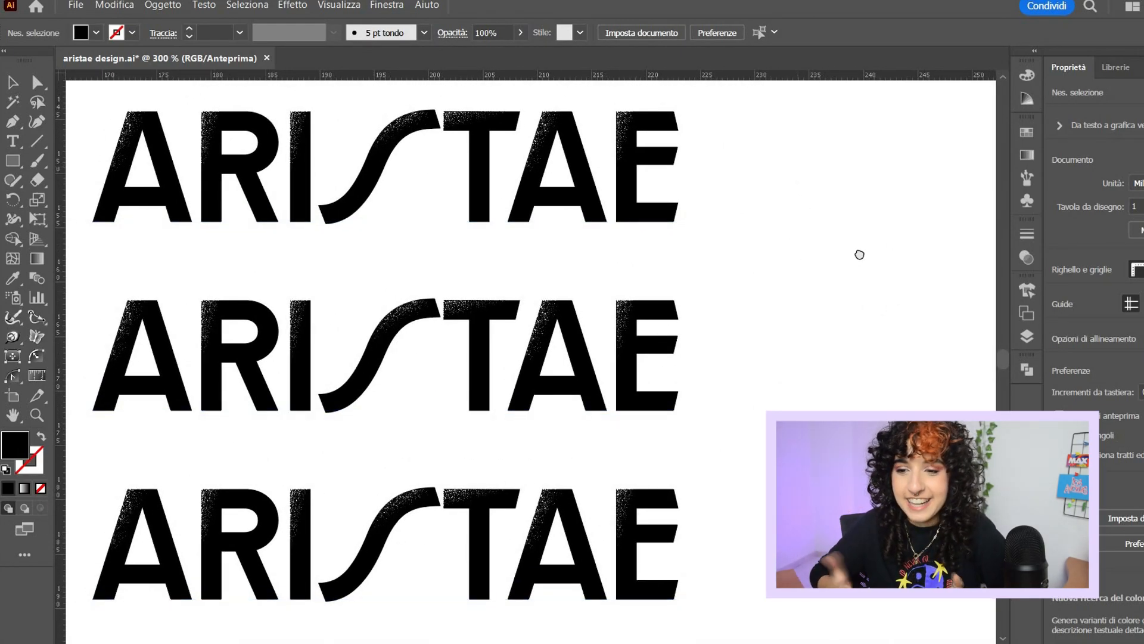
drag(859, 254, 737, 262)
key(ctrl+plus)
key(ctrl+plus)
key(ctrl+plus)
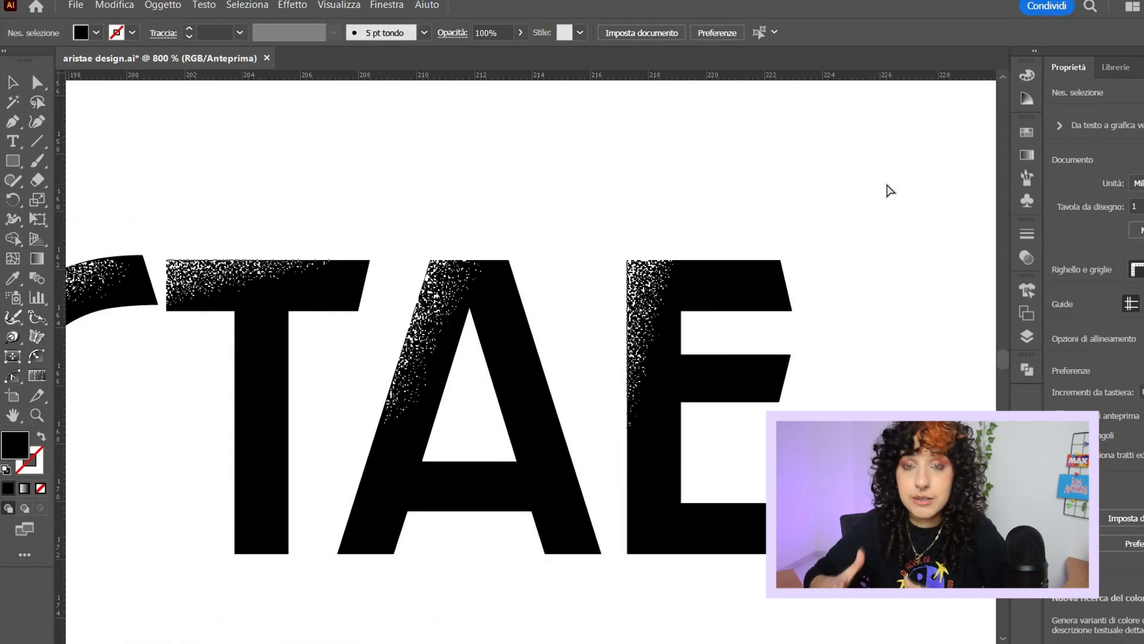
key(ctrl+minus)
key(ctrl+minus)
key(ctrl+minus)
key(ctrl+minus)
key(ctrl+minus)
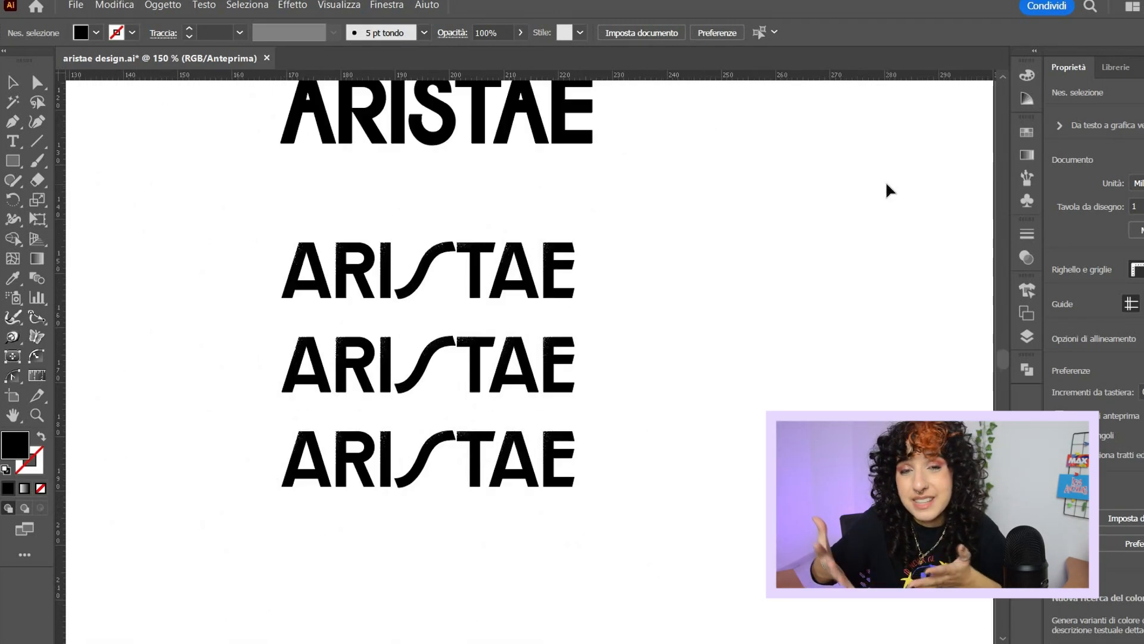
Delete the four serif samples in the first column and the topmost bold ARISTAE sample in the second column
key(ctrl+minus)
key(ctrl+minus)
key(ctrl+minus)
key(ctrl+minus)
drag(382, 465, 473, 544)
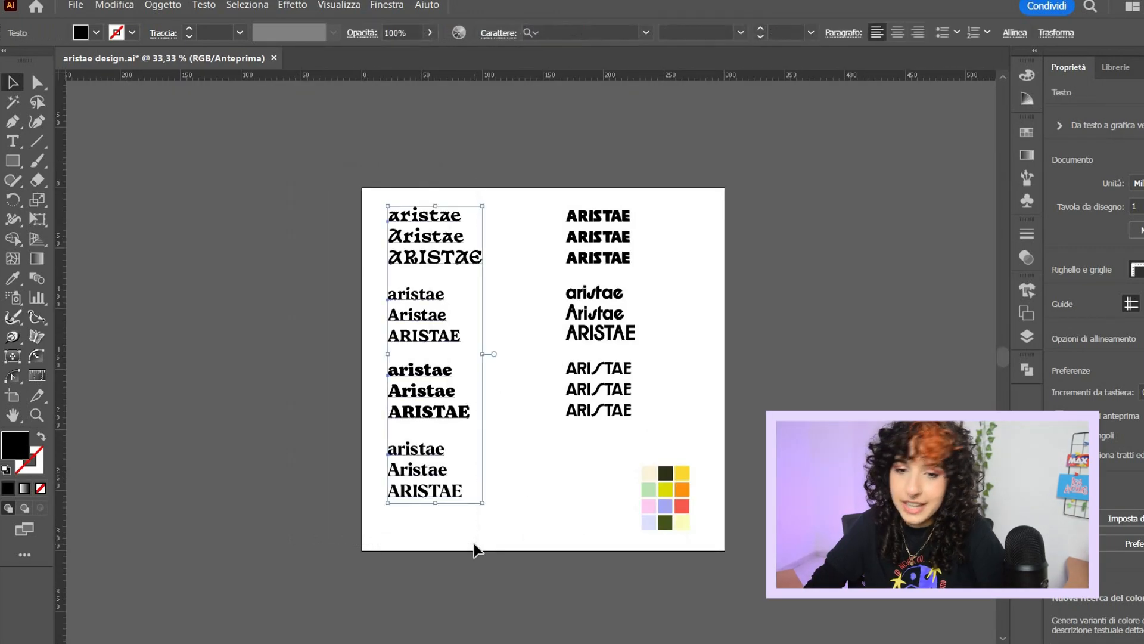
key(Delete)
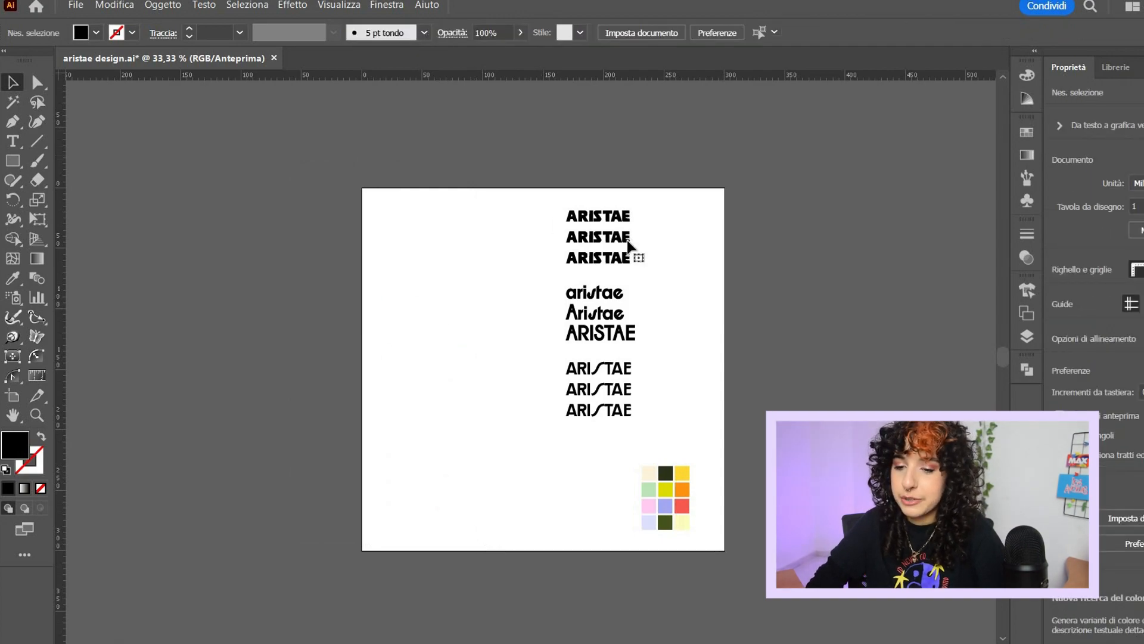
click(631, 248)
key(Delete)
Move the remaining name samples to the artboard's upper-left area and the colour palette outside it on the left
drag(516, 271, 453, 304)
drag(670, 487, 311, 210)
click(526, 424)
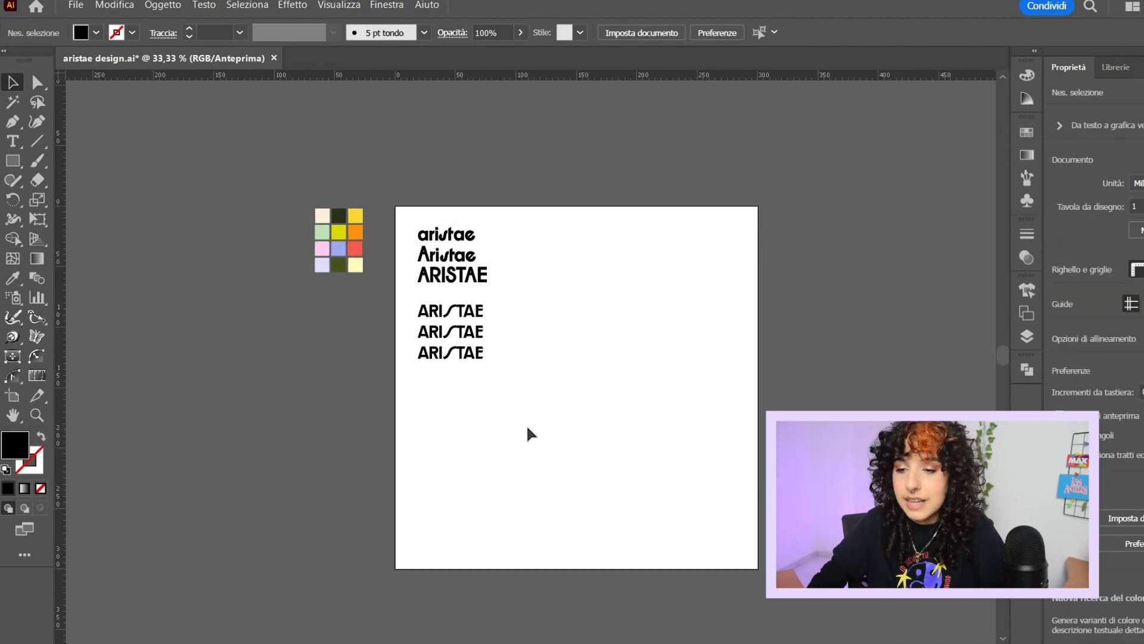
Cut the textured sample down to one ARISTAE line and reduce the BN Eclipse sample to its curled lowercase s
scroll(527, 424, up, 2)
drag(832, 390, 1049, 394)
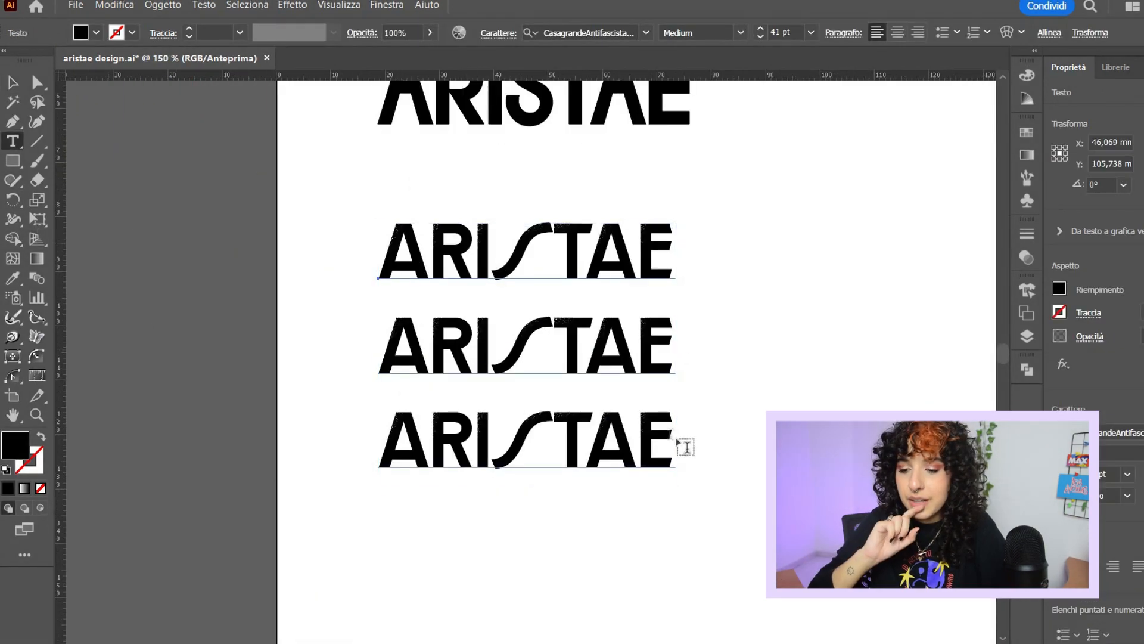
drag(452, 413, 453, 496)
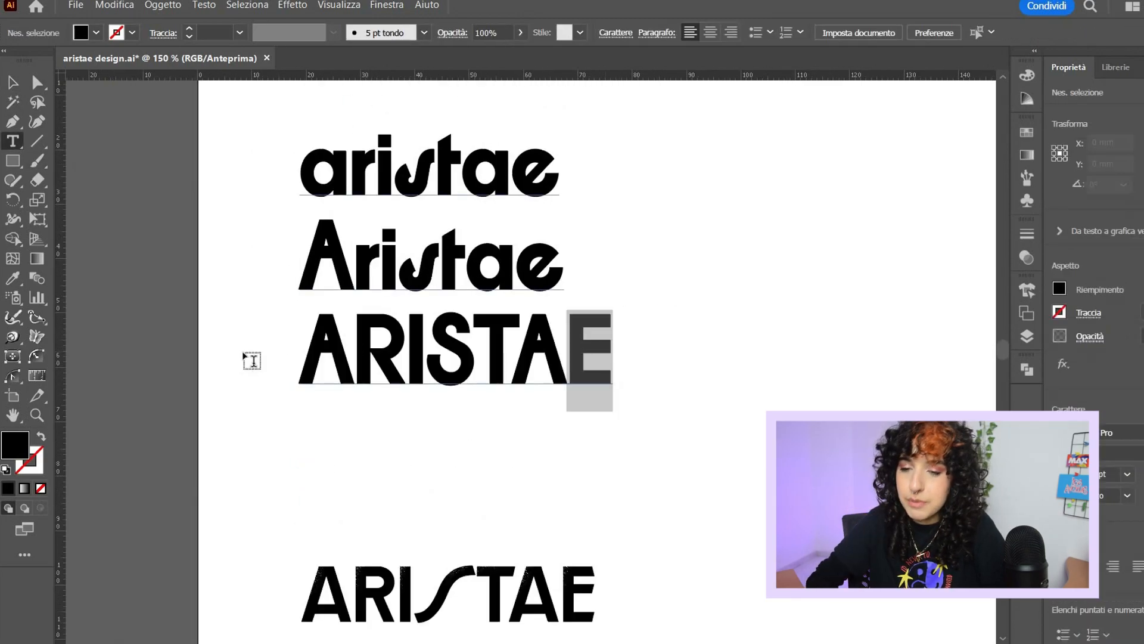
key(BackSpace)
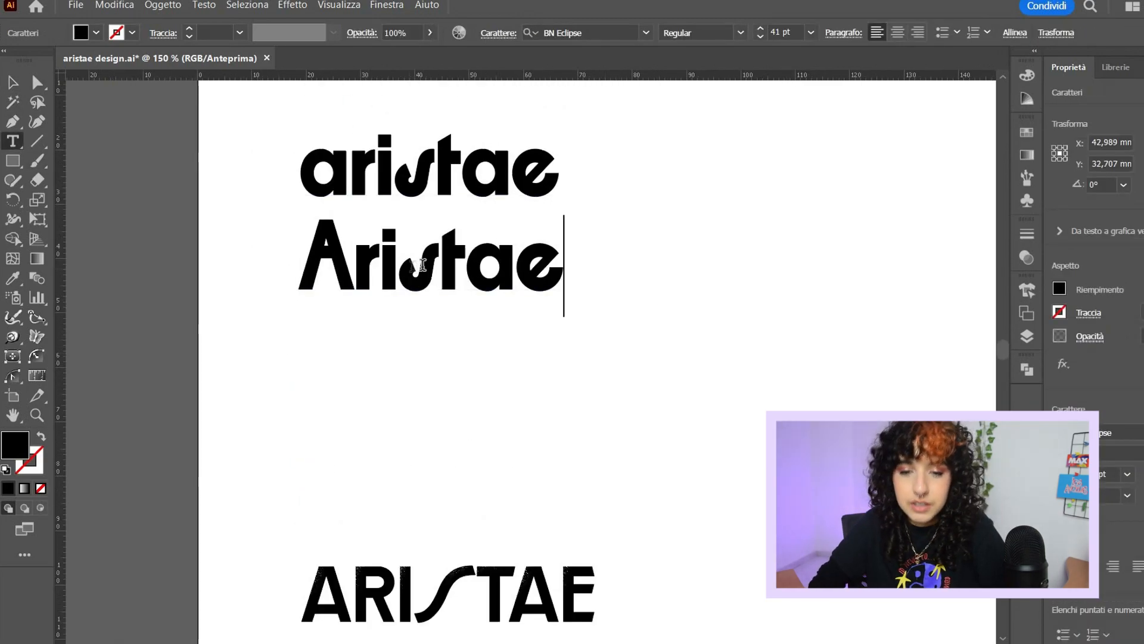
key(Escape)
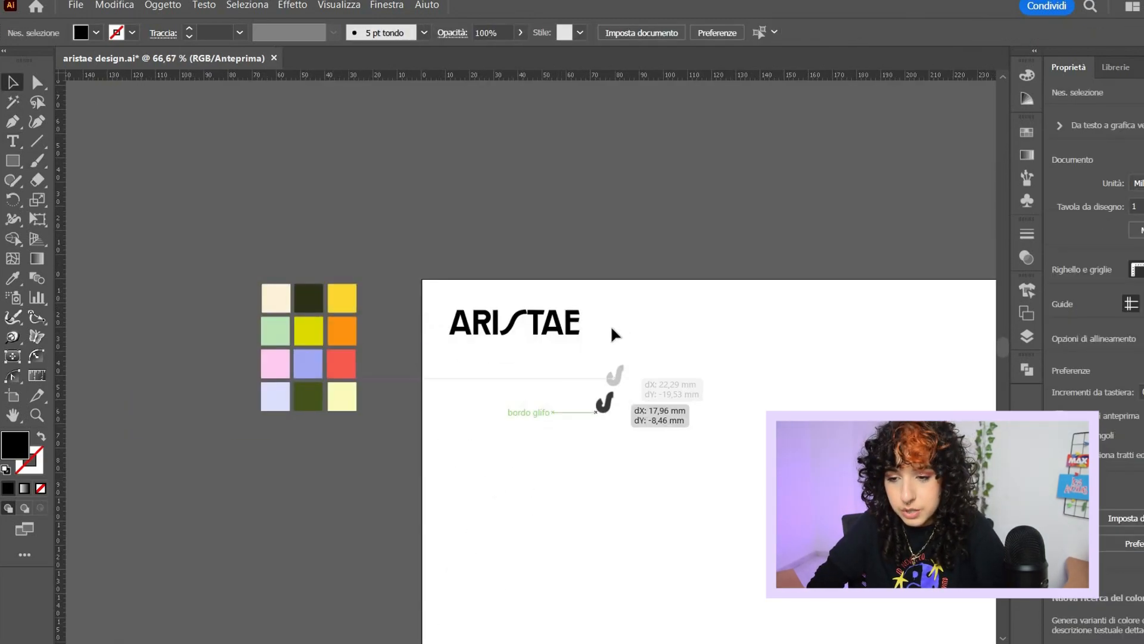
Duplicate the ARISTAE wordmark lower on the artboard and enlarge the outlined s to its letter height, about 17.4 × 21.2 mm
drag(472, 322, 571, 405)
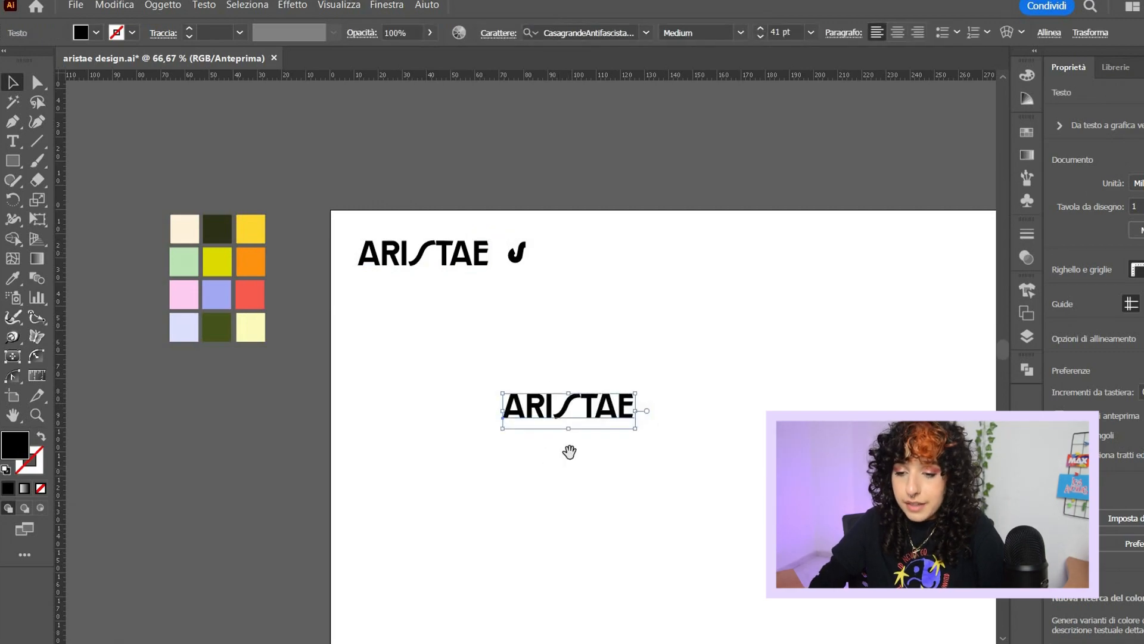
click(443, 400)
drag(570, 452, 440, 368)
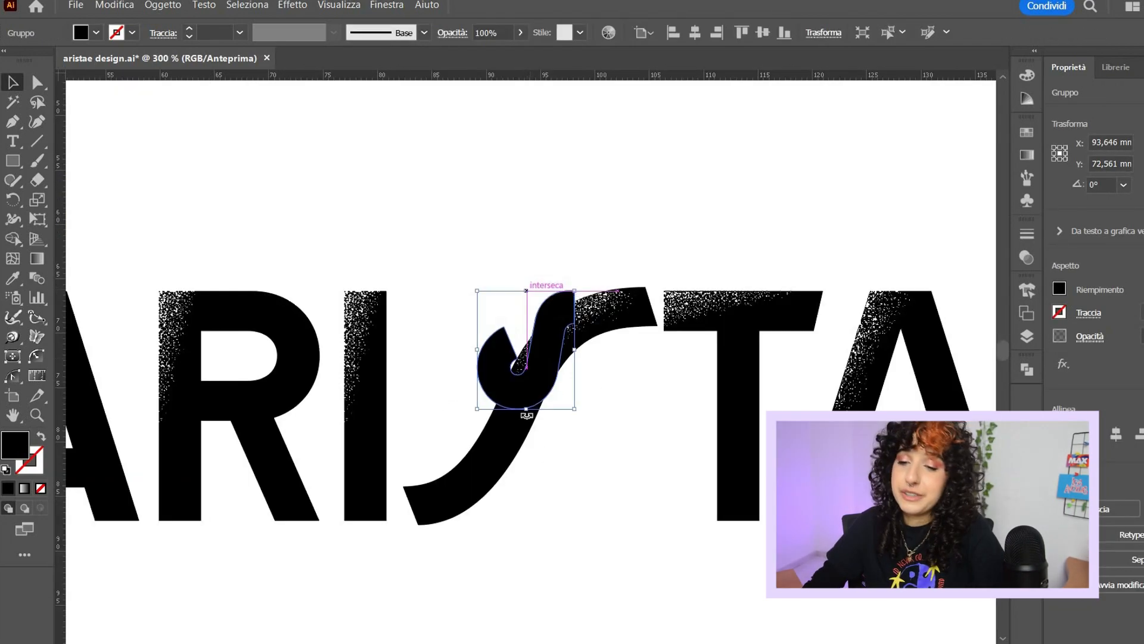
drag(527, 410, 542, 543)
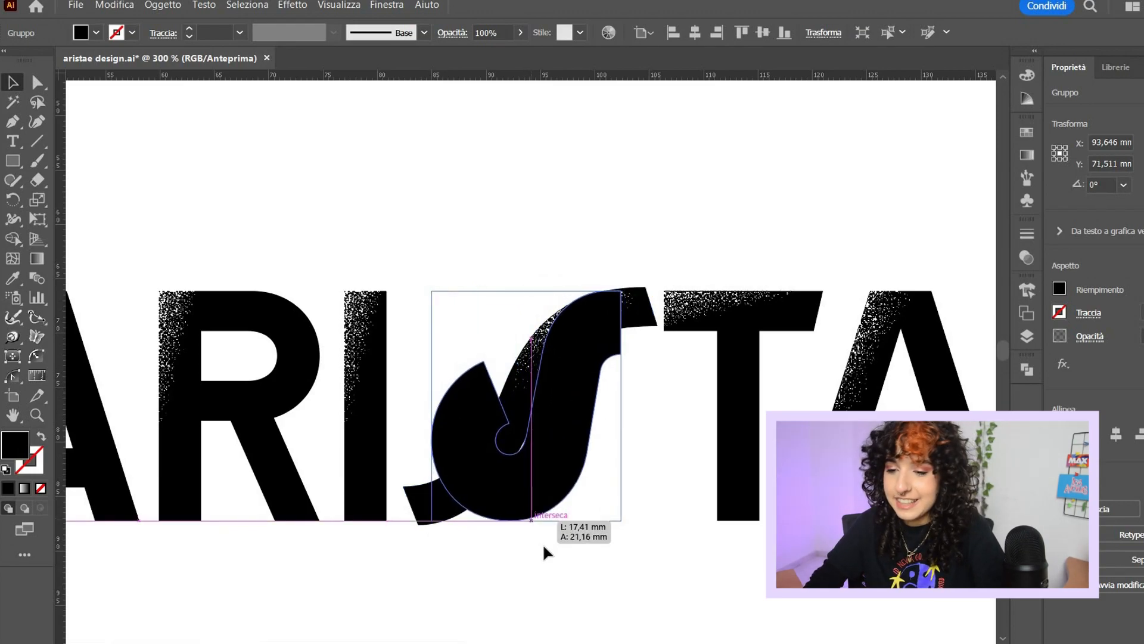
click(659, 325)
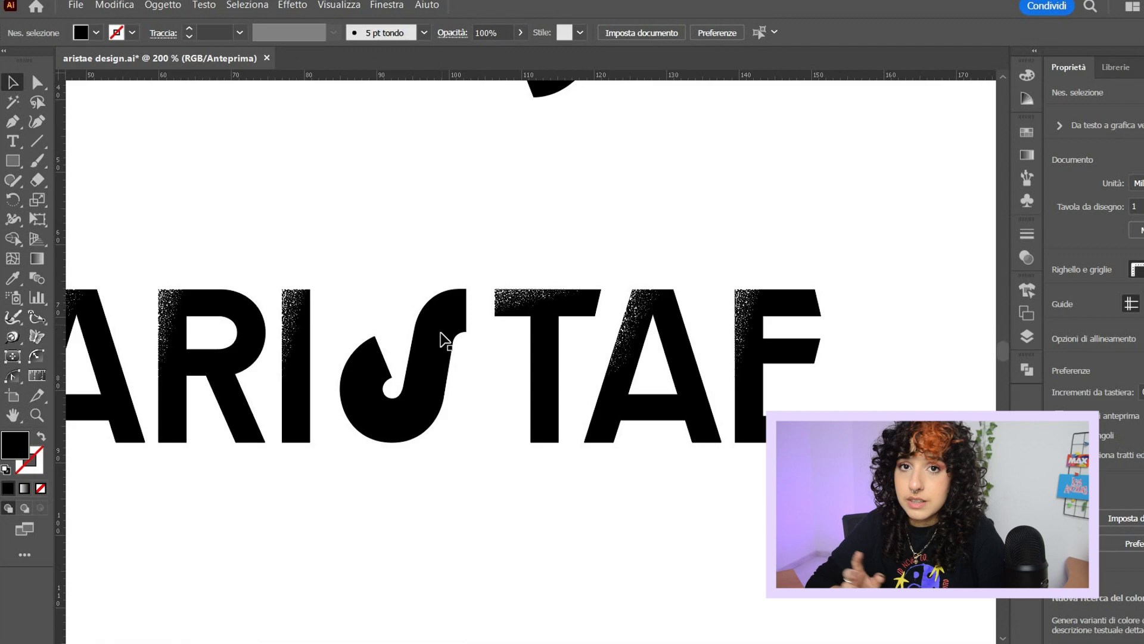
Add a white 2 pt stroke to the curled s in the wordmark
click(441, 332)
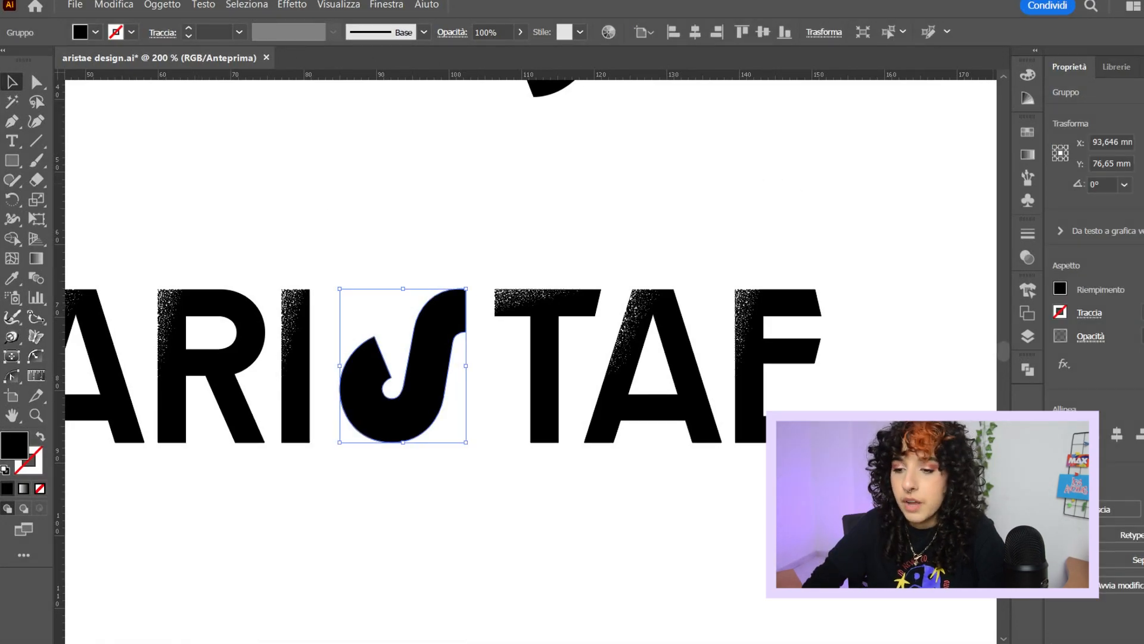
click(190, 29)
click(190, 29)
click(189, 29)
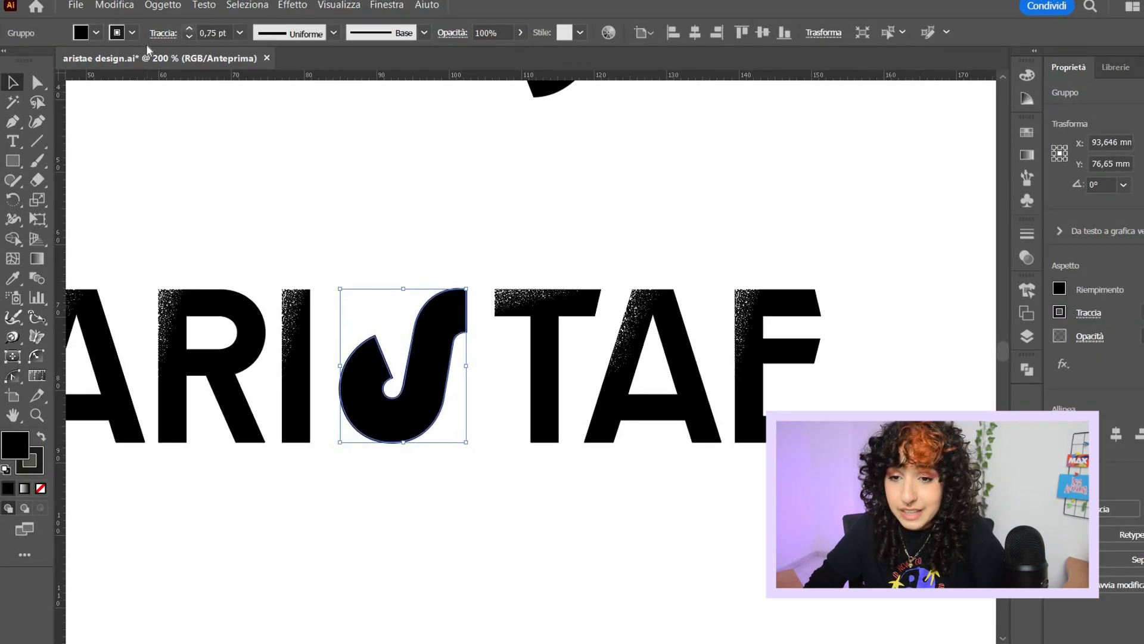
click(190, 30)
click(190, 30)
click(132, 32)
click(29, 61)
click(353, 173)
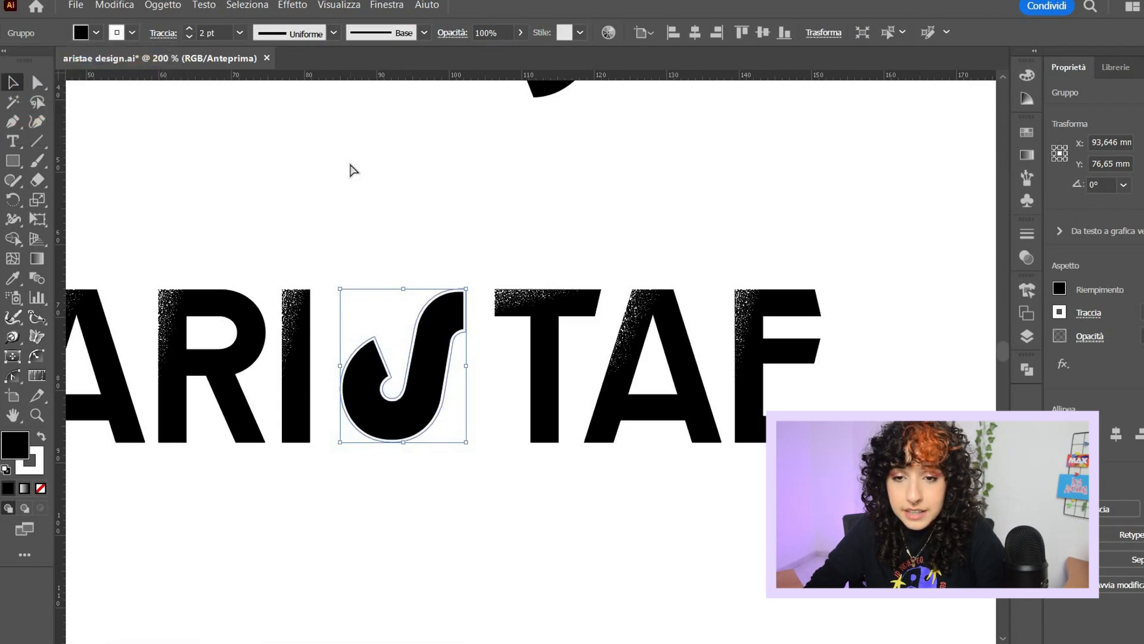
Increase the curled s's white stroke to 5 pt
key(ctrl+plus)
key(ctrl+plus)
drag(474, 265, 325, 273)
click(221, 161)
key(ctrl+z)
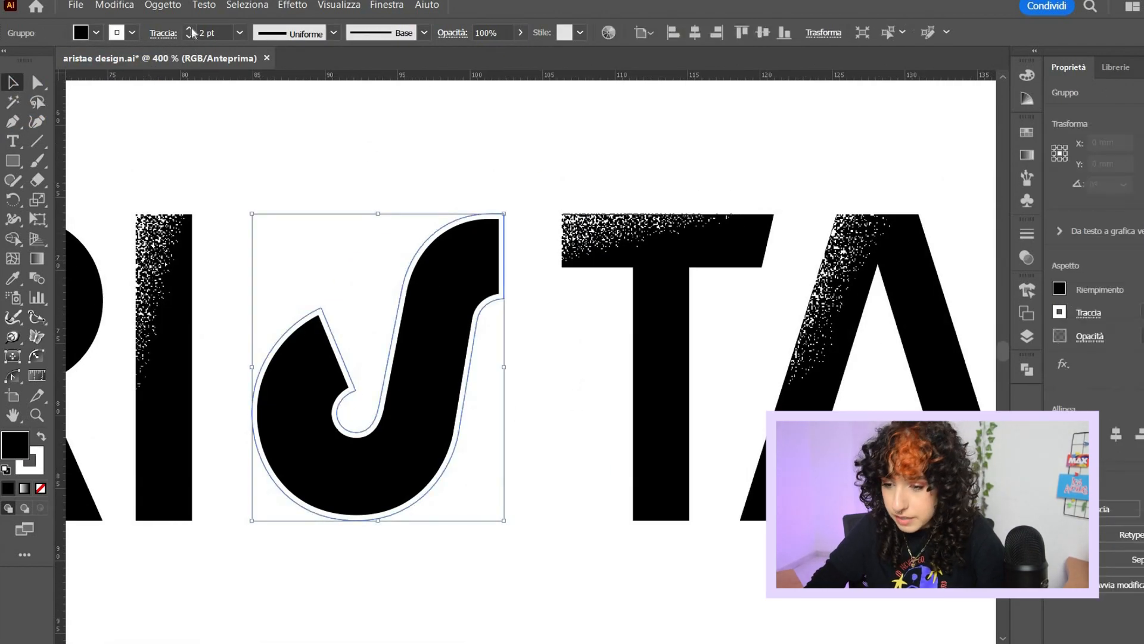
click(189, 29)
click(189, 29)
click(189, 30)
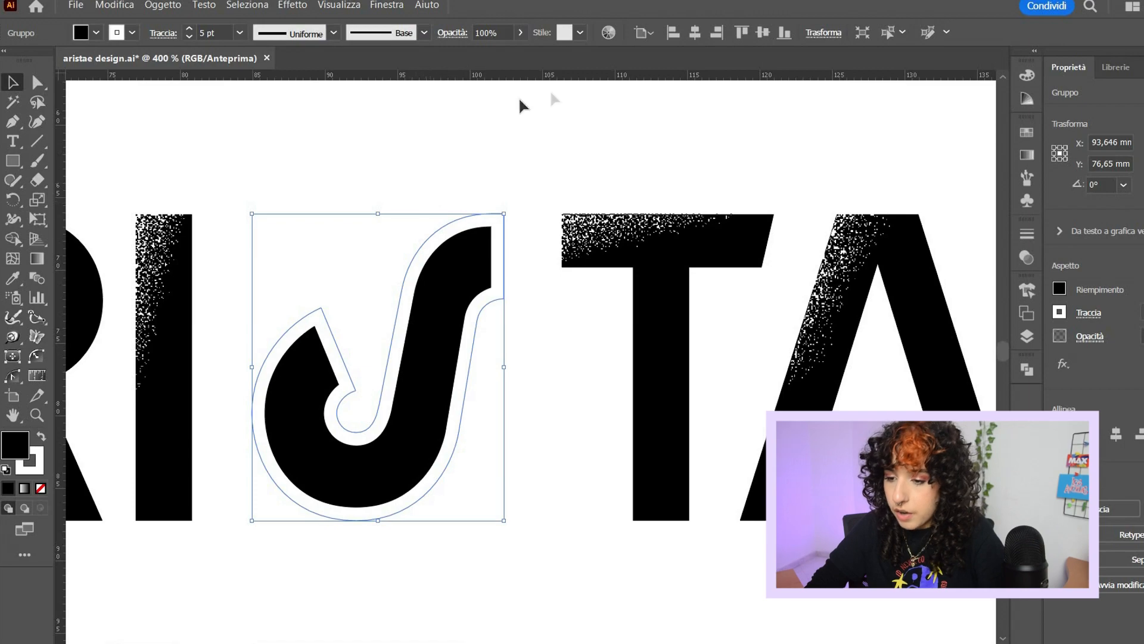
Shift the stroked s slightly upward and enlarge it to about 18.3 × 22.2 mm to match the neighbouring letters' height
click(704, 141)
drag(448, 280, 448, 264)
drag(379, 508, 380, 531)
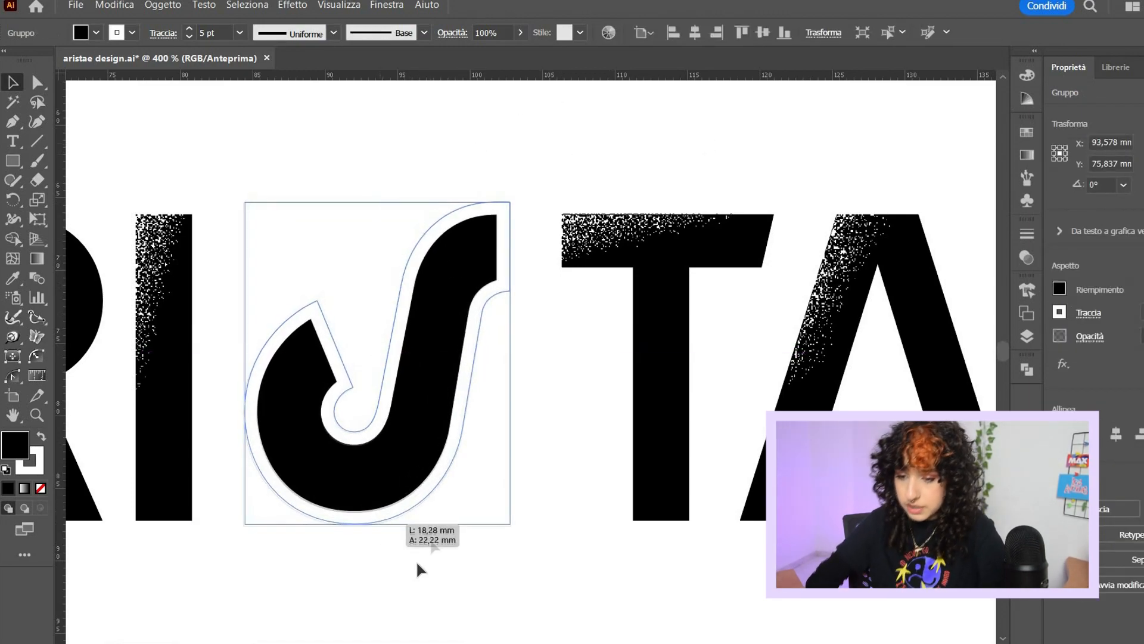
Place horizontal ruler guides at the wordmark's cap line and baseline, and stretch the curled s down to the baseline guide
key(ctrl+shift+a)
click(1136, 272)
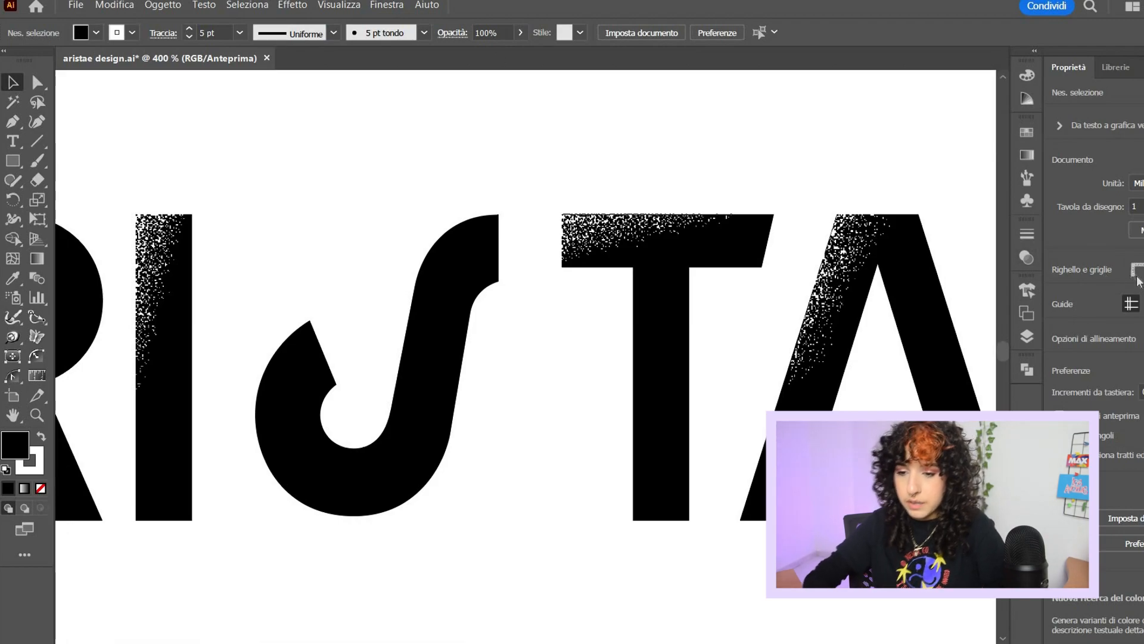
key(ctrl+r)
drag(540, 75, 542, 214)
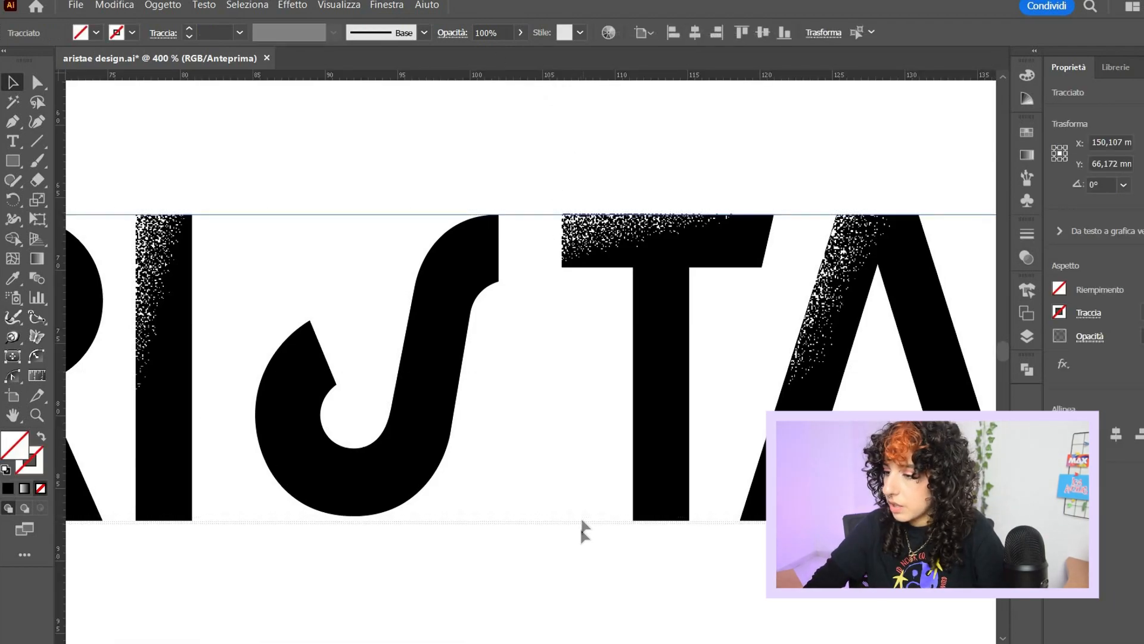
drag(582, 521, 582, 520)
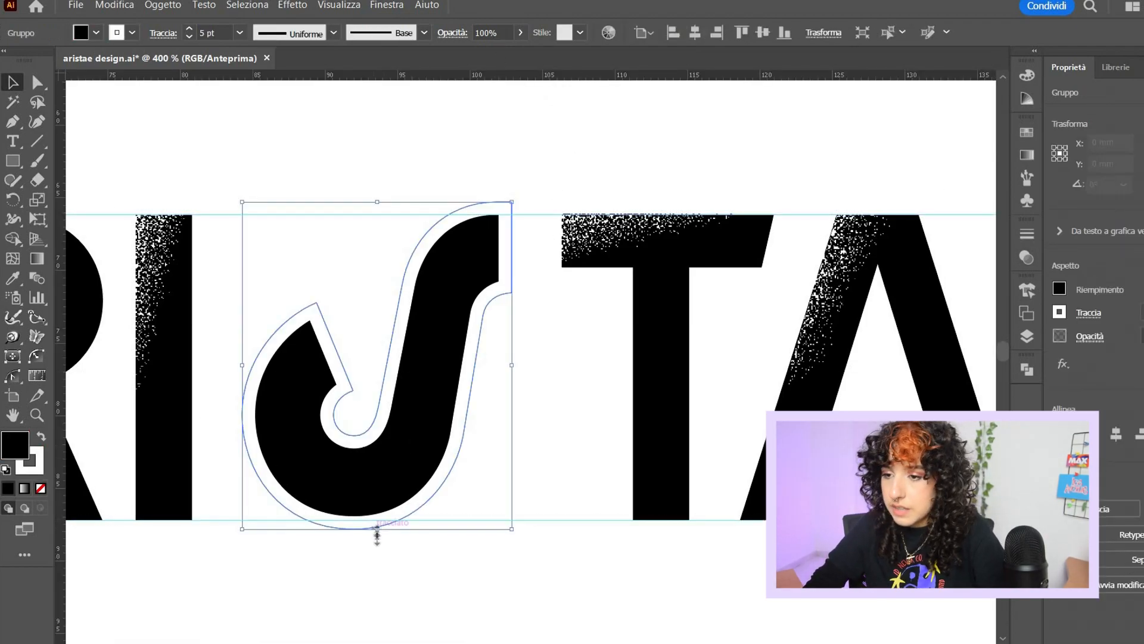
drag(376, 532, 376, 536)
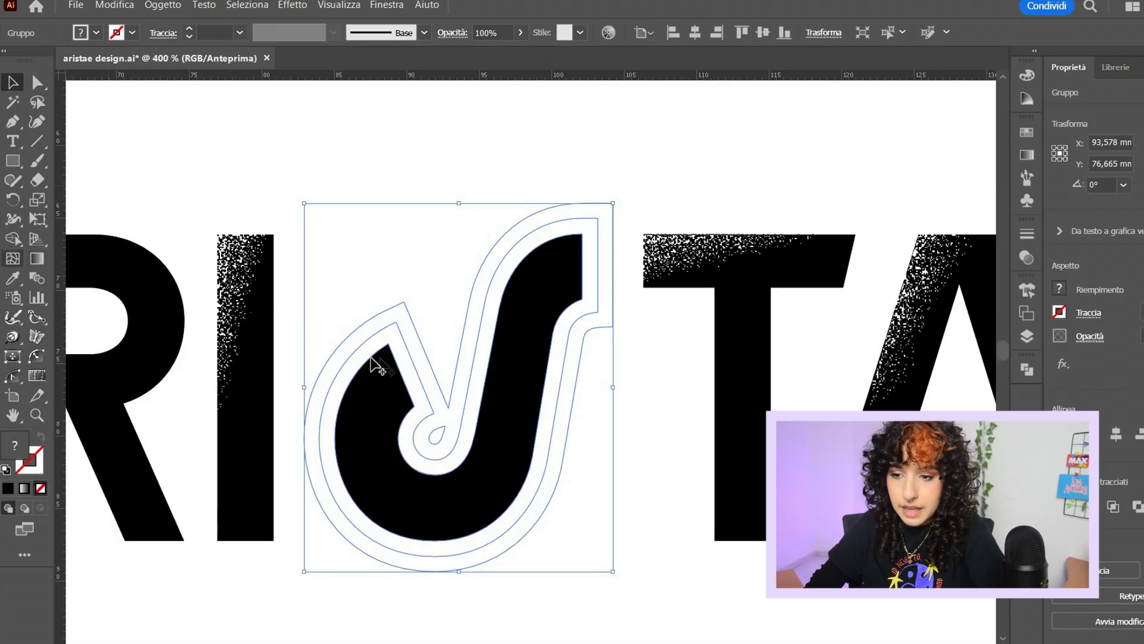
Merge the expanded outline bands around the curled s with Shape Builder and delete them, keeping only the inner letter
key(shift+m)
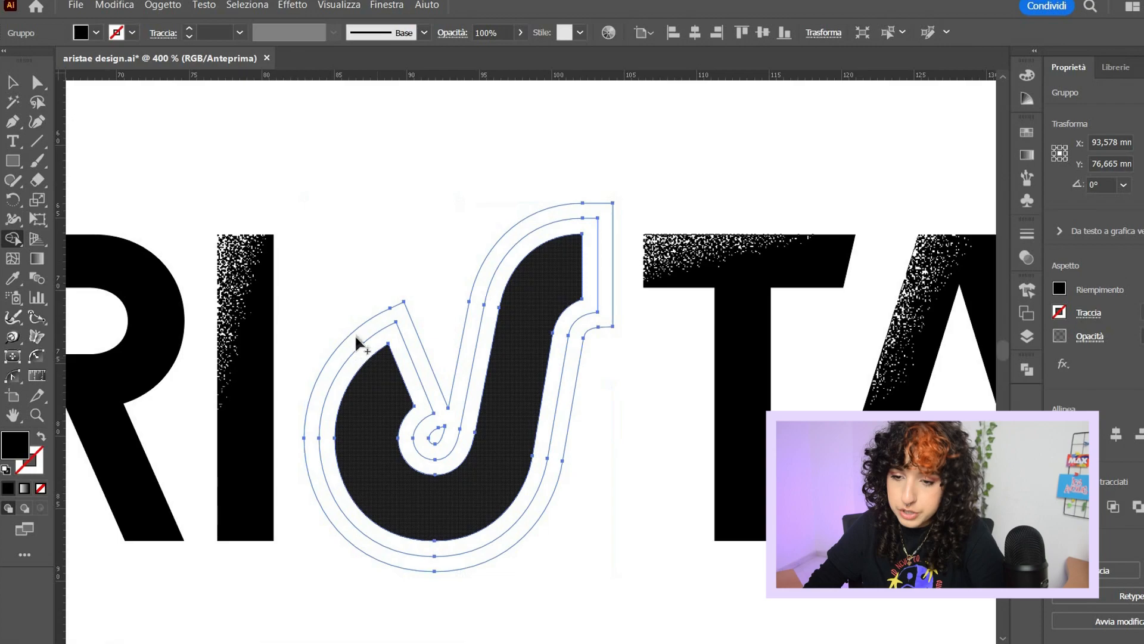
drag(355, 333, 289, 250)
key(a)
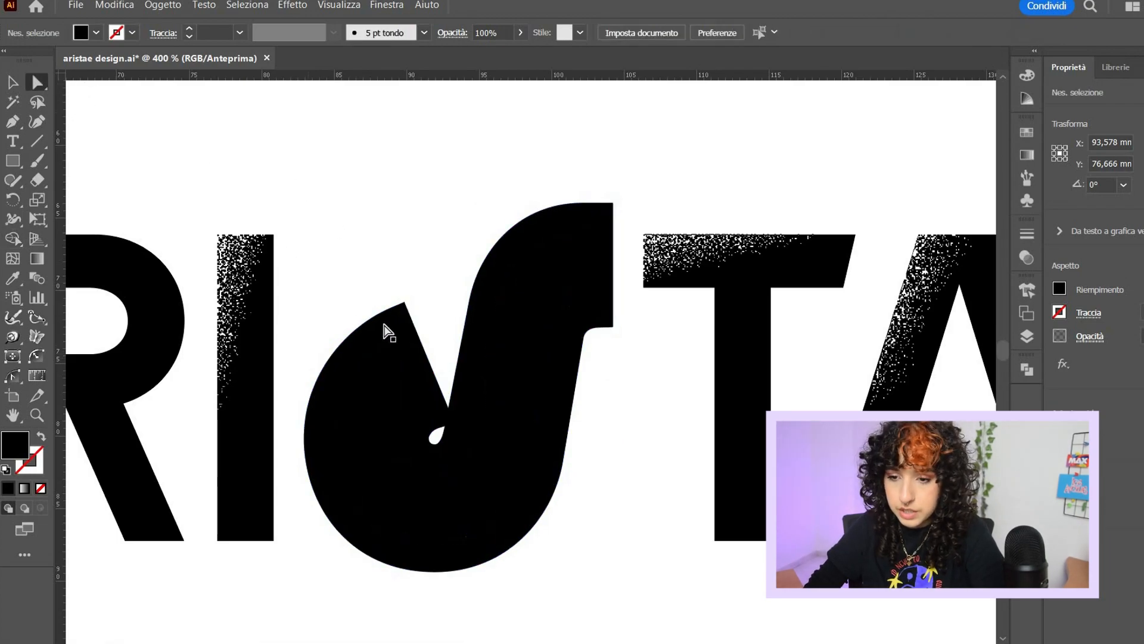
click(387, 325)
key(Delete)
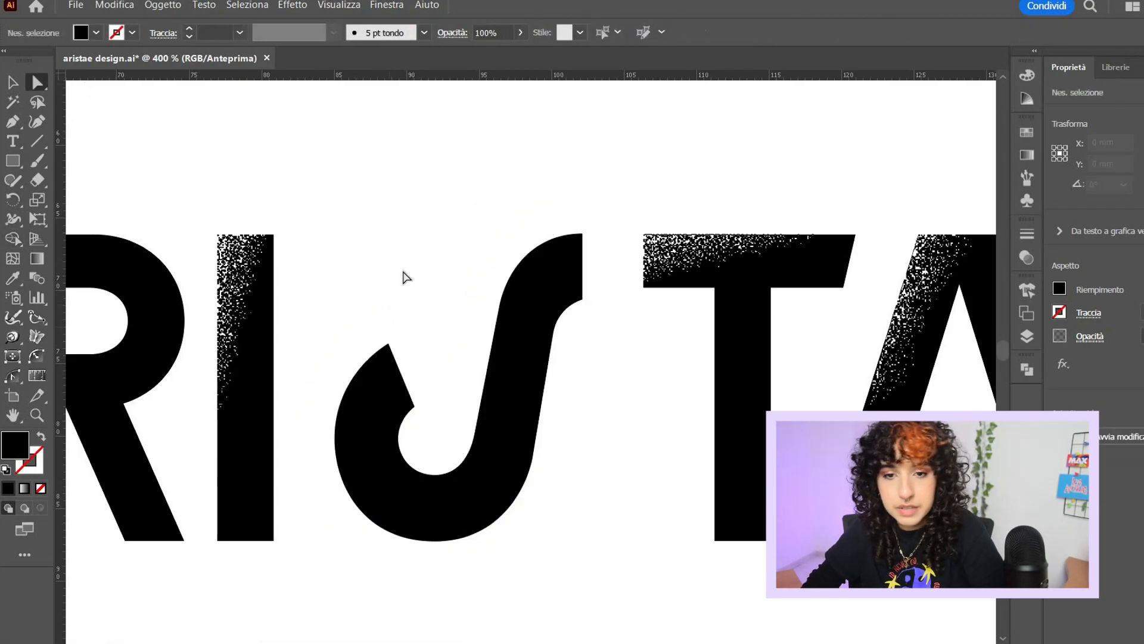
Nudge the letters TAE towards the curled s to close the gap after it
key(ctrl+minus)
key(ctrl+minus)
key(ctrl+minus)
key(ctrl+minus)
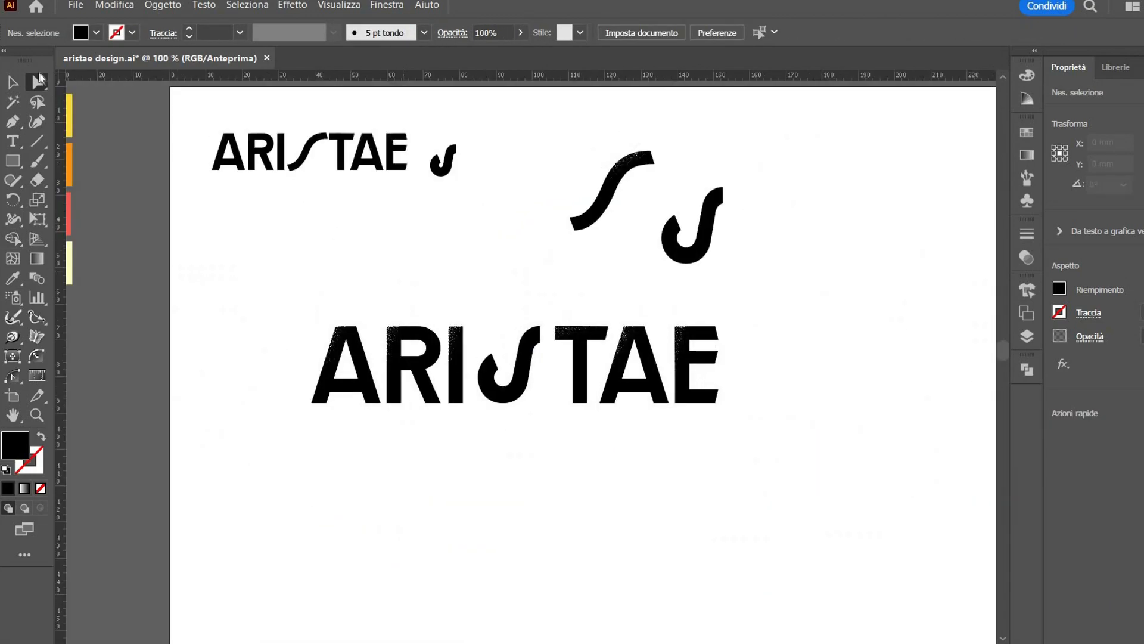
key(v)
drag(745, 430, 574, 301)
key(Left)
key(Left)
key(Left)
key(Left)
key(Left)
key(Left)
key(Left)
Nudge the curled s together with TAE closer to the letter I
drag(710, 435, 501, 310)
key(Left)
key(Left)
key(Left)
key(Left)
key(Left)
key(Left)
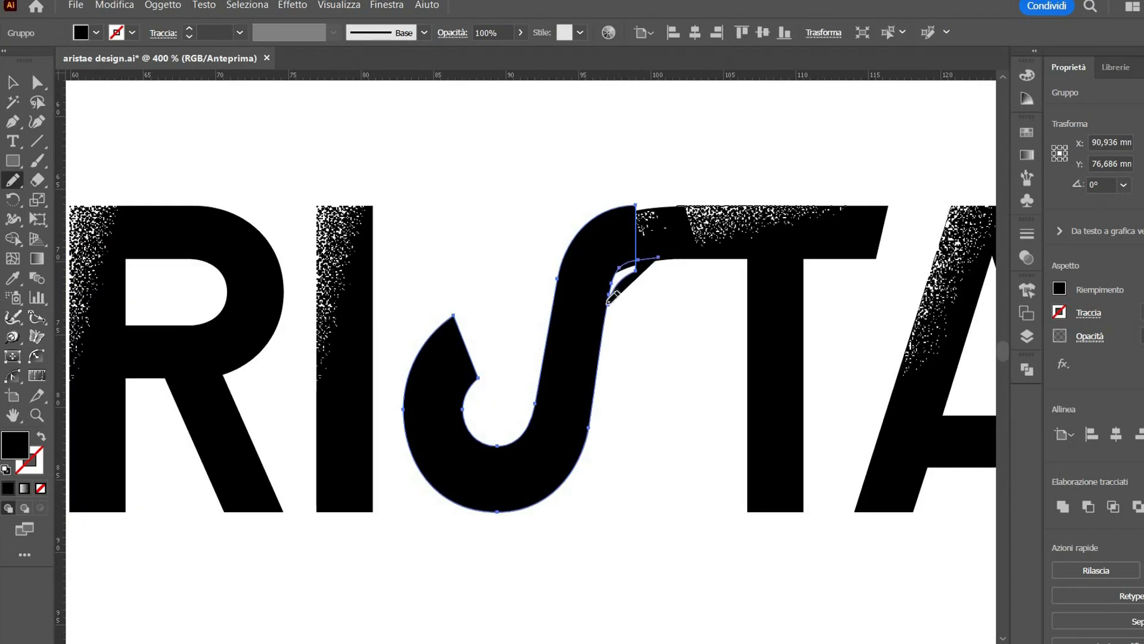
Bridge the top of the s to the T's crossbar with a freehand shape and cover the crossbar's grain with a black rectangle
drag(624, 268, 636, 206)
scroll(644, 180, up, 2)
key(v)
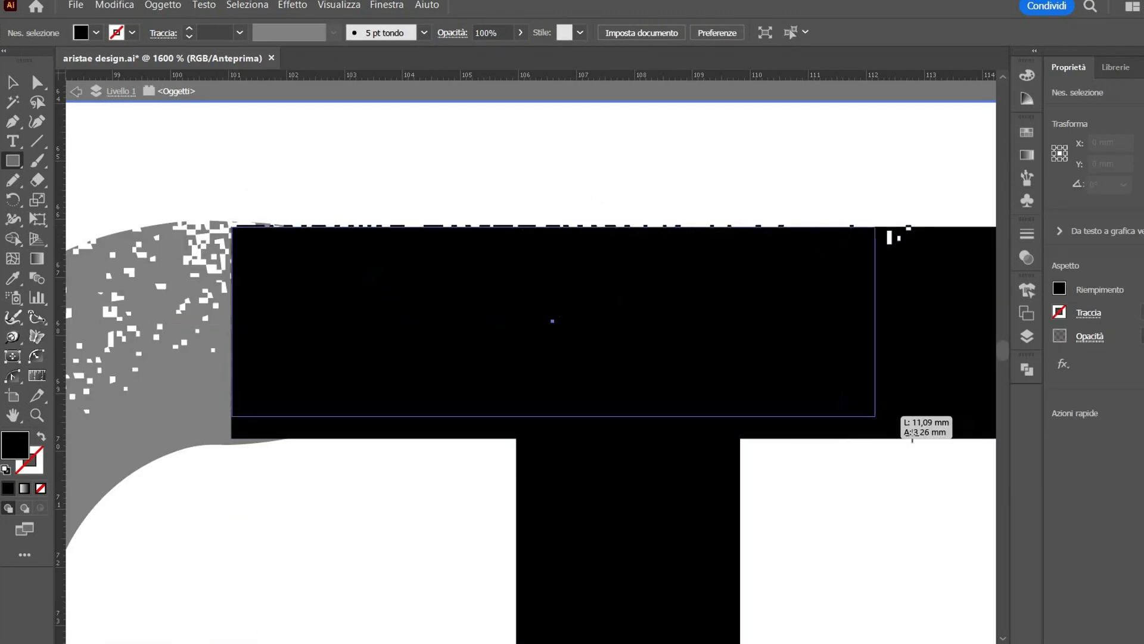
drag(894, 413, 910, 435)
mouse_move(596, 255)
mouse_down()
mouse_move(575, 236)
mouse_move(590, 245)
mouse_move(584, 191)
mouse_up()
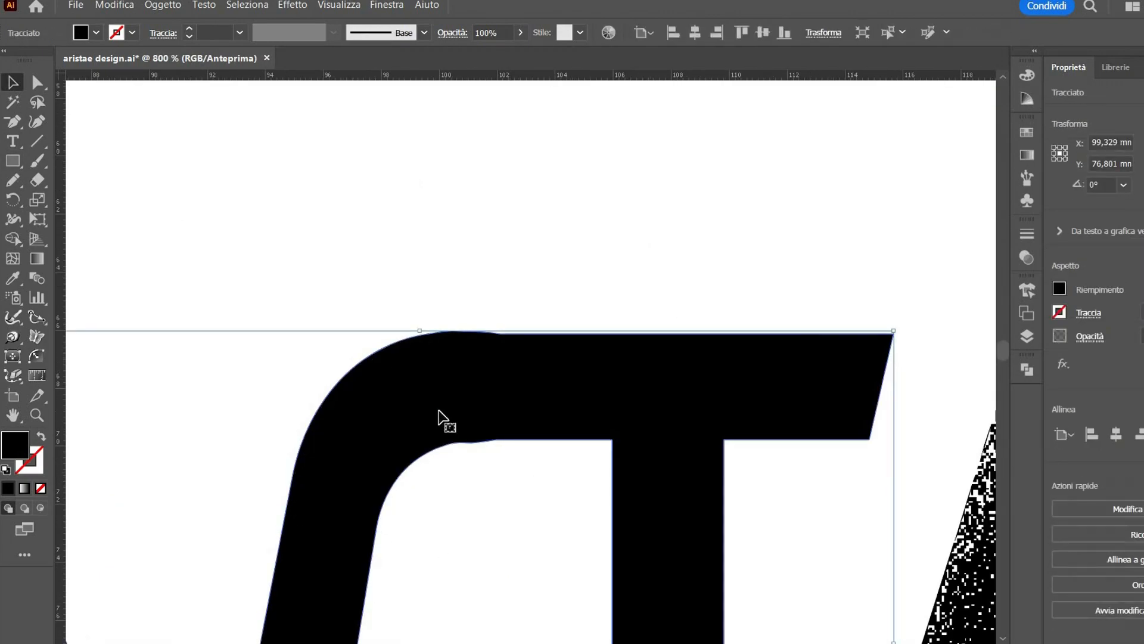
key(ctrl+z)
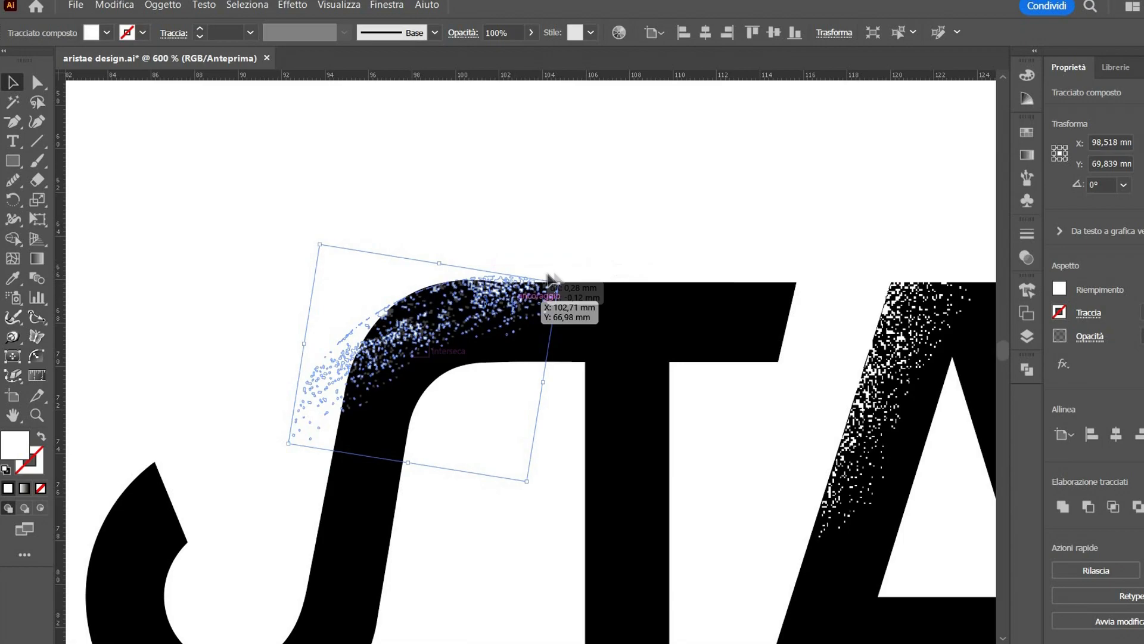
Move and rotate the white grain texture to follow the curve where the s joins the T
drag(549, 286, 576, 291)
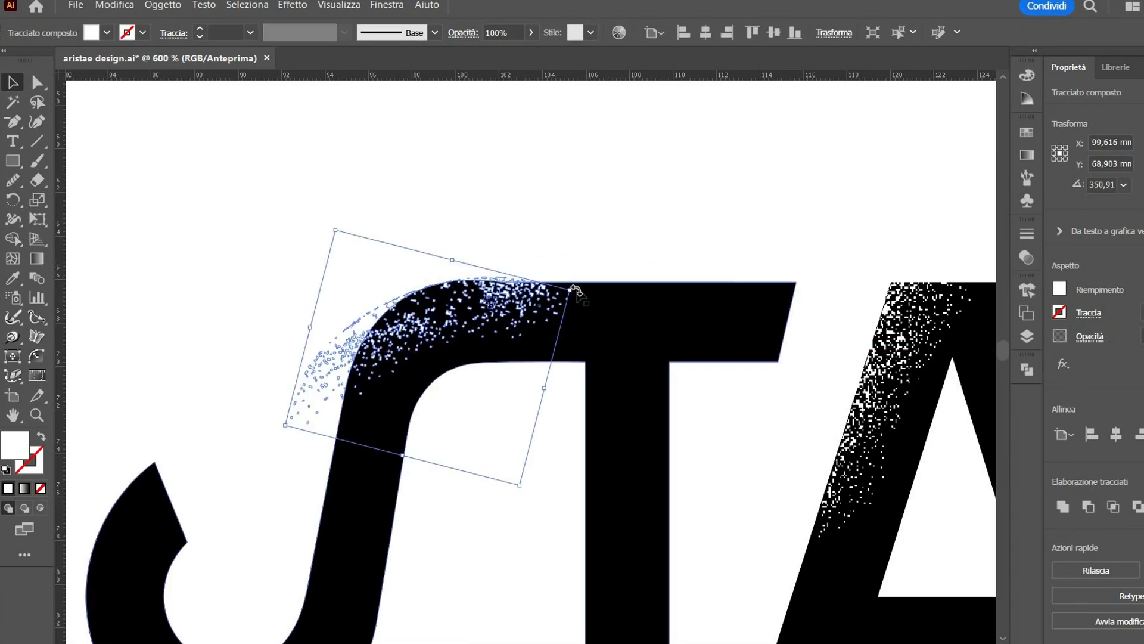
click(636, 199)
key(ctrl+minus)
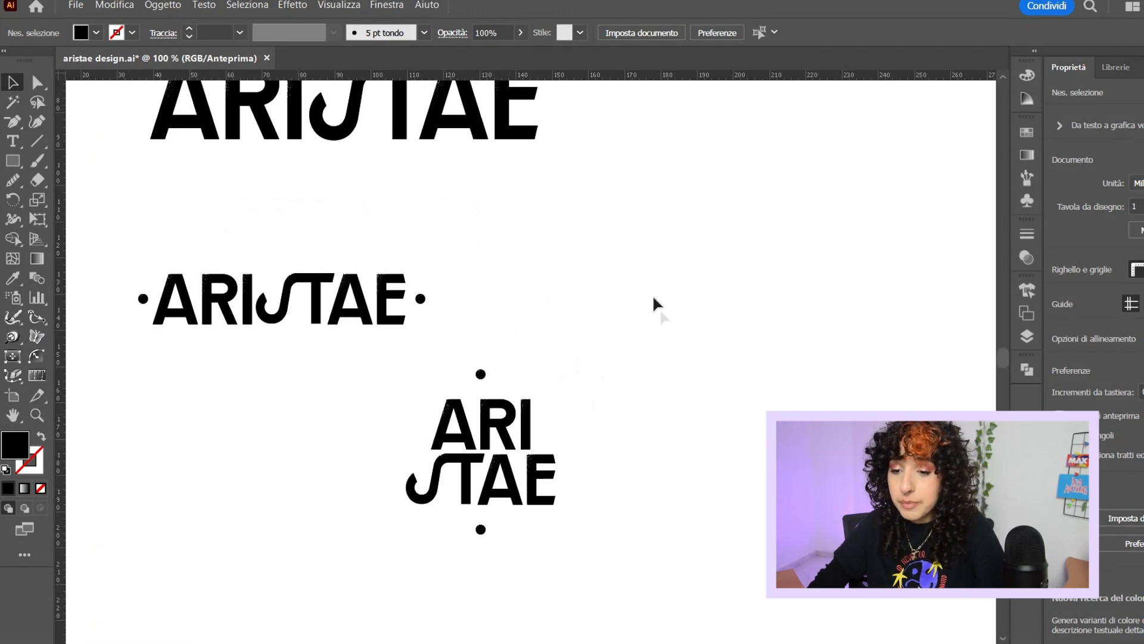
Move the stacked ARI/STAE lockup with its two dots beside the horizontal version
drag(651, 294, 514, 373)
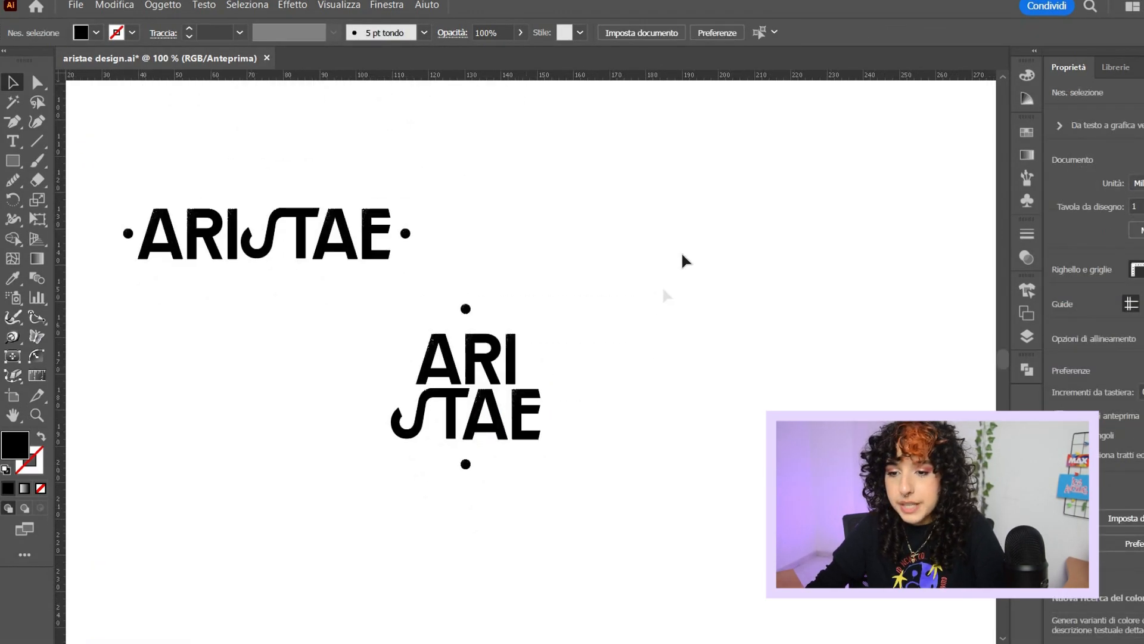
drag(508, 372, 688, 221)
Duplicate the curled s, rotate the copy 180°, and overlap its curled end with the original's to form one symbol
drag(362, 363, 401, 422)
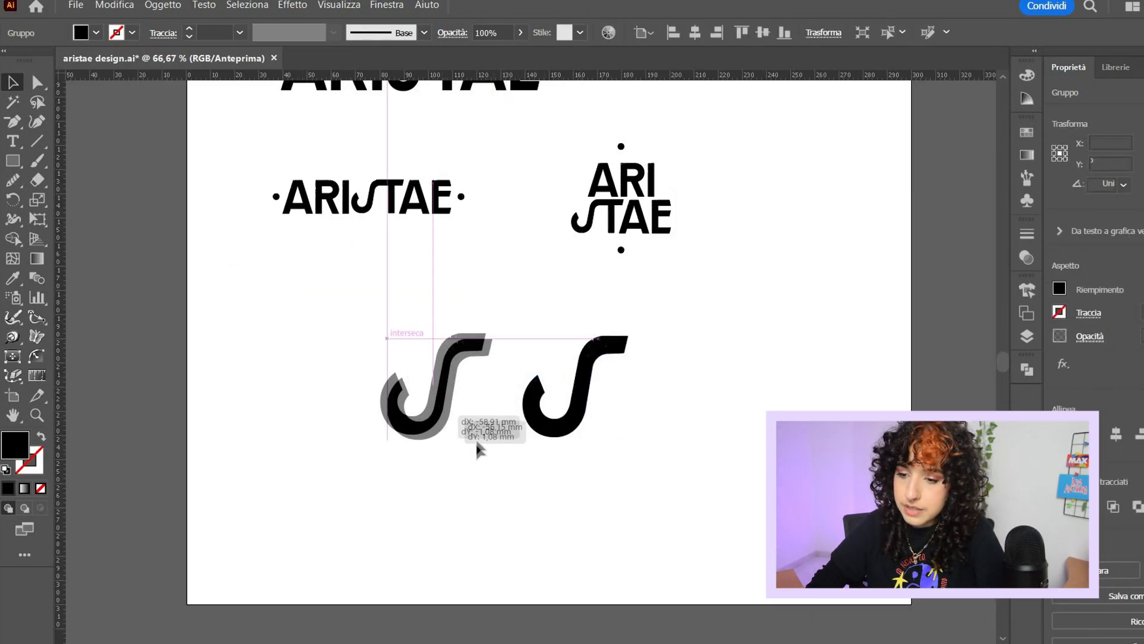
click(489, 438)
drag(393, 337, 488, 437)
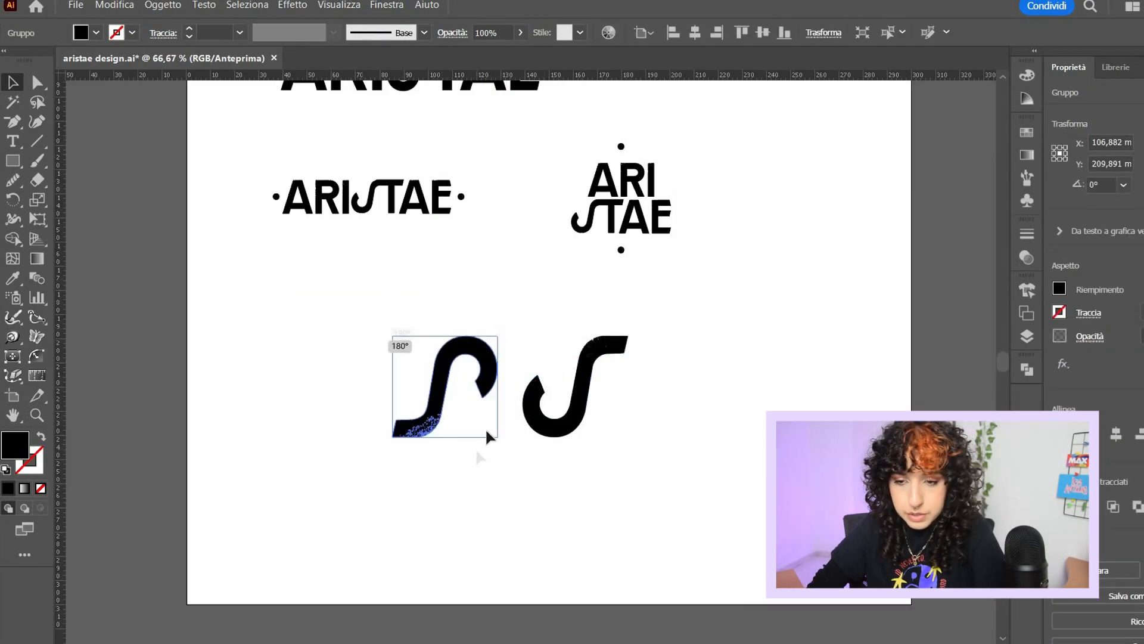
click(569, 345)
drag(491, 358, 549, 361)
click(728, 487)
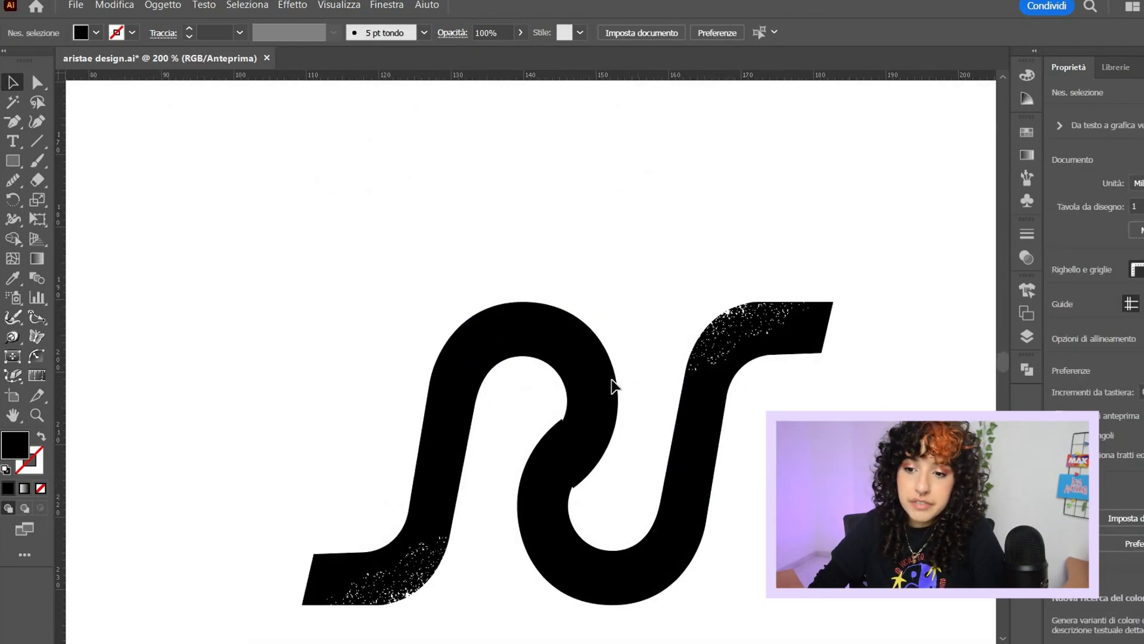
Smooth the junction between the two joined s shapes into one continuous curve
drag(614, 383, 628, 312)
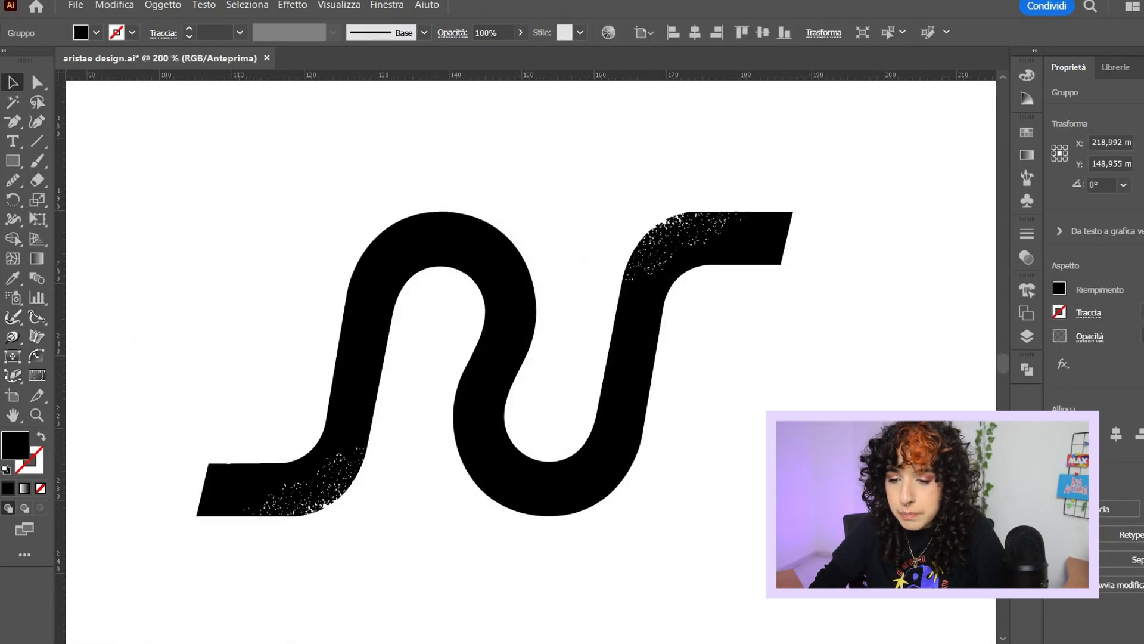
click(754, 505)
key(ctrl+minus)
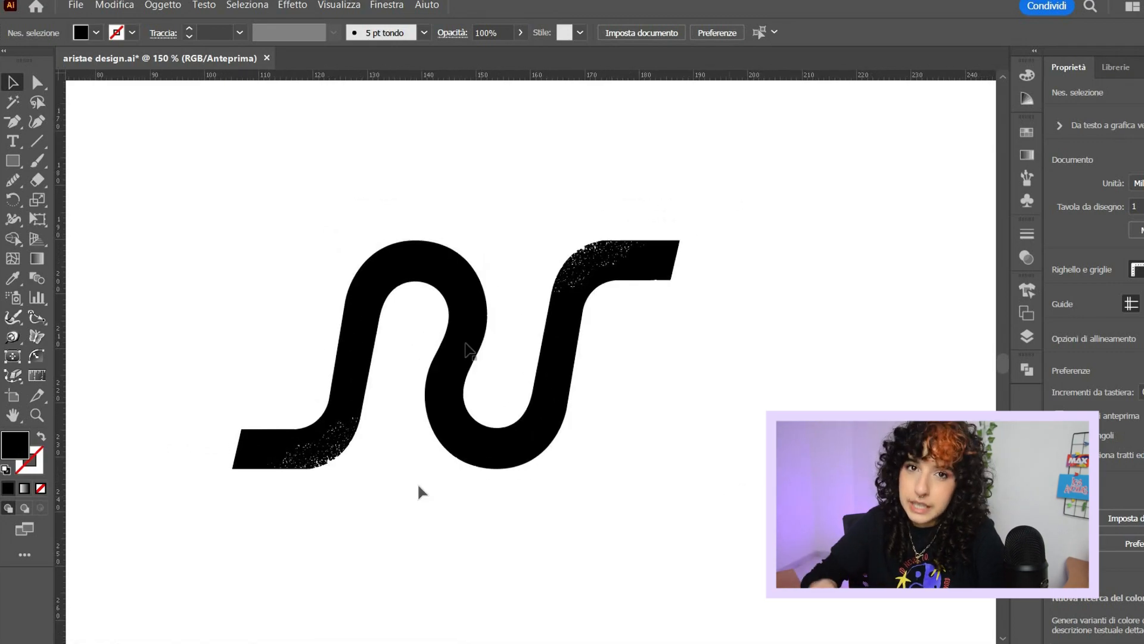
key(ctrl+minus)
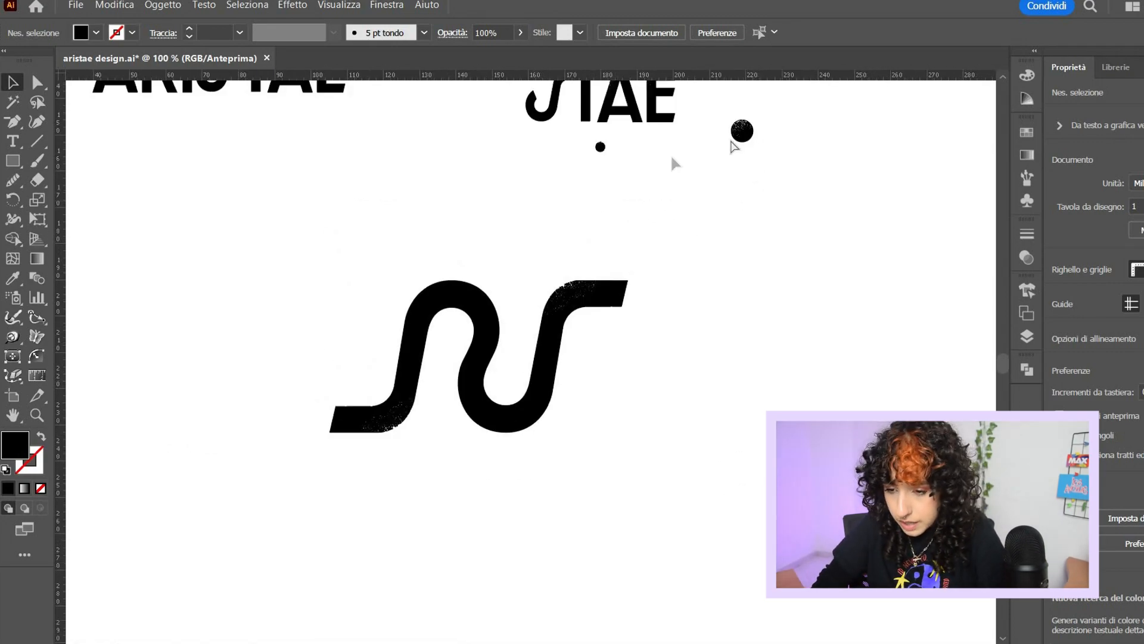
Place the textured dot inside the double-s symbol's arch and move the reduced symbol beside the stacked lockup
drag(734, 145, 449, 357)
drag(449, 358, 448, 357)
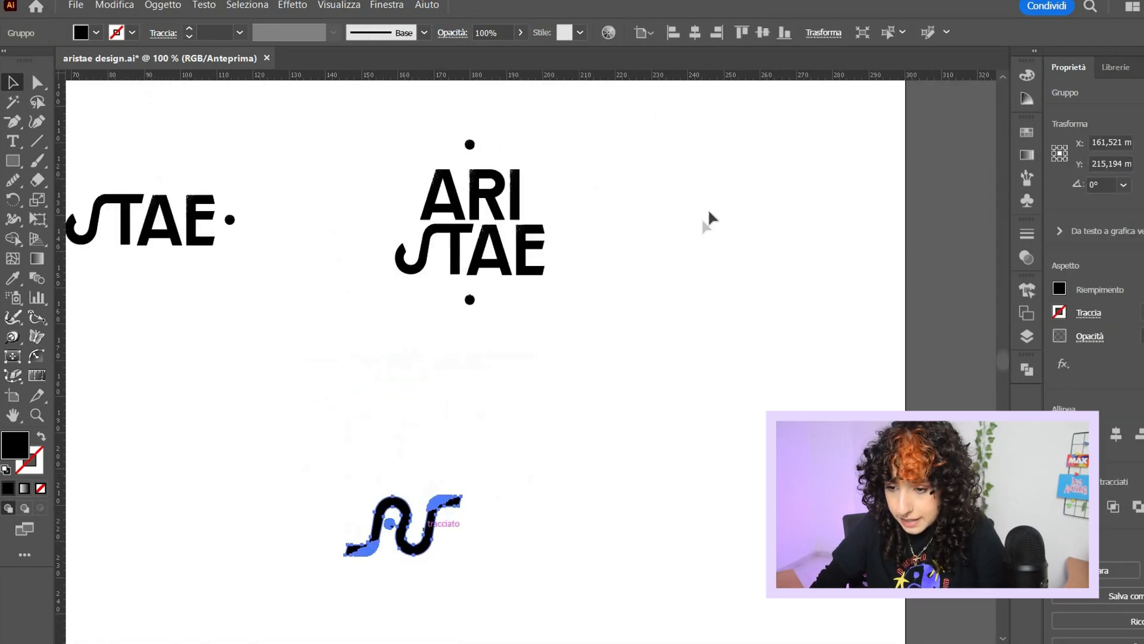
drag(426, 522, 751, 212)
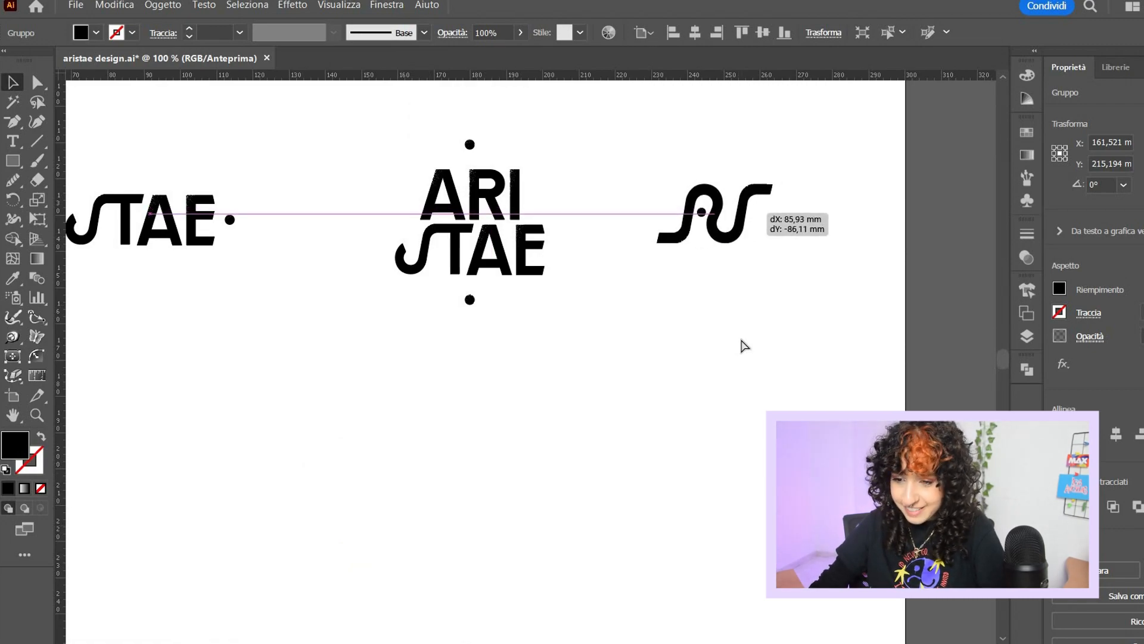
click(739, 336)
key(ctrl+minus)
key(ctrl+minus)
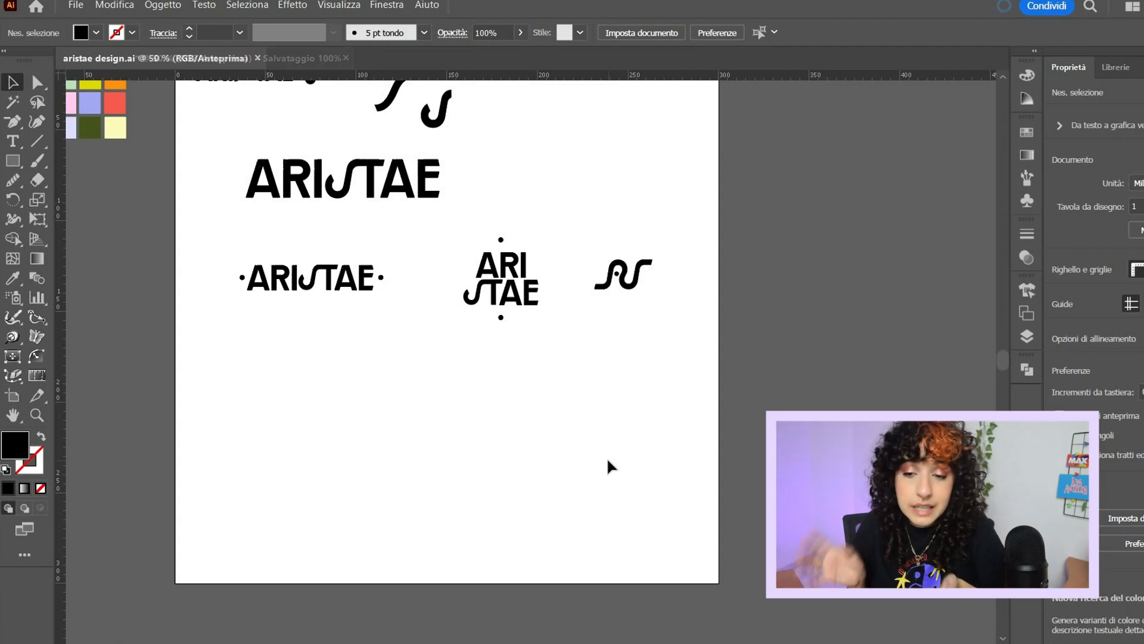
key(ctrl+minus)
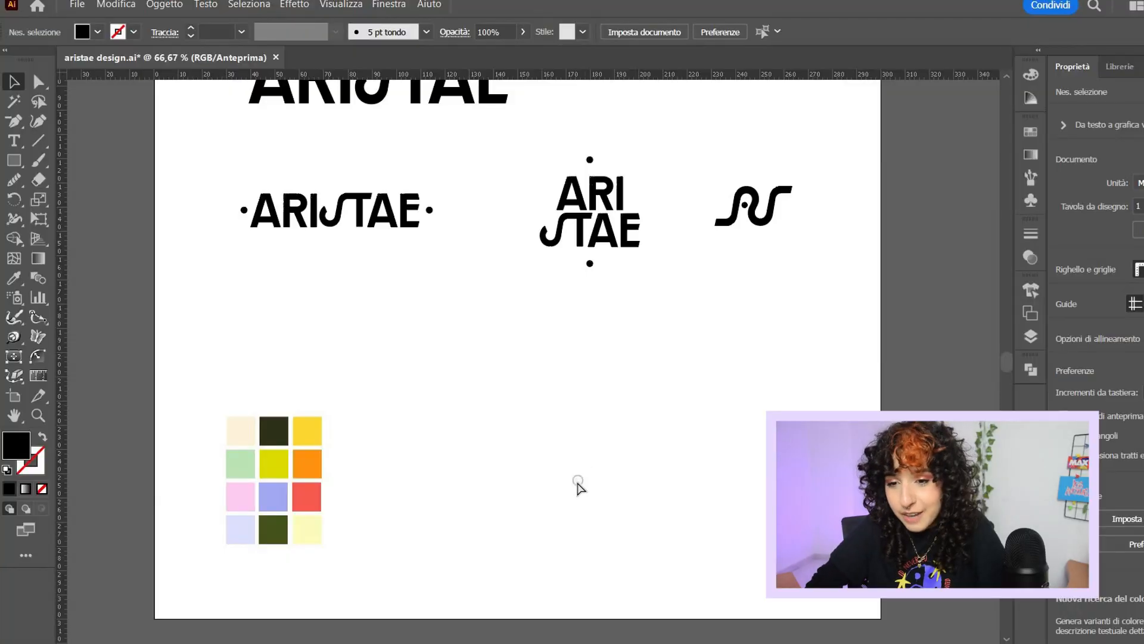
Duplicate the artboard to the right of the original and delete the artwork from the copy
scroll(298, 411, down, 3)
key(shift+o)
drag(336, 358, 669, 357)
key(v)
drag(518, 209, 793, 477)
key(Delete)
Cover the empty artboard with an enlarged copy of the cream swatch and duplicate that artboard to its right
drag(146, 444, 539, 343)
drag(545, 350, 727, 530)
drag(631, 429, 714, 519)
key(ctrl+2)
key(shift+o)
drag(696, 385, 769, 357)
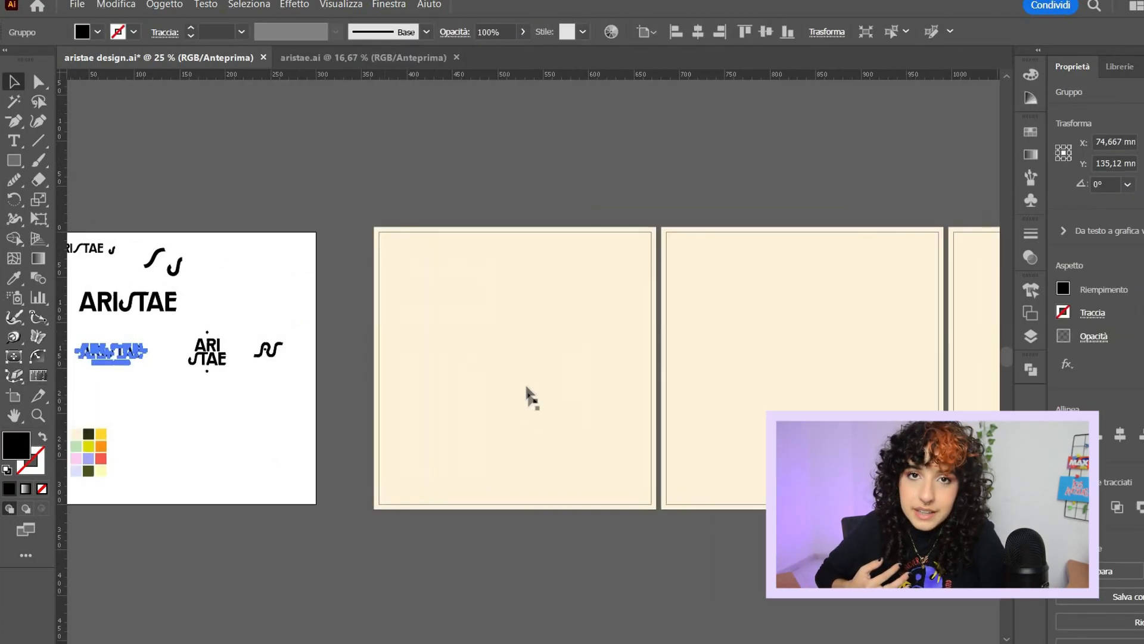
Paste the horizontal ARISTAE Premium Spices lockup on the first cream artboard, enlarged and coloured with the olive-green swatch
key(ctrl+v)
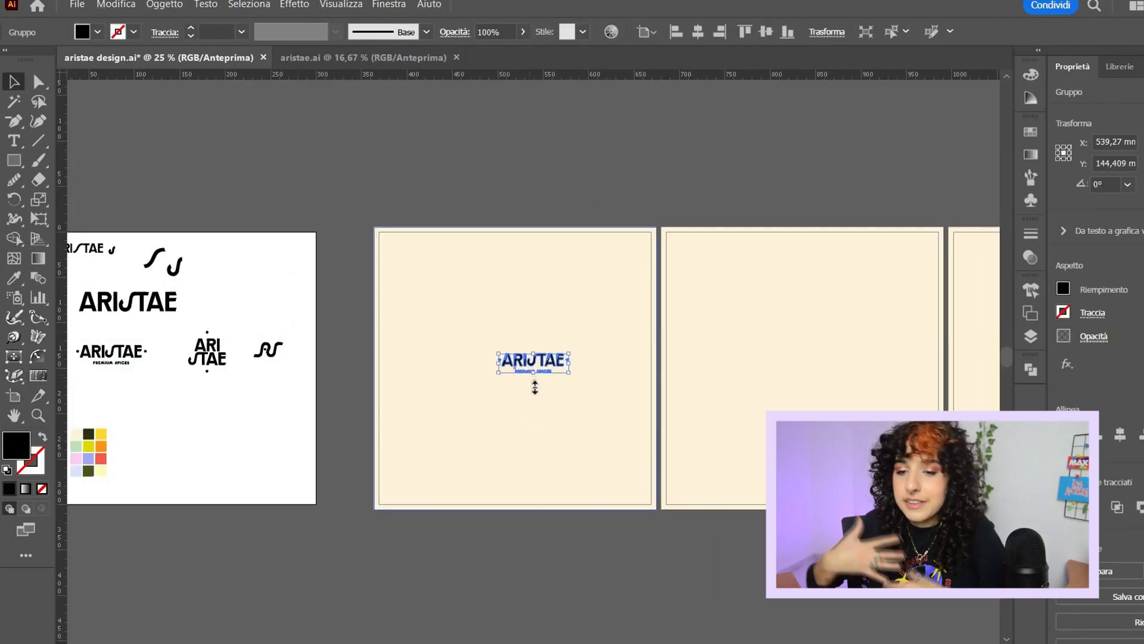
drag(534, 373, 534, 393)
key(i)
click(89, 471)
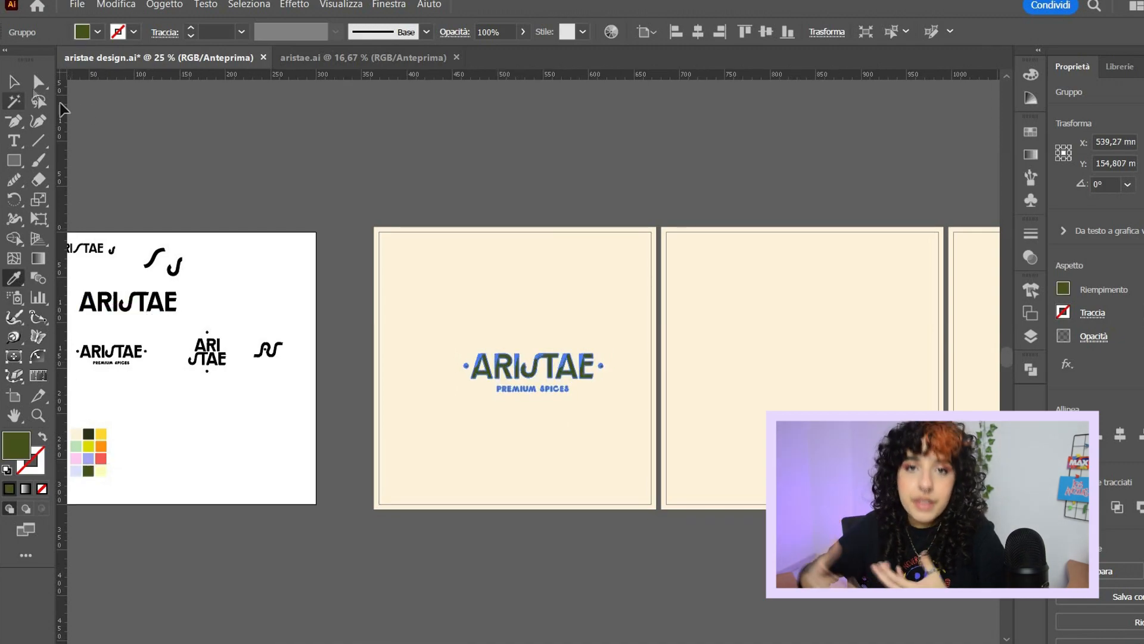
Centre the olive-green lockup horizontally on the first cream artboard
click(14, 82)
click(430, 372)
drag(447, 364, 489, 359)
click(625, 361)
click(1119, 434)
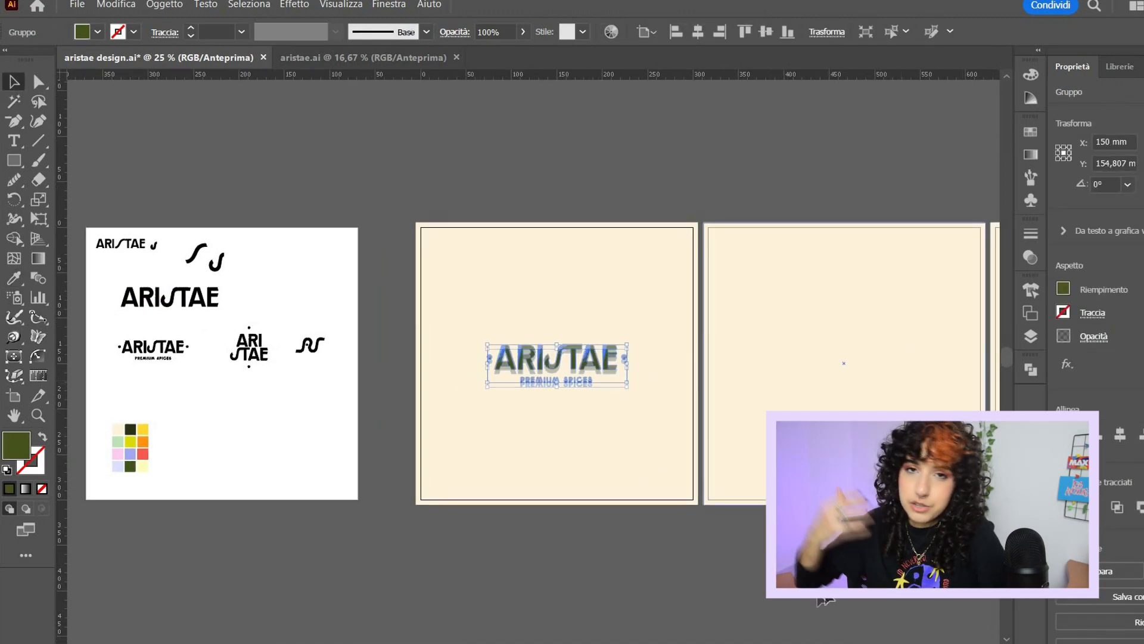
Fill the second artboard's background with the olive green sampled from the wordmark
click(823, 601)
drag(822, 601, 751, 609)
click(745, 358)
click(14, 278)
click(446, 373)
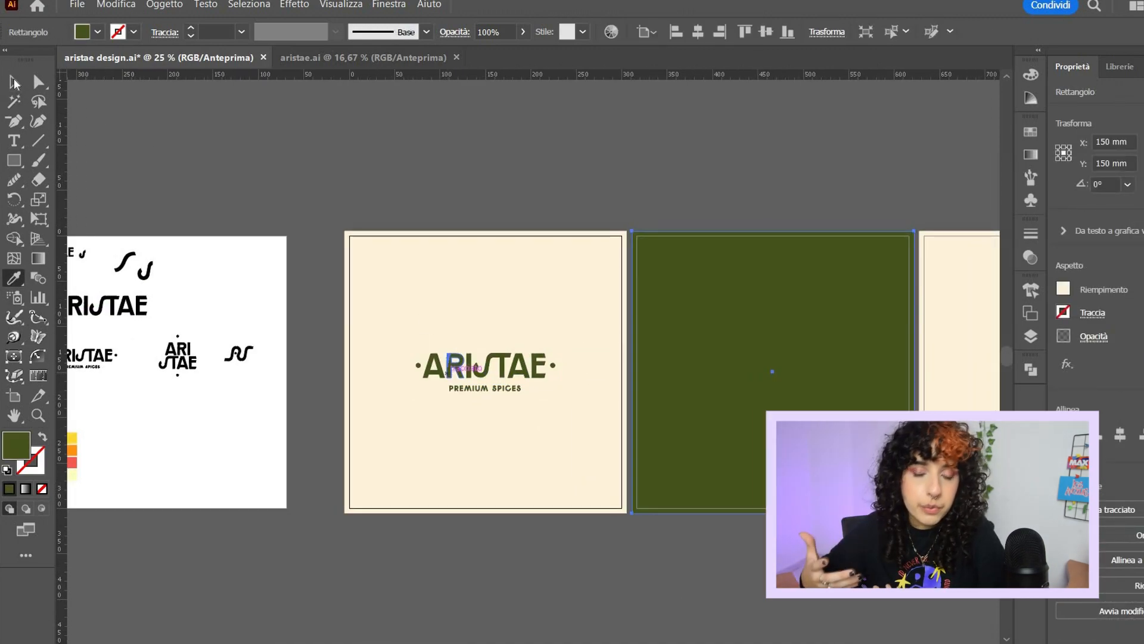
Recolour the second artboard's background with the darkest green swatch of the palette
click(14, 81)
click(602, 184)
drag(612, 280, 683, 275)
click(745, 334)
click(14, 278)
click(131, 469)
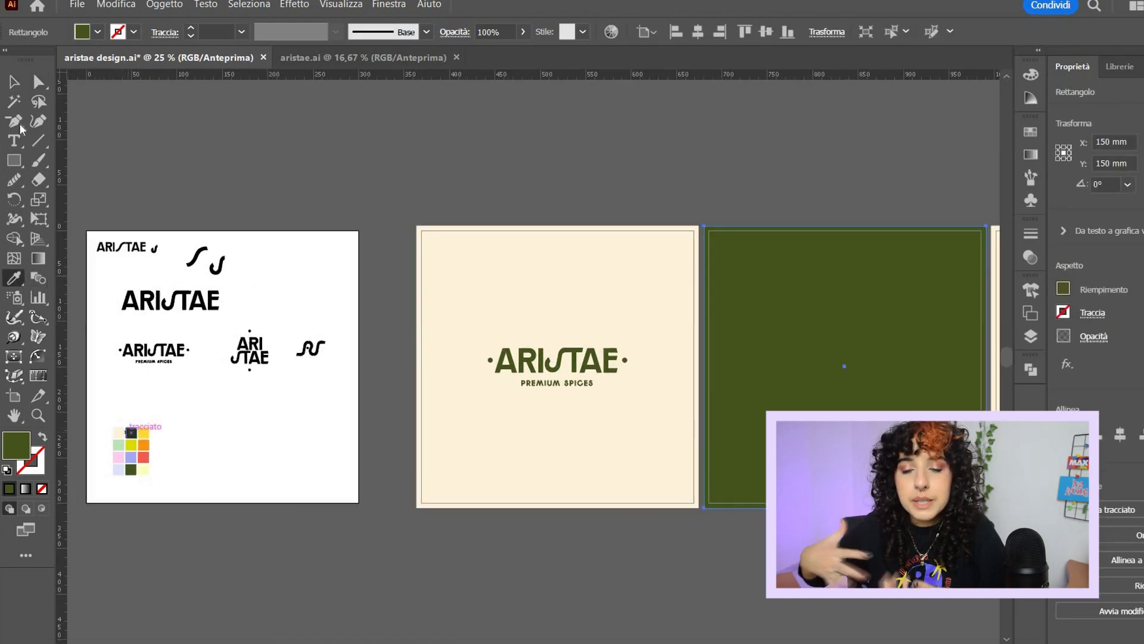
click(130, 433)
Copy the stacked lockup onto the dark green artboard and colour it with the yellow-green swatch
click(14, 82)
click(279, 342)
drag(251, 359, 833, 379)
click(14, 279)
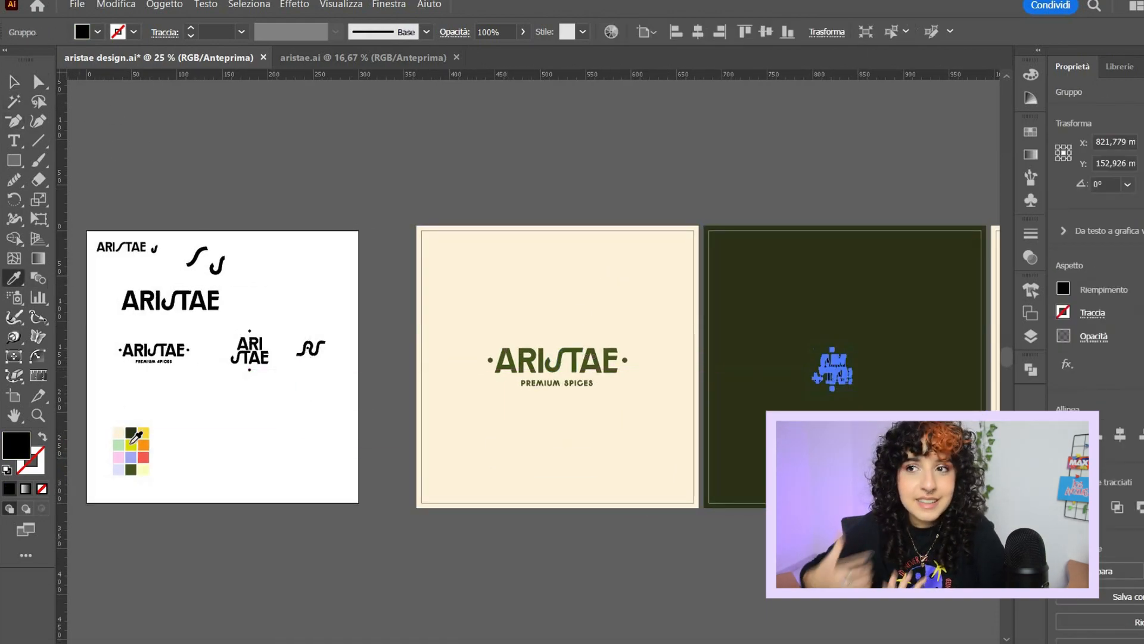
click(131, 445)
Enlarge the yellow-green stacked lockup to about twice its size and centre it on the dark artboard
click(21, 82)
click(370, 140)
drag(851, 306, 604, 328)
click(586, 411)
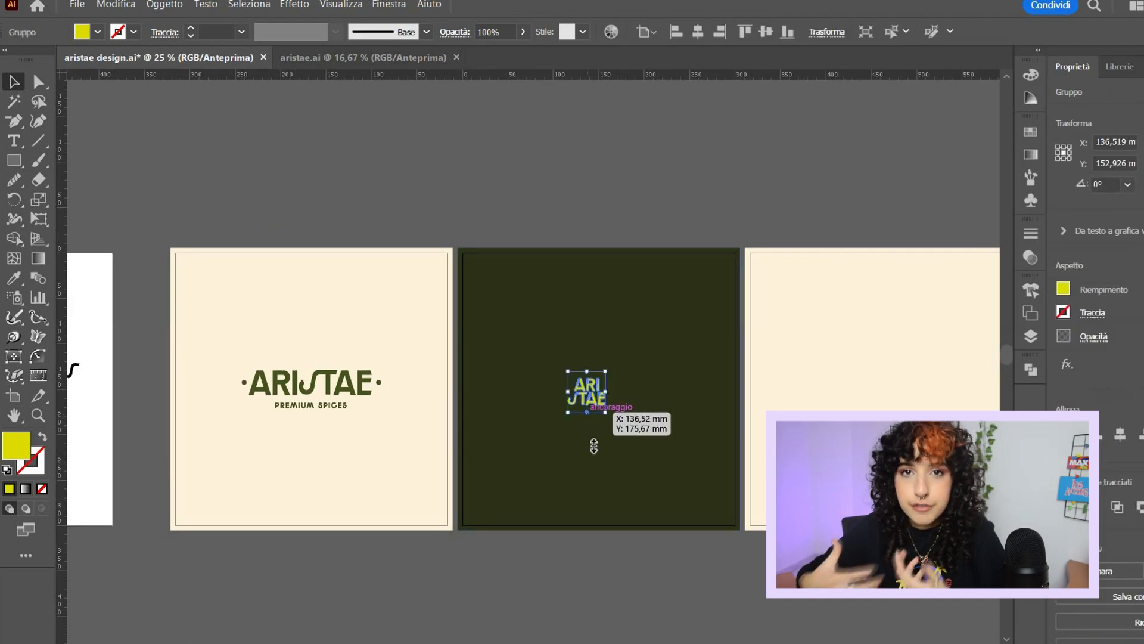
drag(593, 446, 602, 471)
Recolour the third artboard's background with the pink swatch of the palette
click(858, 294)
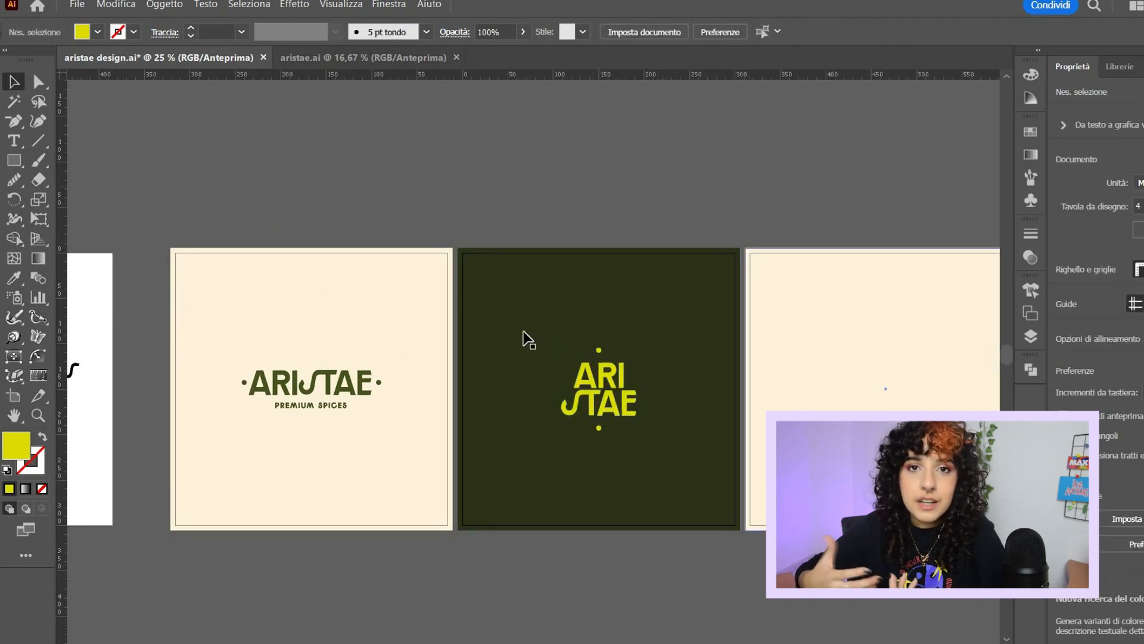
scroll(523, 339, left, 10)
click(14, 279)
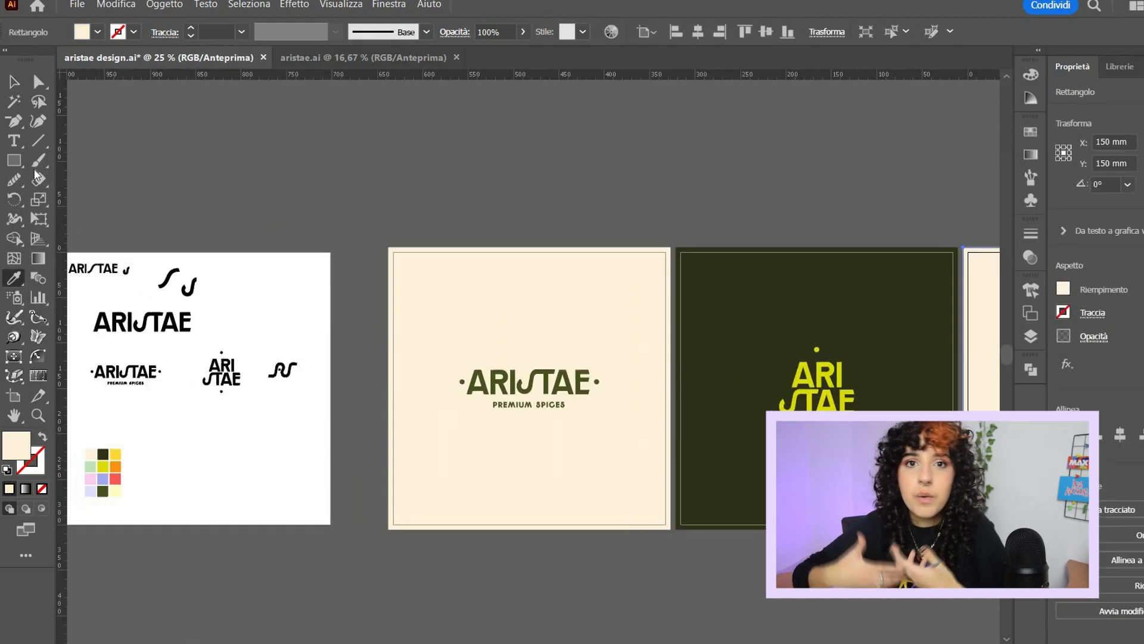
click(90, 479)
Copy the symbol onto the pink artboard in the darkest green and enlarge it to about three times its size at the artboard's centre
key(v)
mouse_move(283, 370)
mouse_down()
mouse_move(399, 394)
mouse_move(948, 376)
mouse_up()
scroll(684, 171, right, 10)
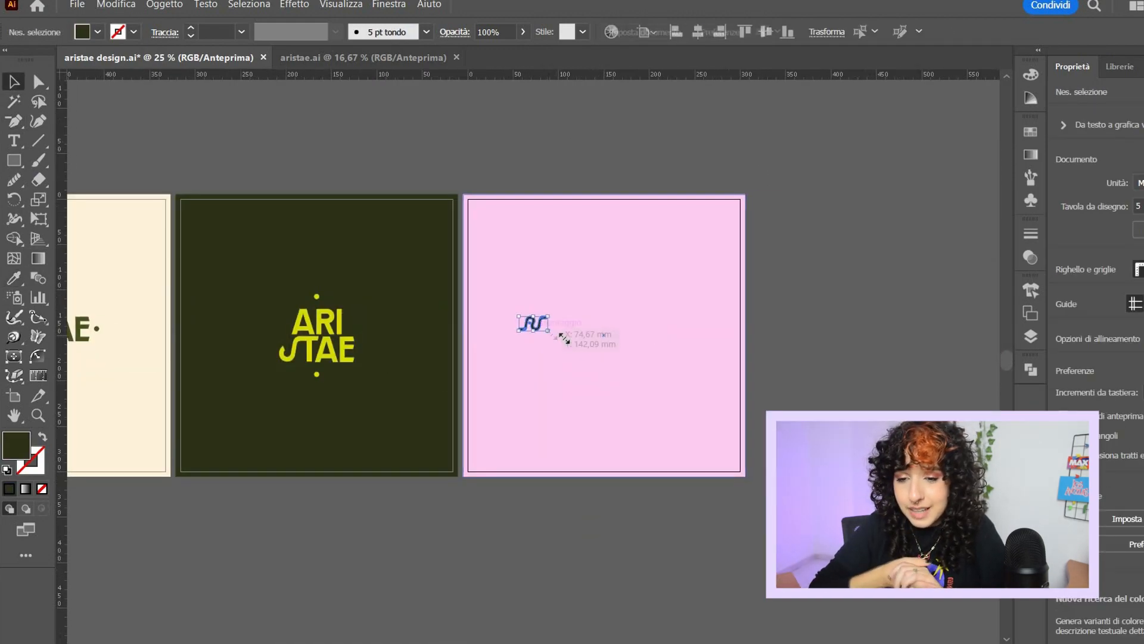
mouse_move(564, 338)
mouse_down()
mouse_move(624, 368)
mouse_move(569, 341)
mouse_move(603, 340)
mouse_up()
key(ctrl+shift+a)
Examine the three logo artboards side by side and the typography sample with its heading, body text and handwritten tagline
key(ctrl+minus)
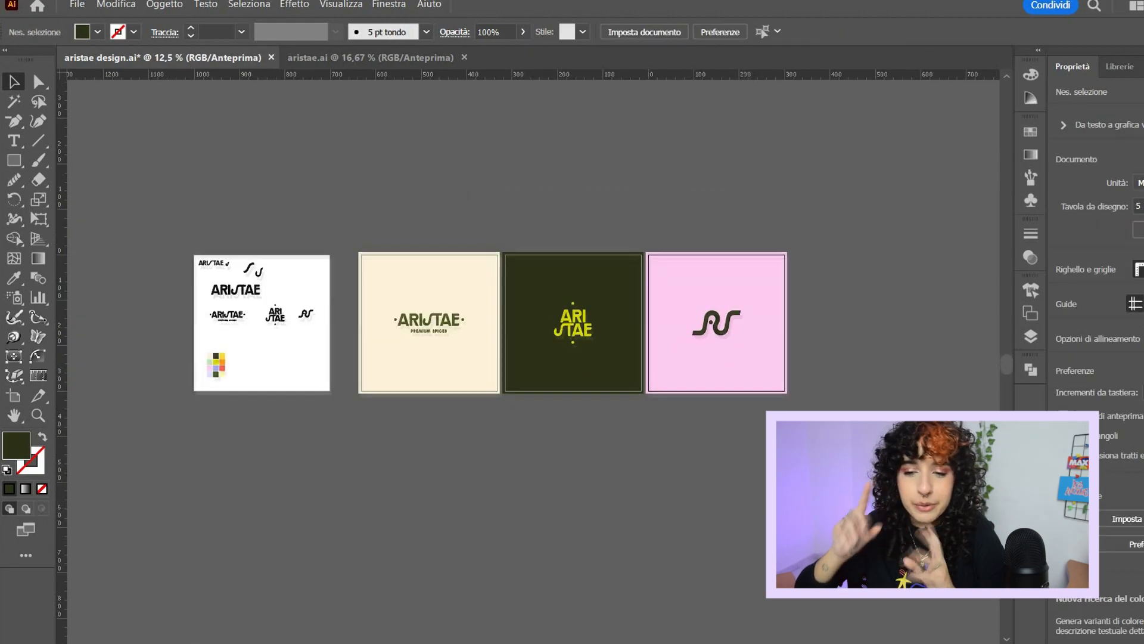
scroll(524, 321, left, 2)
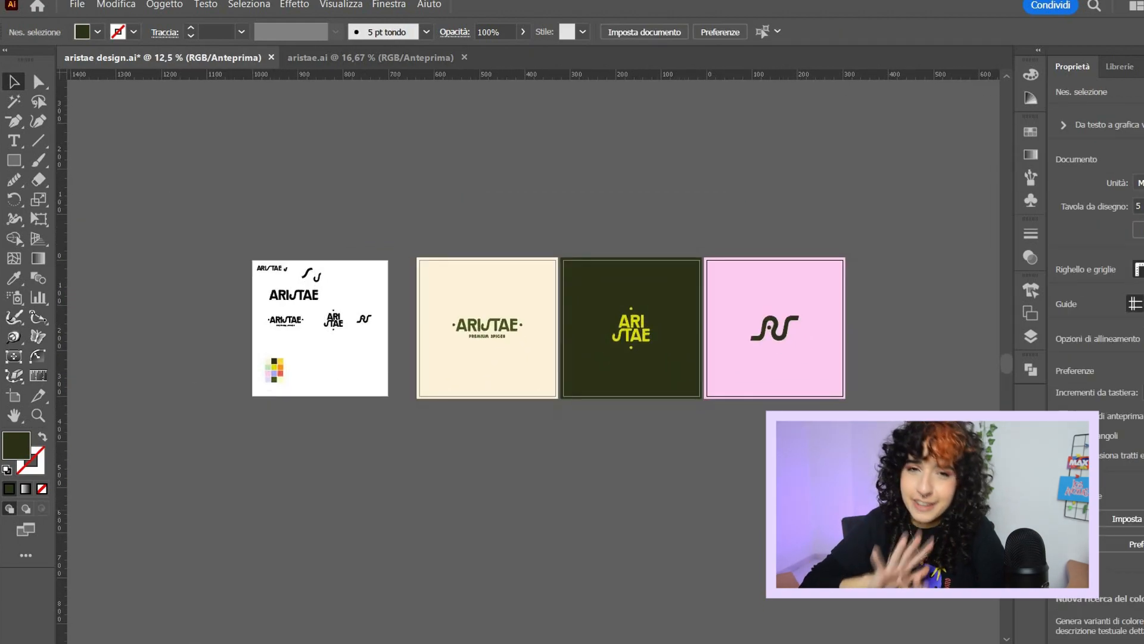
scroll(524, 327, right, 2)
scroll(524, 327, left, 2)
scroll(524, 327, right, 1)
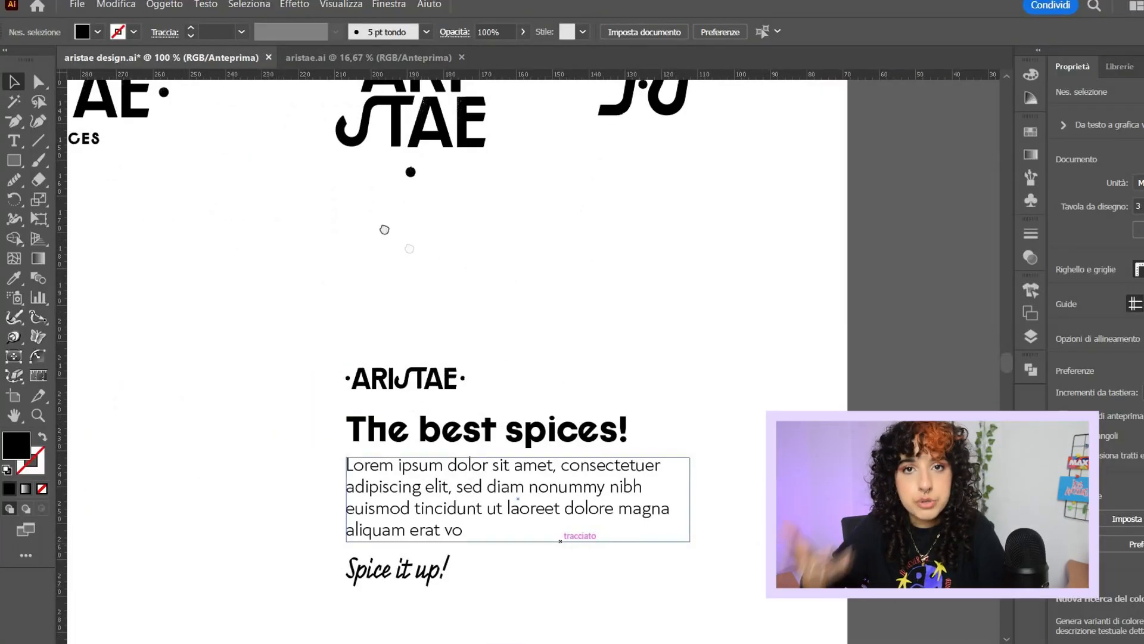
scroll(422, 243, down, 3)
scroll(422, 244, right, 3)
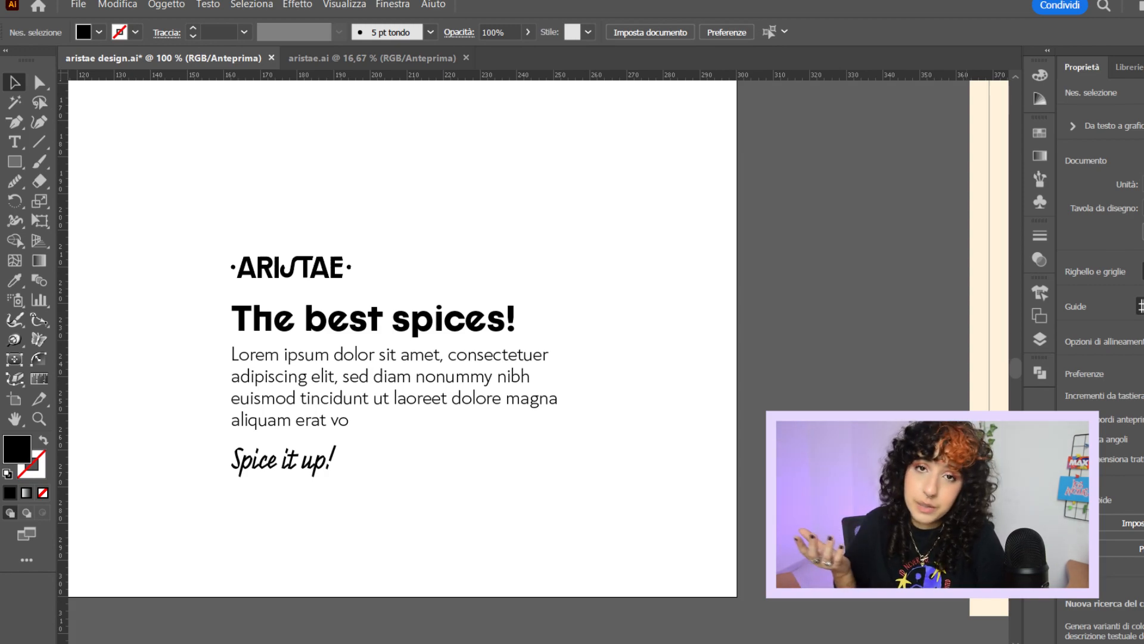
click(393, 388)
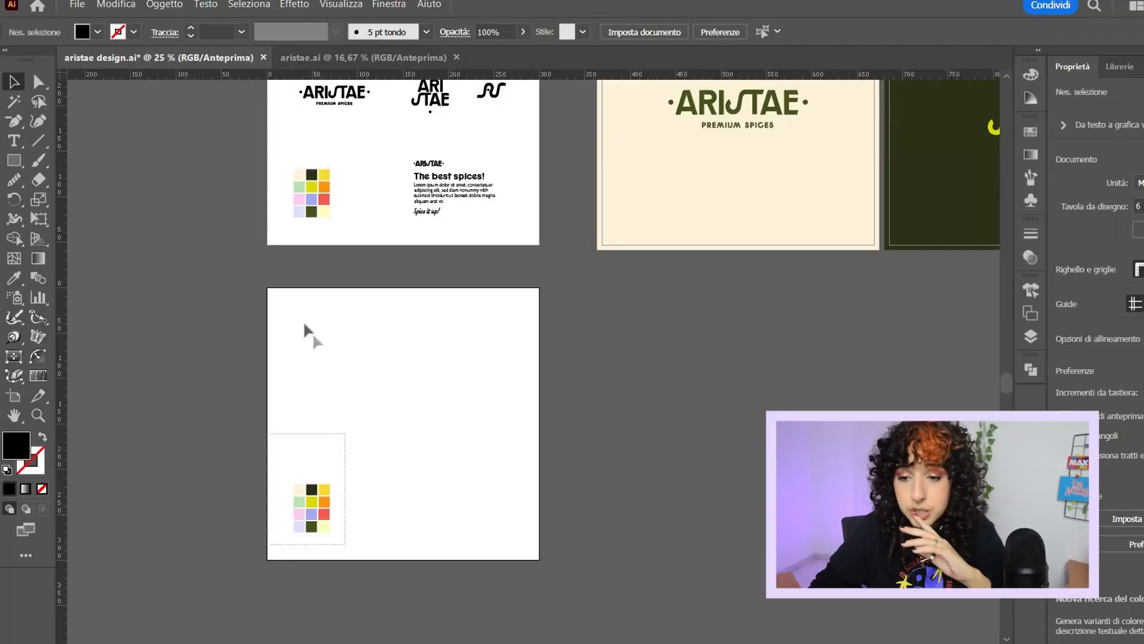
Move the copied colour palette to the upper-left corner of the new blank artboard
drag(338, 546, 327, 364)
click(438, 455)
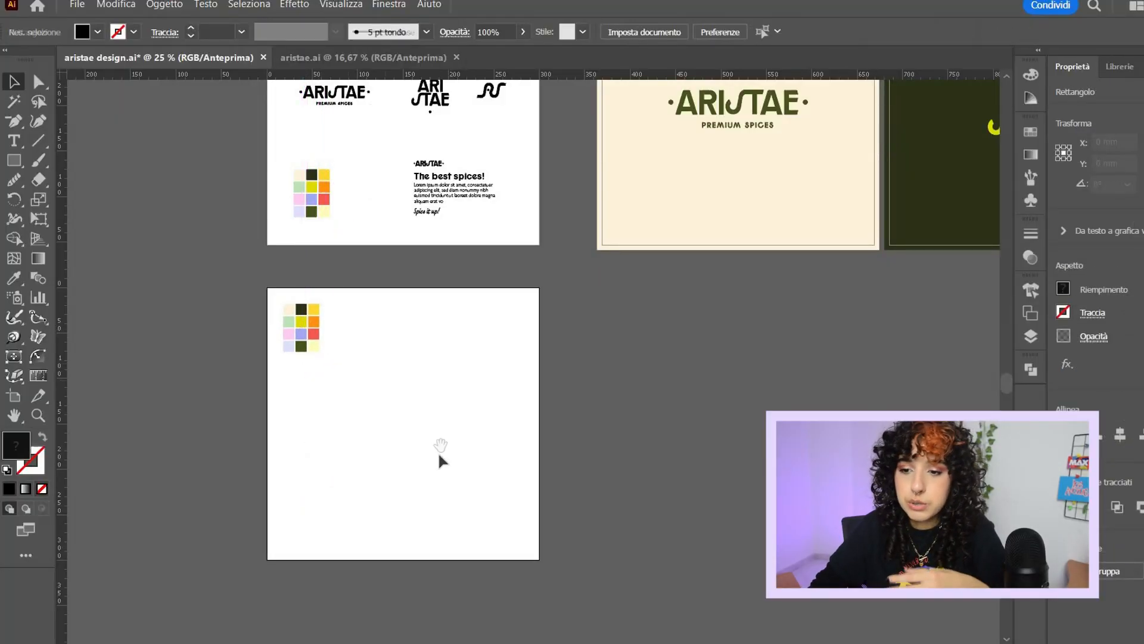
drag(397, 495, 439, 456)
Trace the aubergine's body over the reference image with the Pen tool, using straight angular segments
key(ctrl+plus)
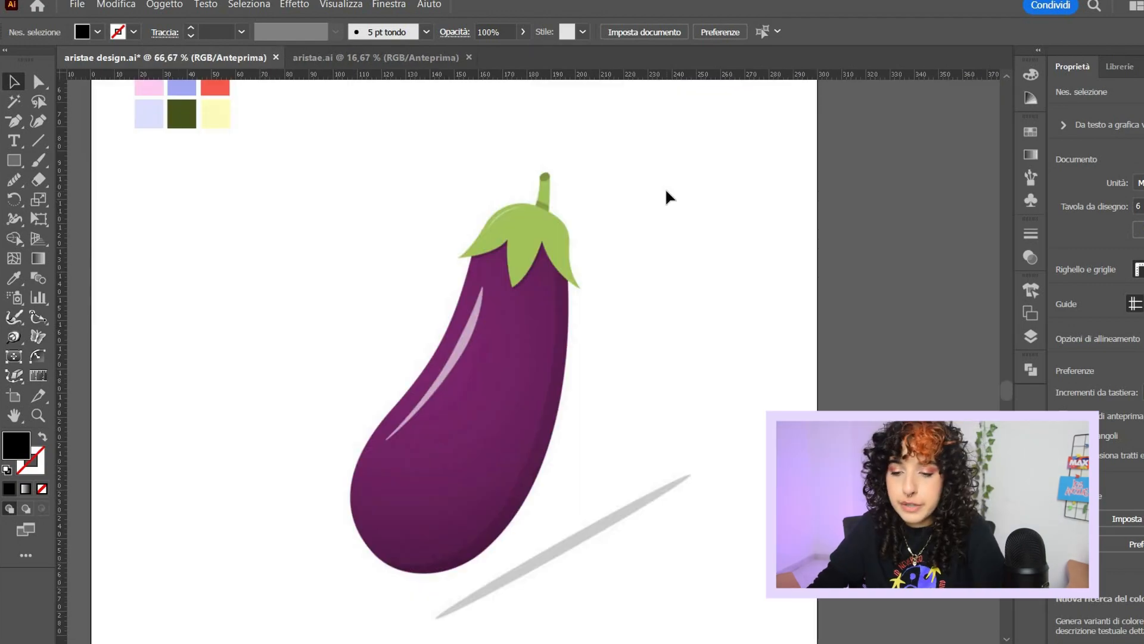
key(ctrl+plus)
key(ctrl+minus)
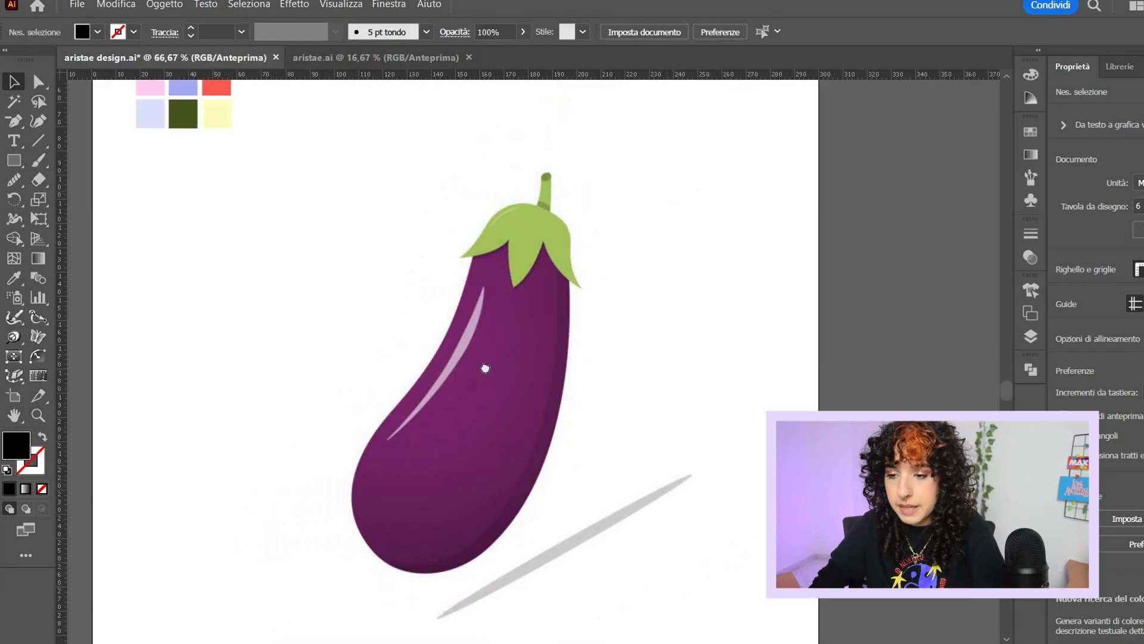
scroll(486, 374, down, 2)
key(ctrl+plus)
scroll(344, 439, down, 1)
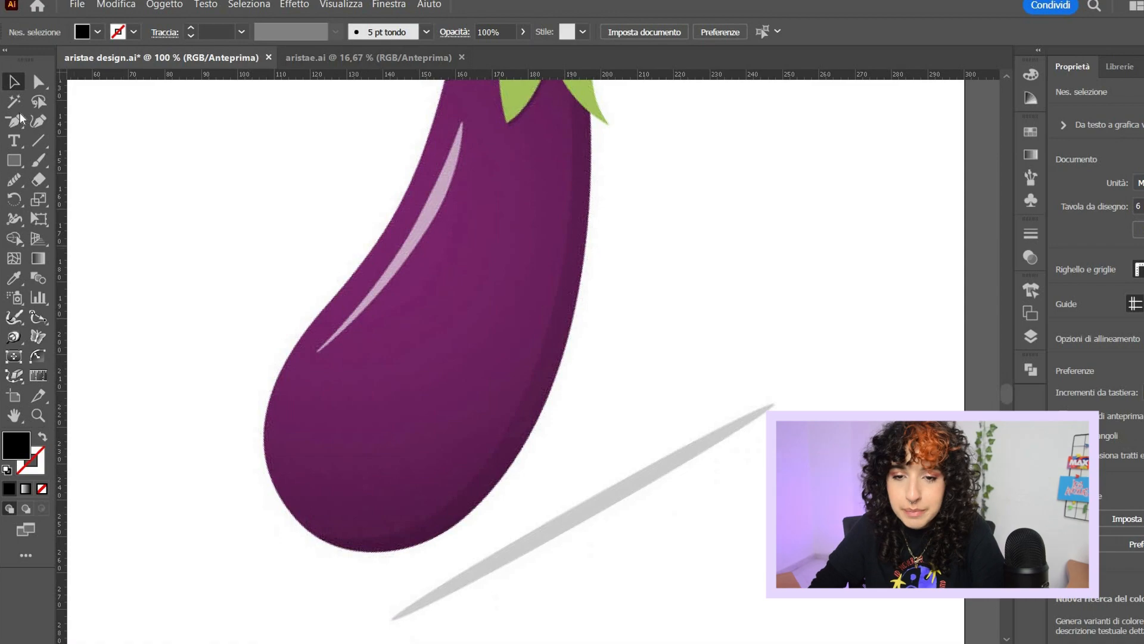
drag(17, 127, 94, 121)
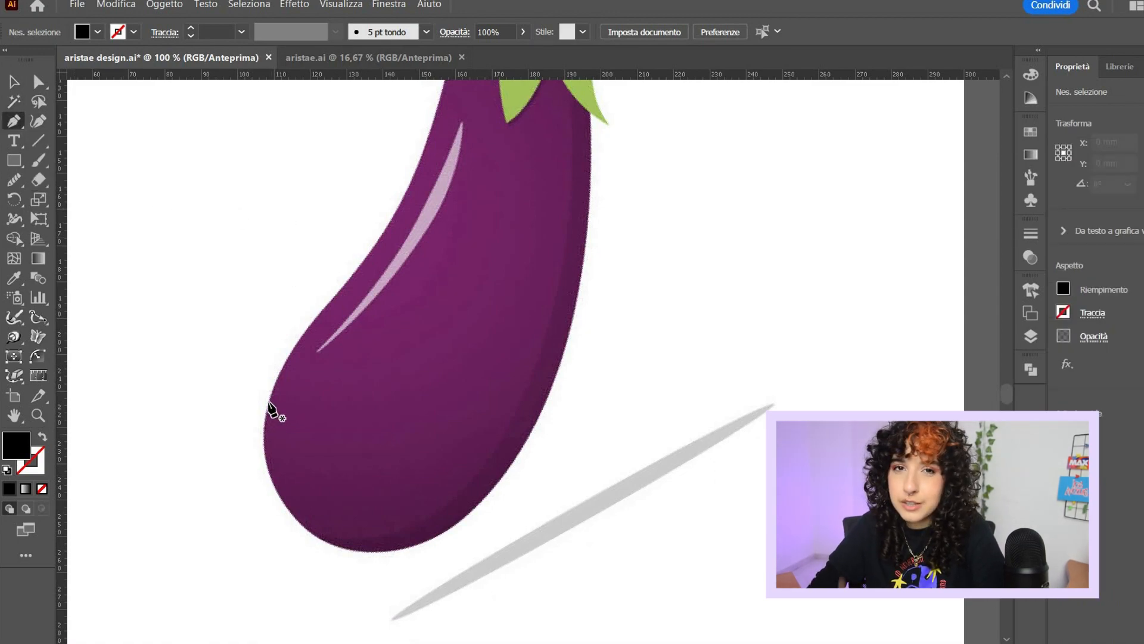
click(273, 459)
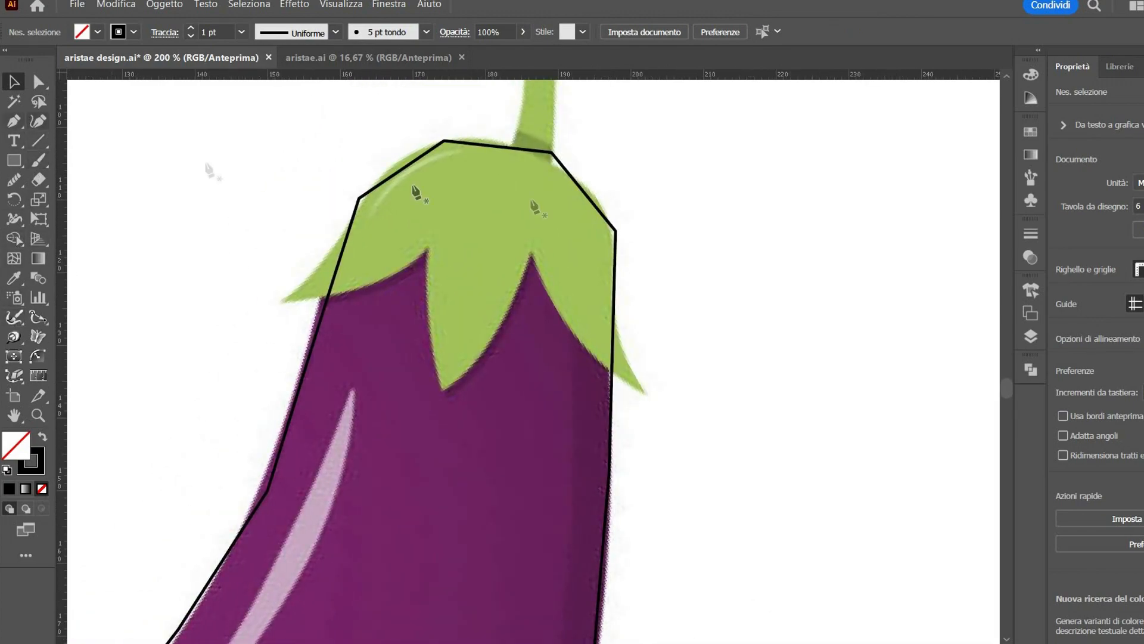
Trace the aubergine's green cap with the Pen tool as a jagged shape with pointed leaves
click(644, 394)
click(531, 255)
click(442, 390)
click(427, 254)
click(280, 301)
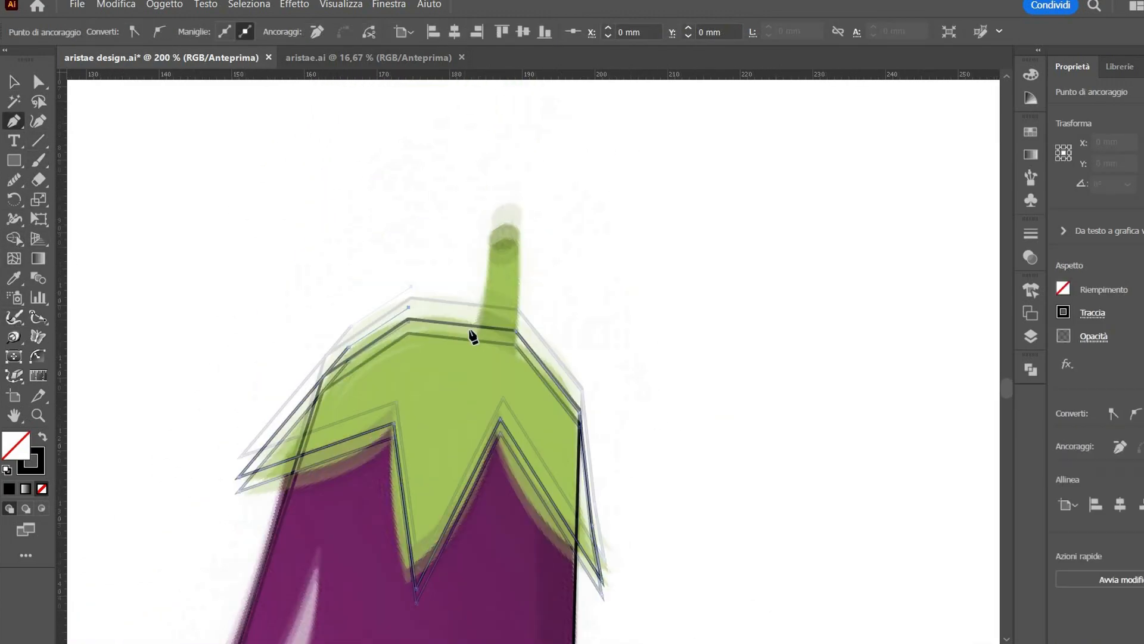
click(520, 349)
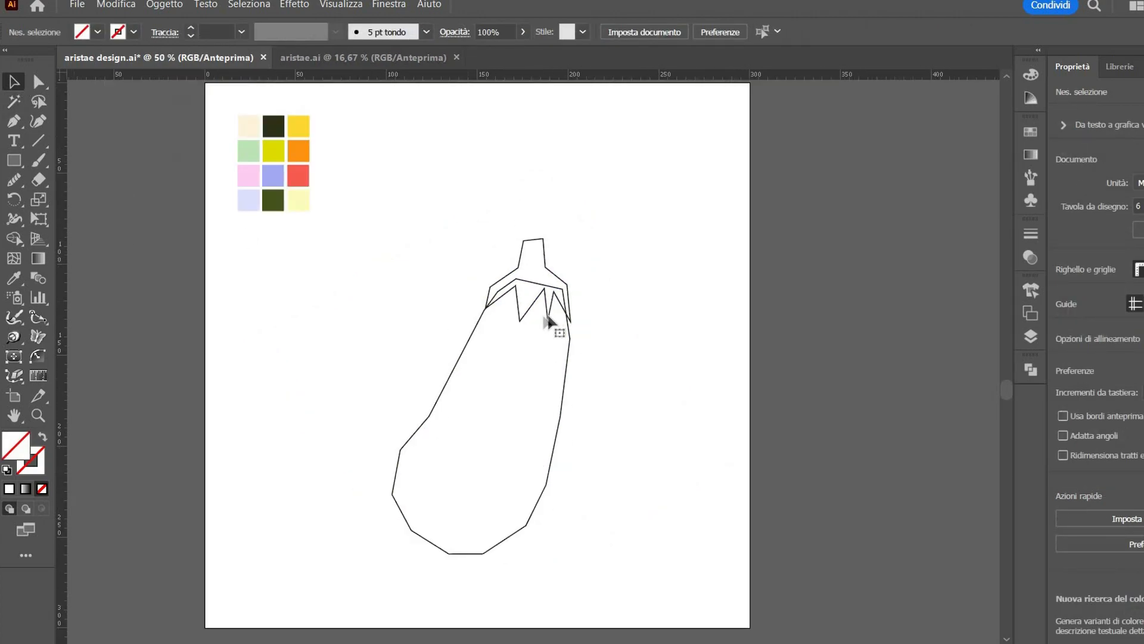
Recolour the aubergine's body with the yellow-green swatch of the palette
drag(556, 319, 664, 447)
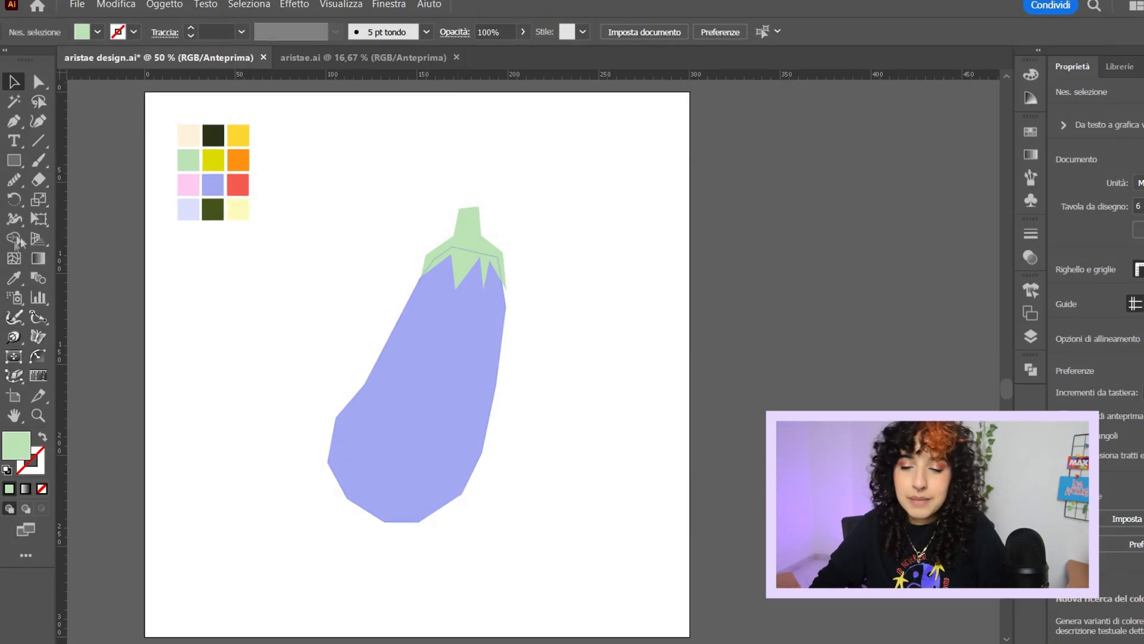
click(449, 355)
key(i)
click(214, 161)
key(v)
Recolour the aubergine's cap and stem with the red swatch of the palette
click(459, 222)
key(i)
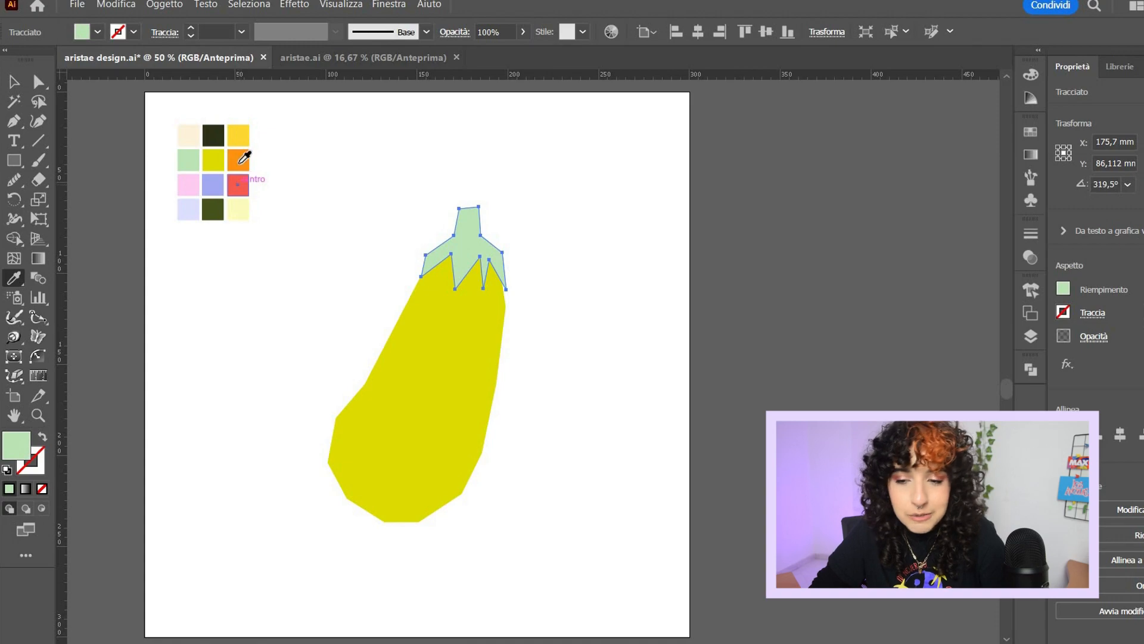
click(238, 184)
key(v)
click(154, 110)
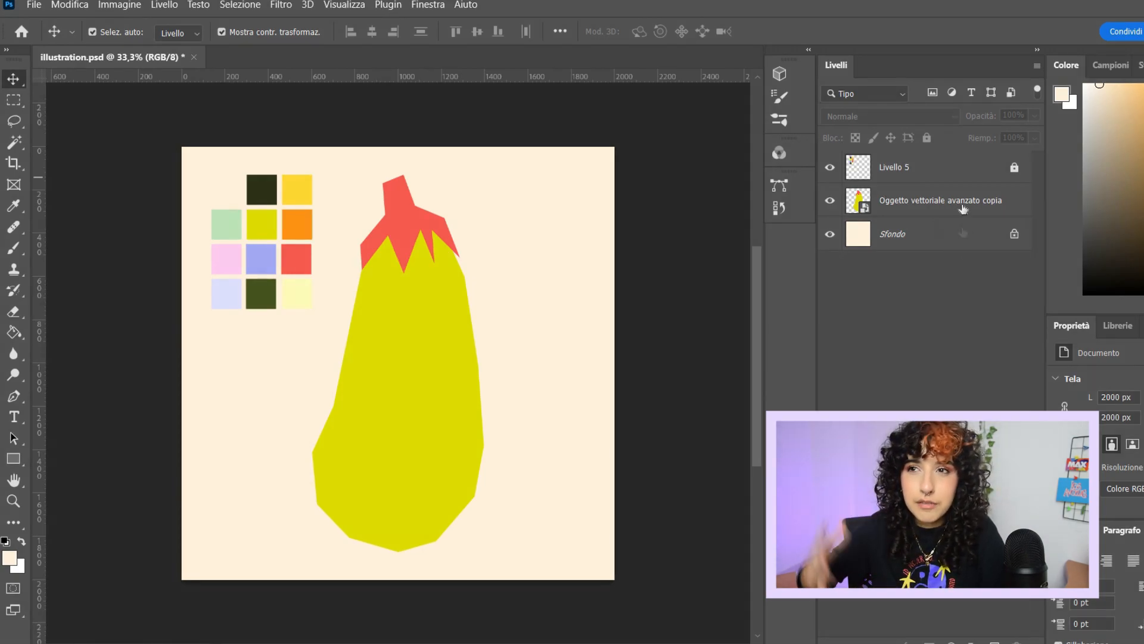
click(940, 201)
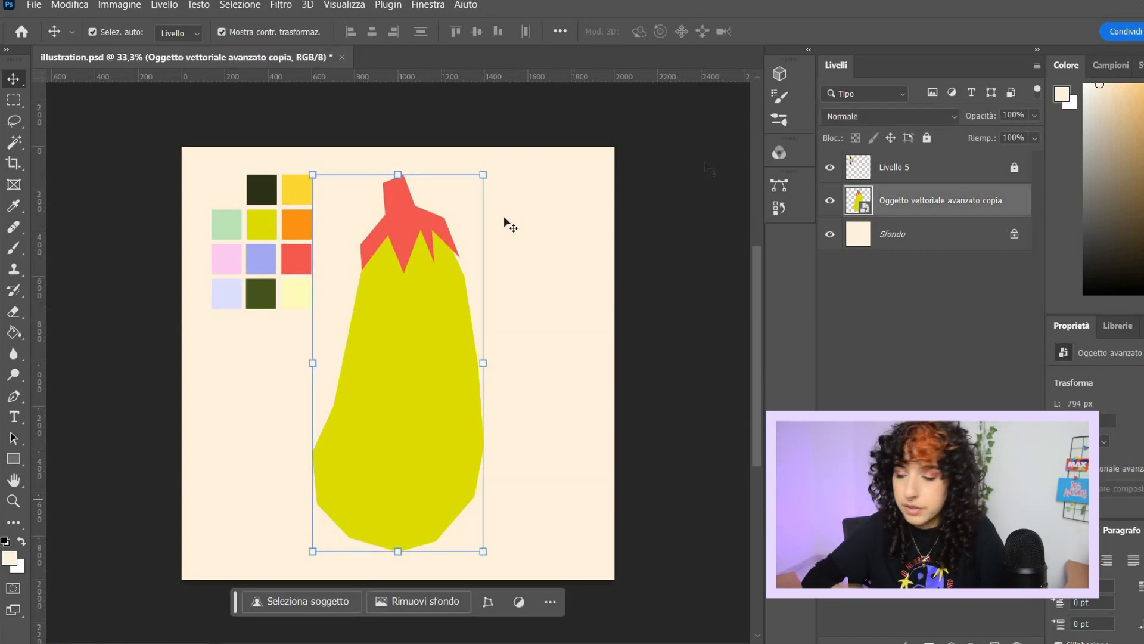
click(880, 377)
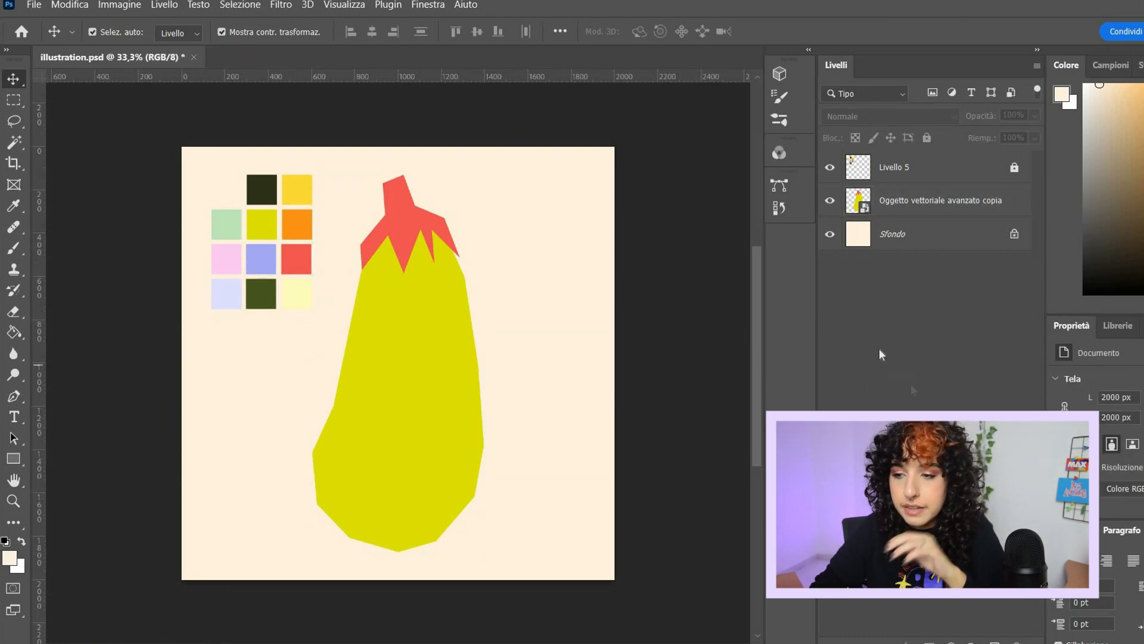
click(954, 209)
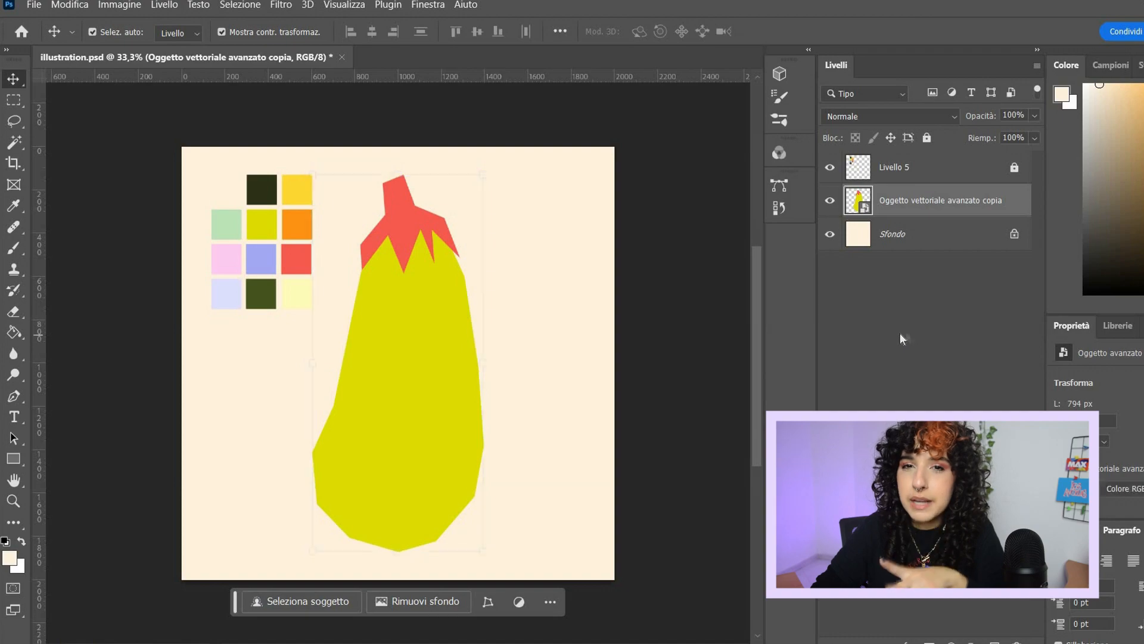
click(899, 333)
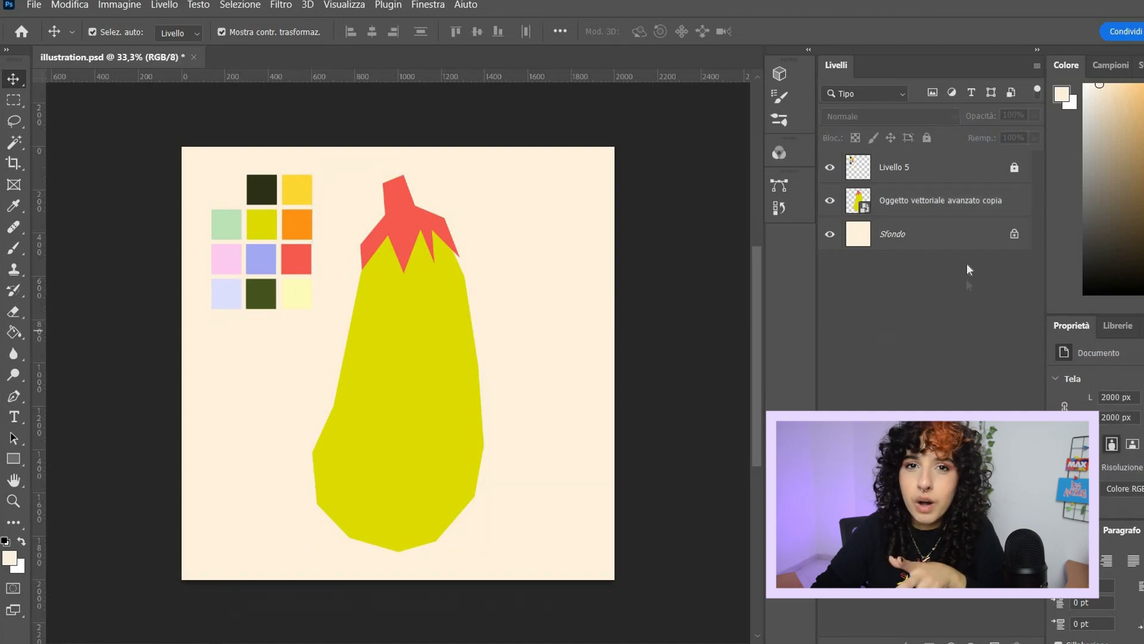
In Photoshop, select the aubergine's yellow-green body with the Magic Wand and add an empty layer above the vector object layer
click(977, 215)
click(13, 143)
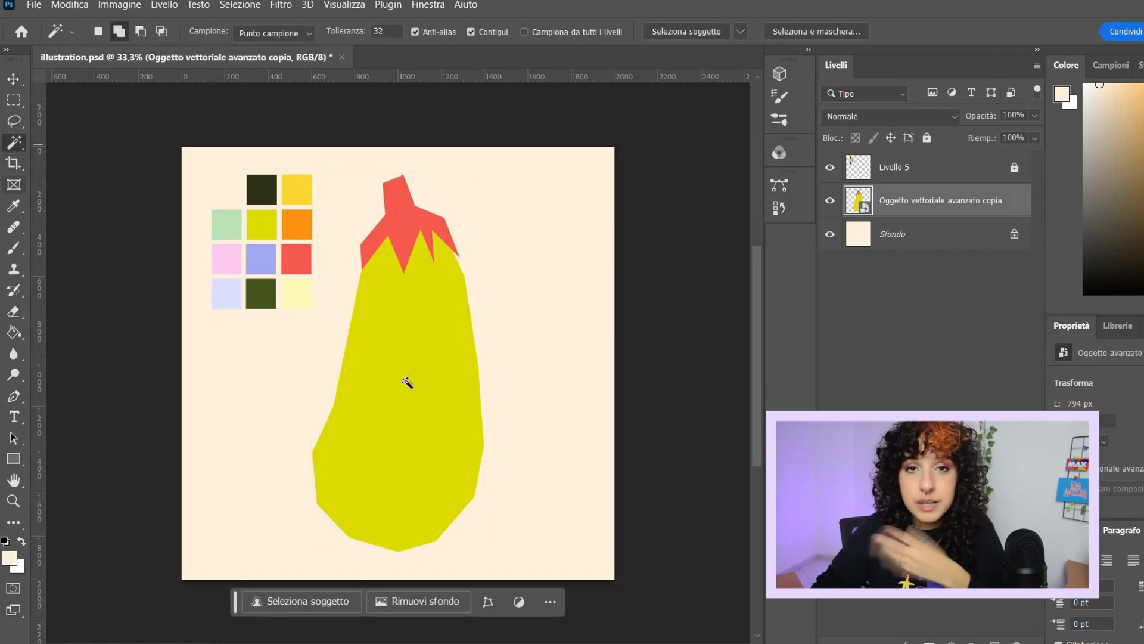
click(409, 384)
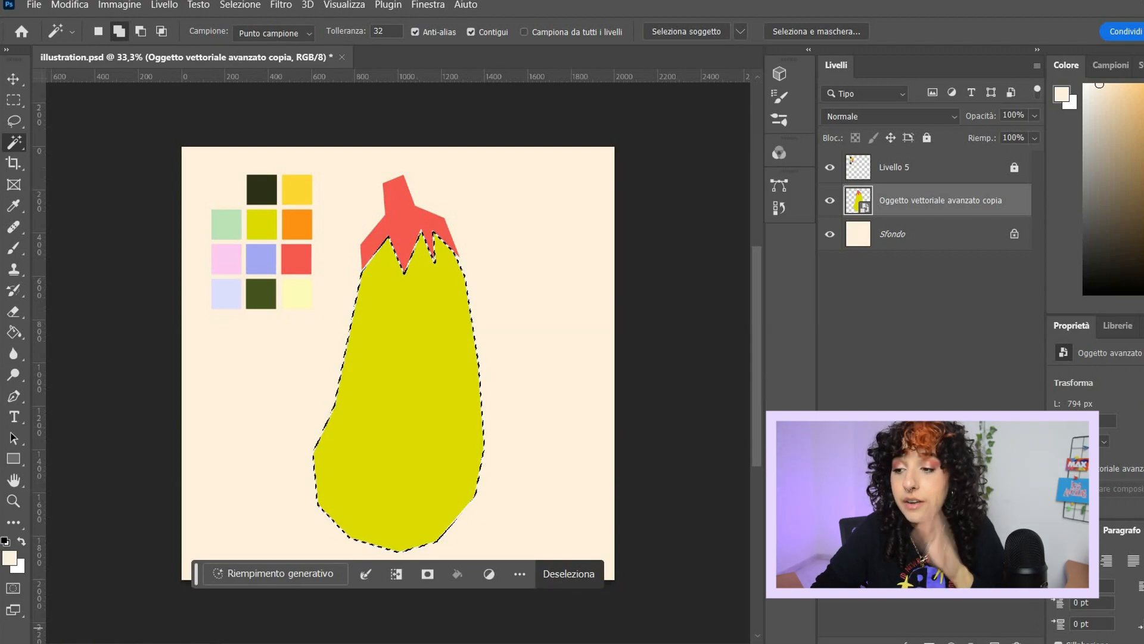
click(995, 642)
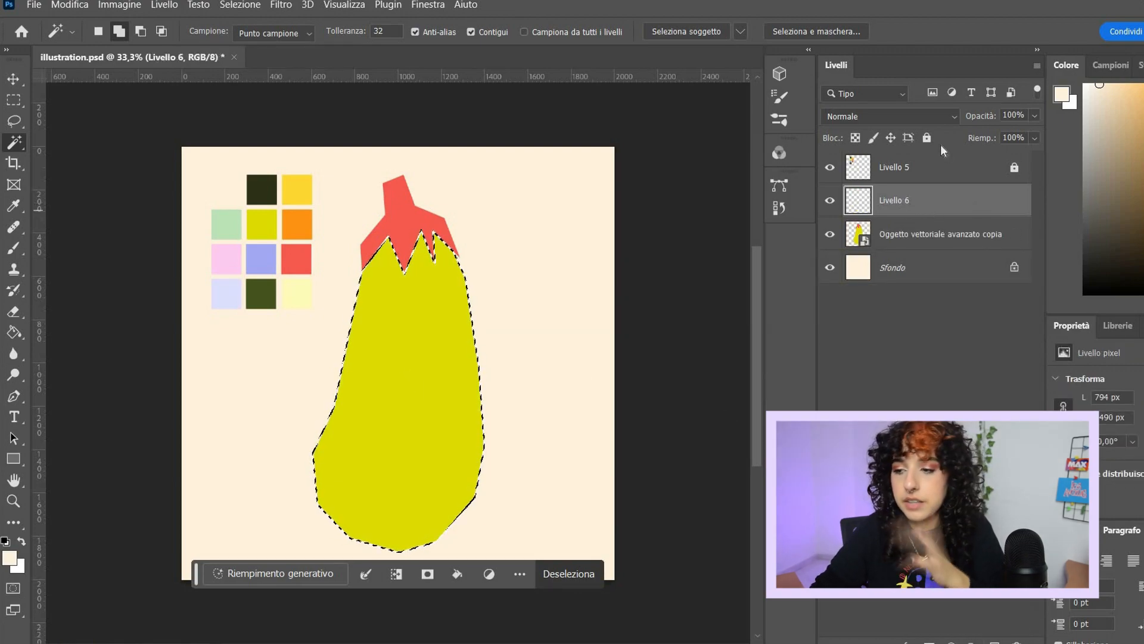
Set up the Brush tool with the Grain - Medium 03 brush at a size of 2500 px
click(17, 250)
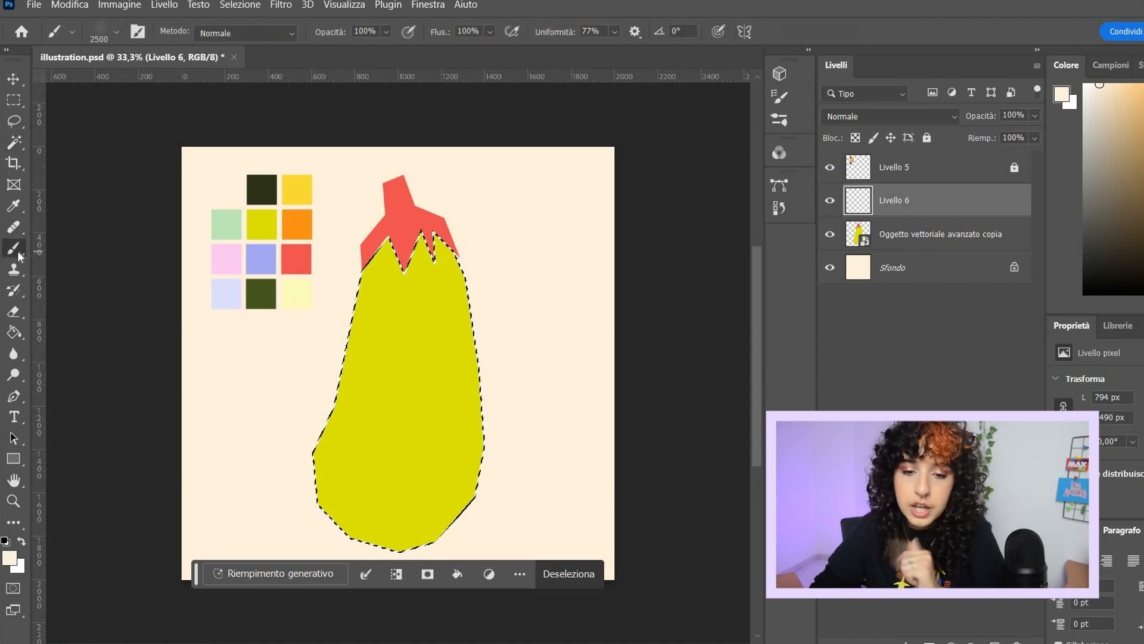
click(116, 32)
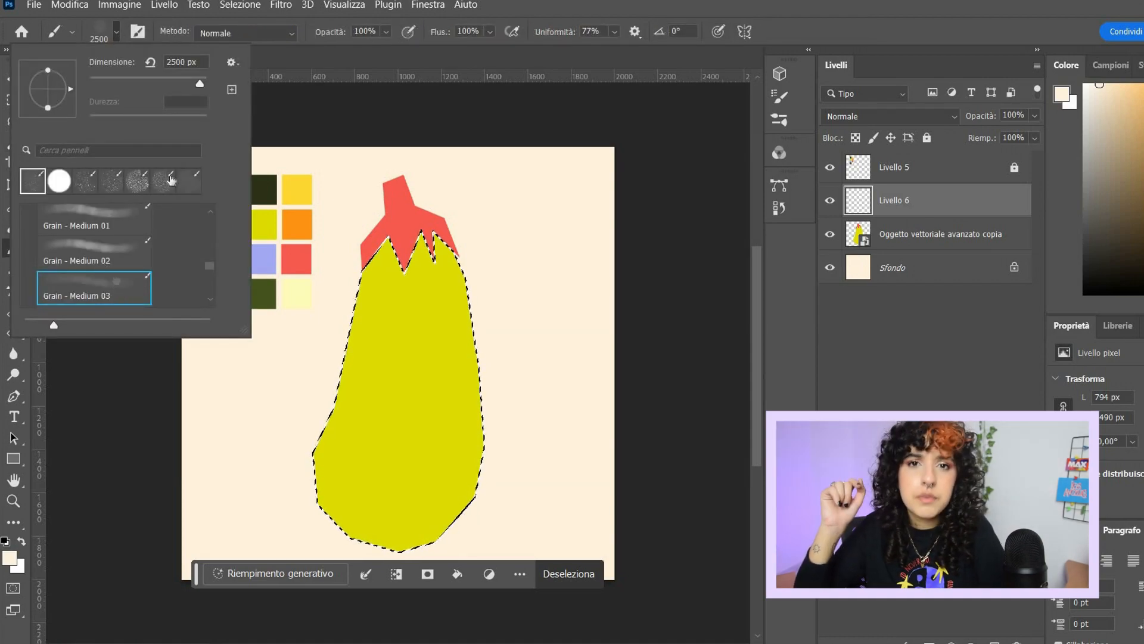
click(99, 39)
click(99, 37)
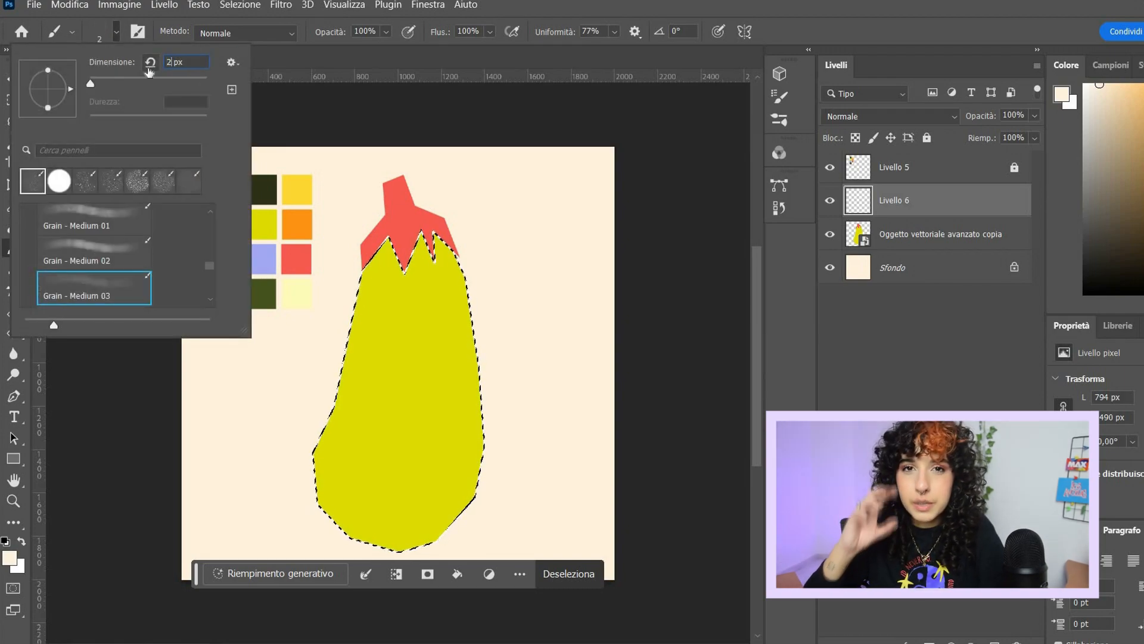
key(Return)
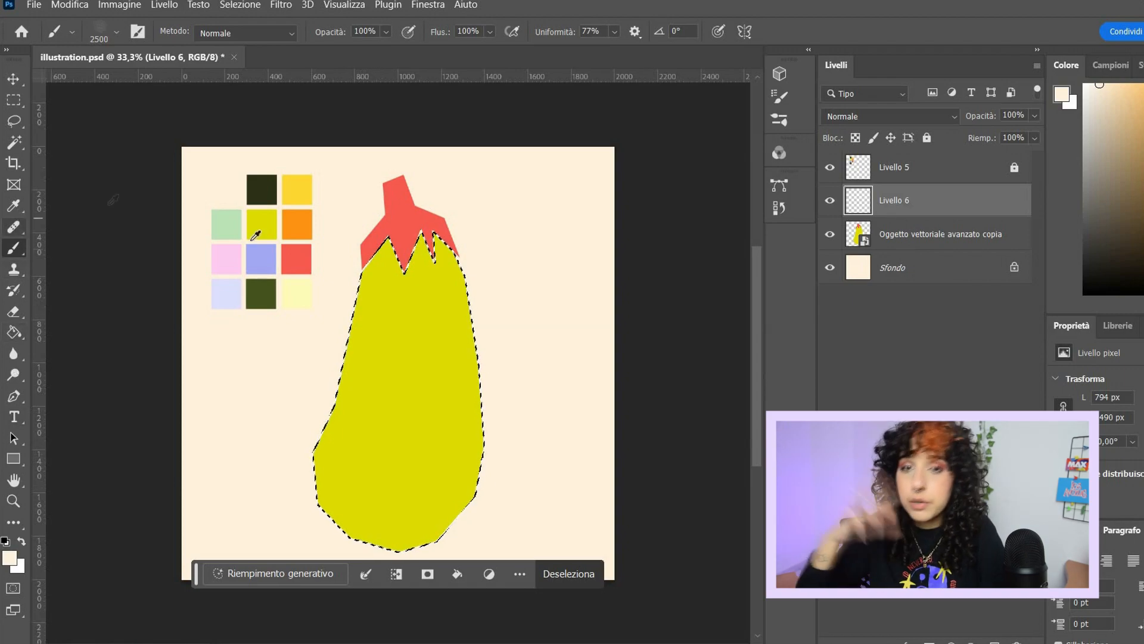
Sample the olive green swatch and paint grain texture inside the selected aubergine body on the new layer
key(i)
click(261, 293)
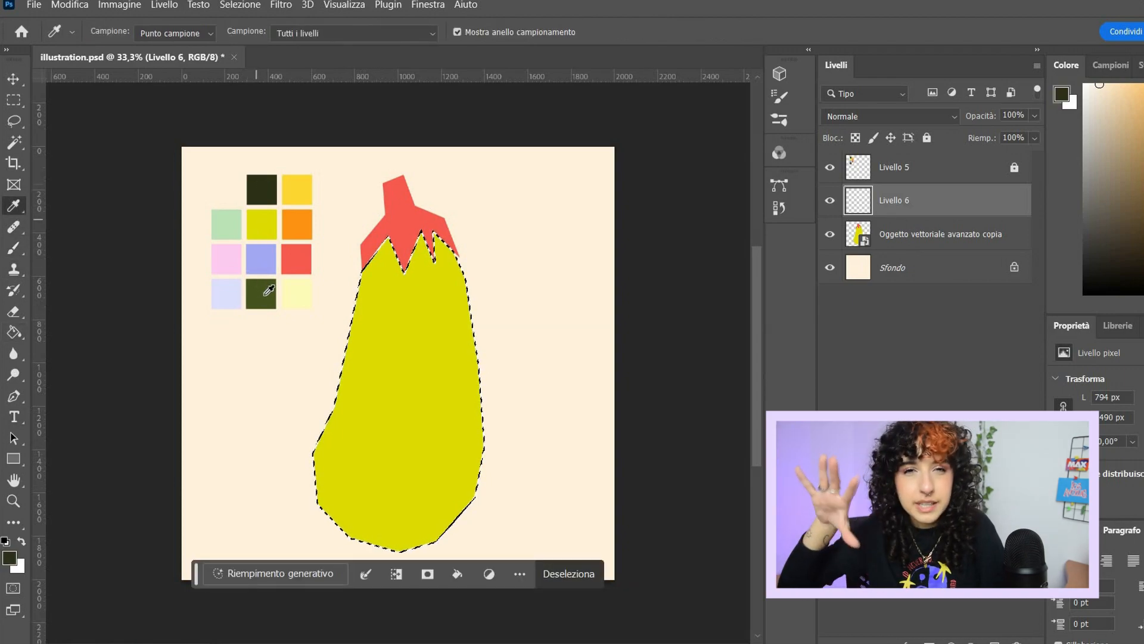
key(g)
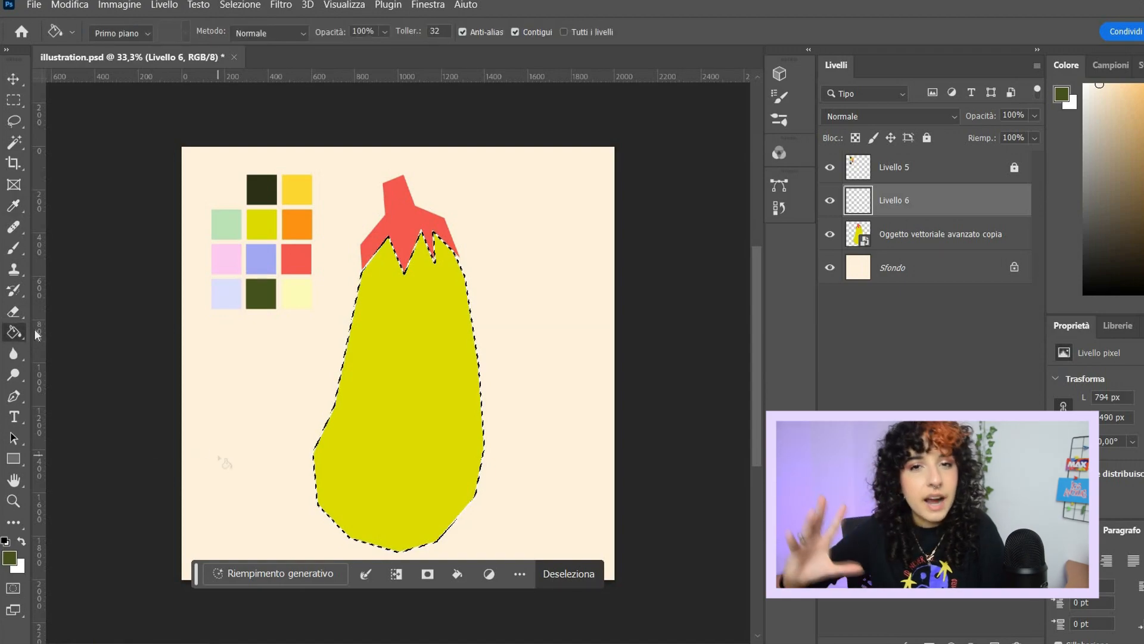
key(b)
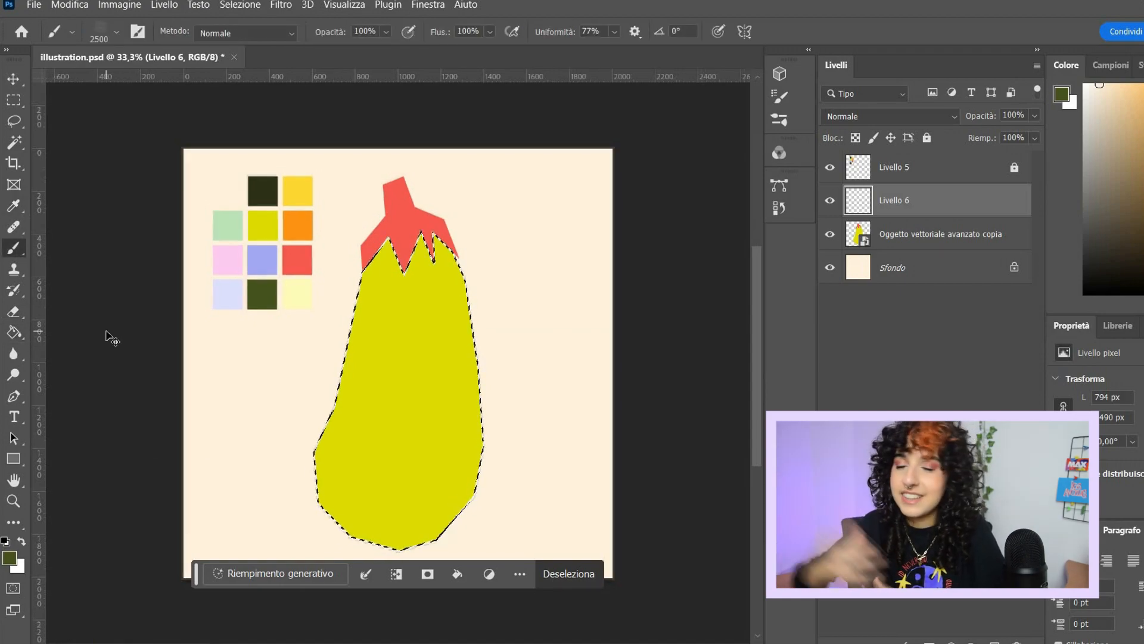
key(ctrl+minus)
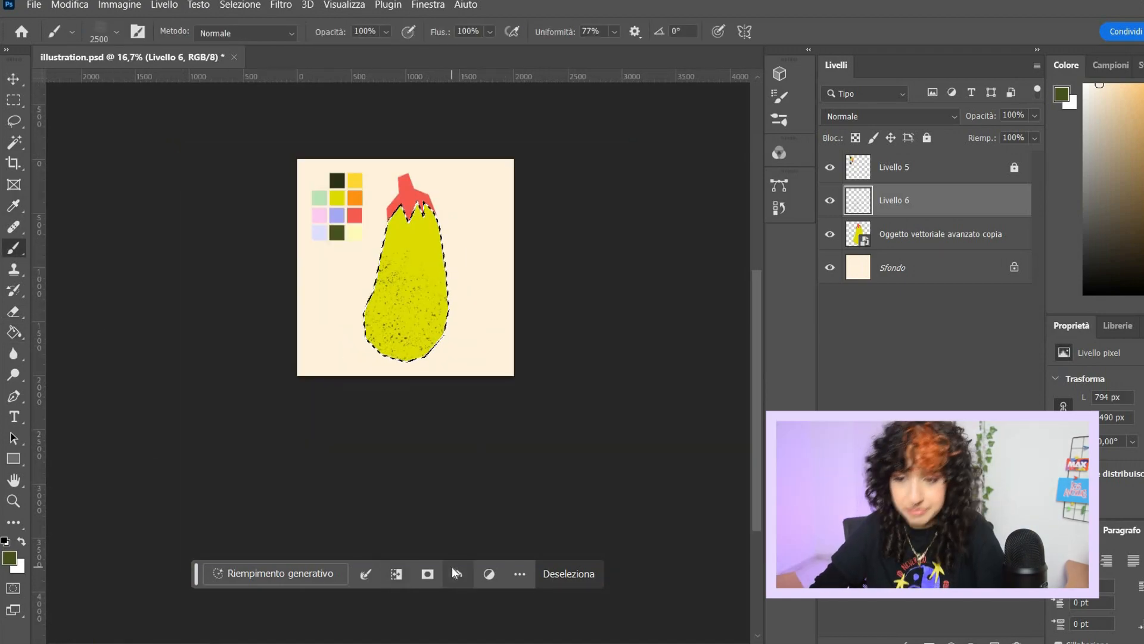
key(ctrl+plus)
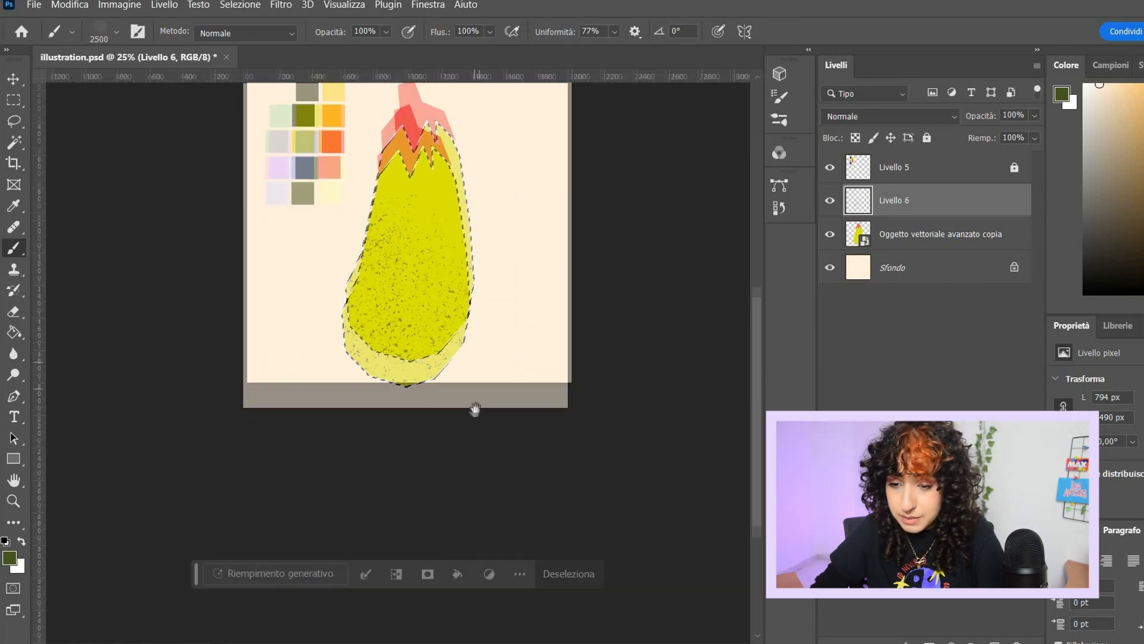
Set the grain brush size to 1500 px
right_click(168, 86)
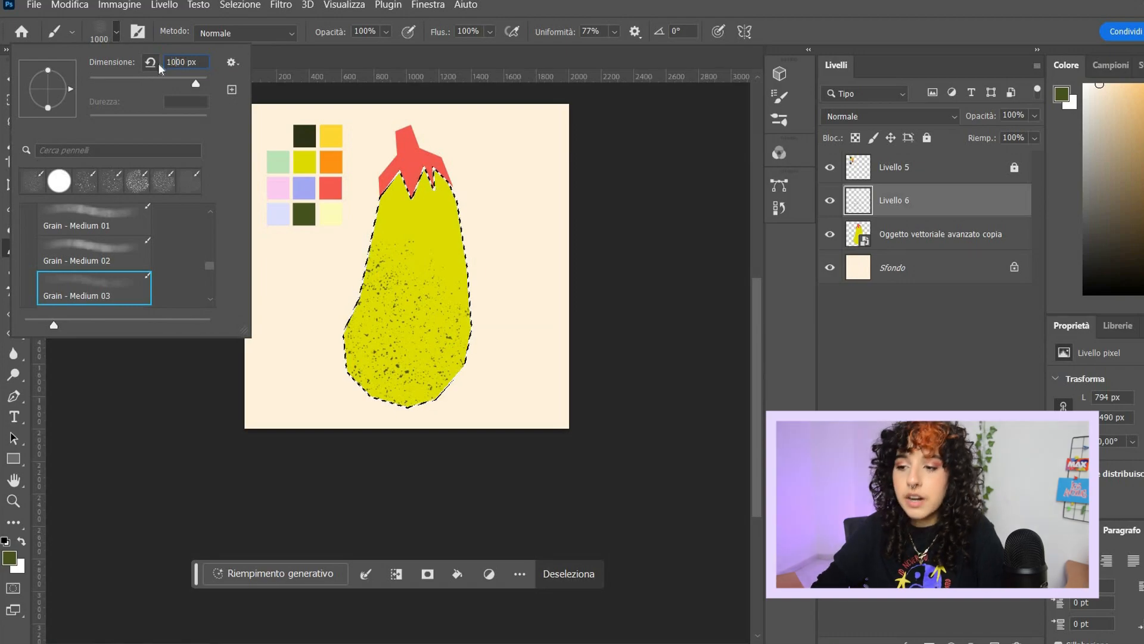
key(BackSpace)
text(5)
key(Return)
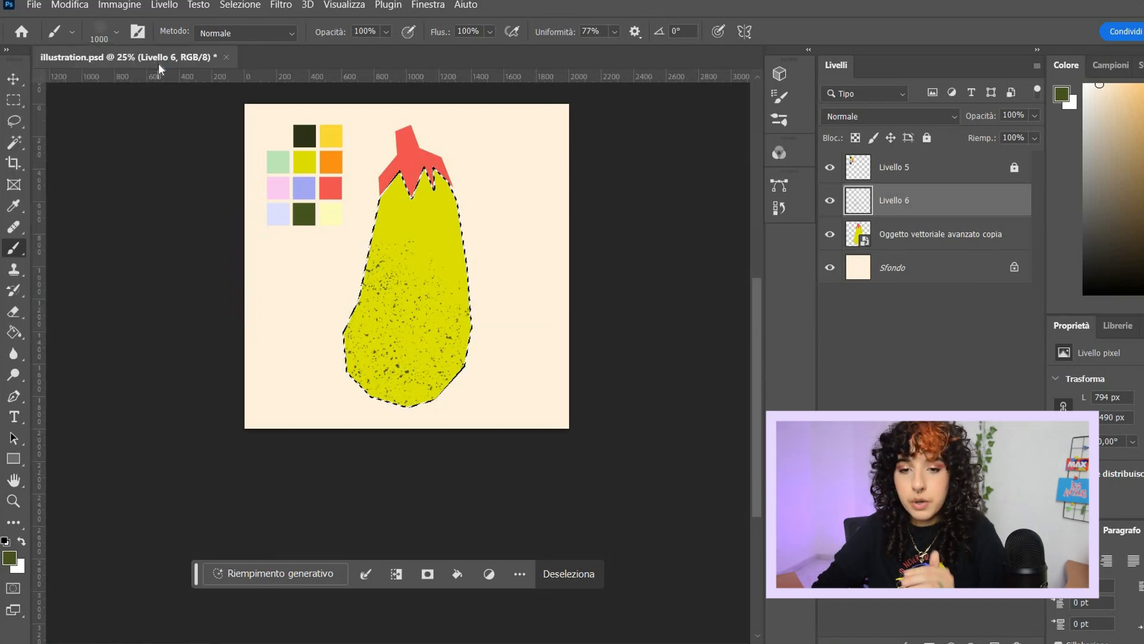
key(ctrl+minus)
key(ctrl+plus)
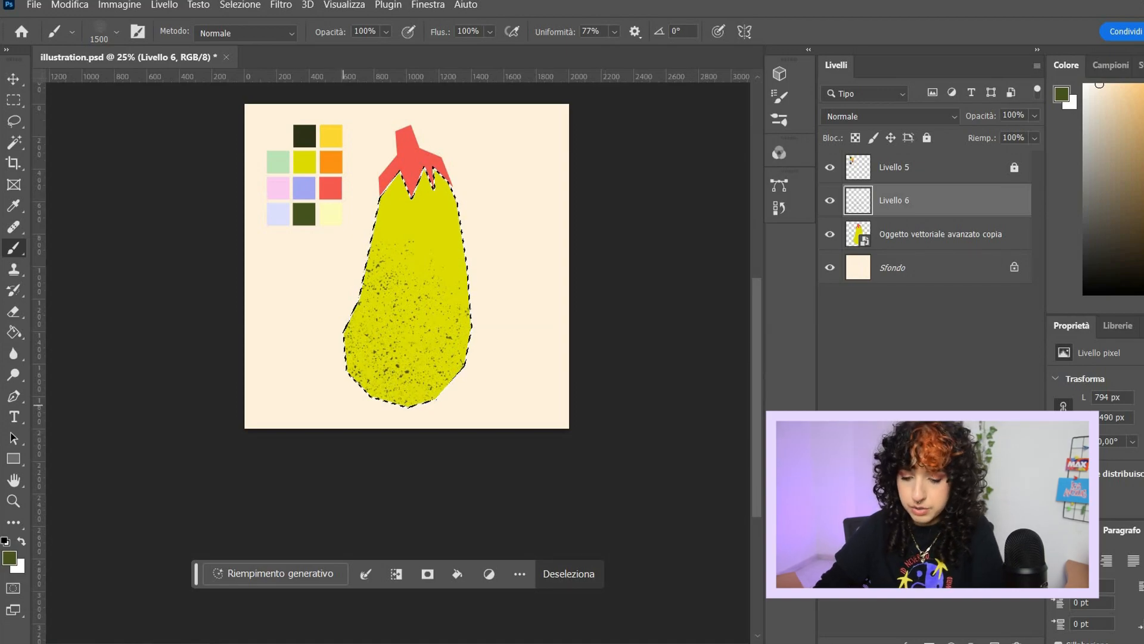
With the brush at 700 px, paint denser olive grain on the lower-left part of the aubergine body and deselect it
click(117, 32)
text(700)
key(Return)
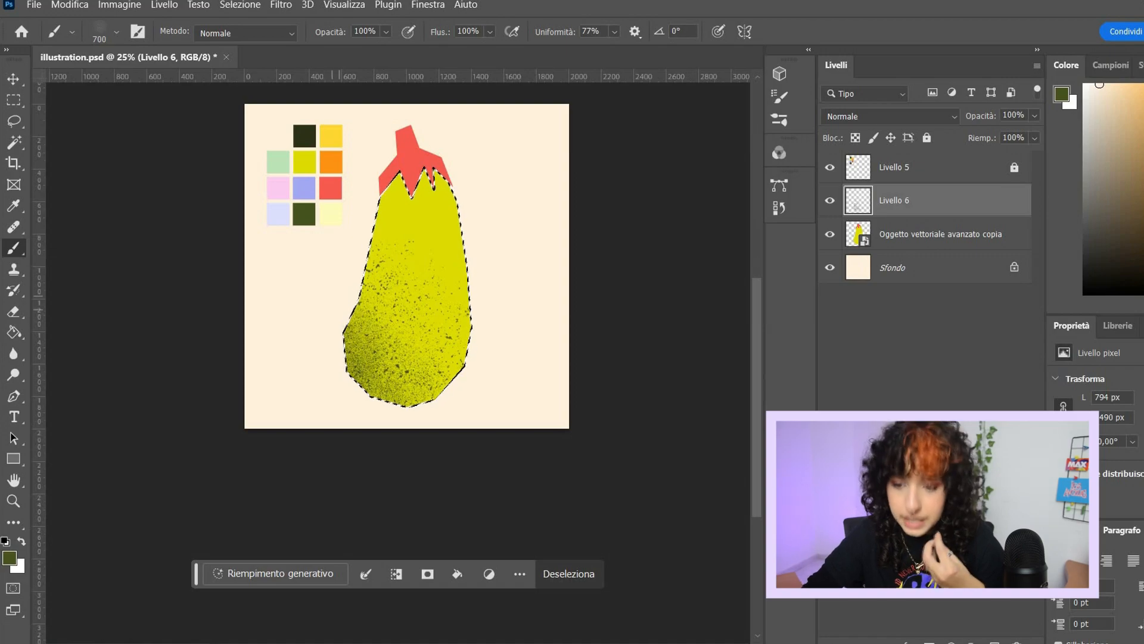
key(ctrl+d)
key(ctrl+minus)
key(ctrl+plus)
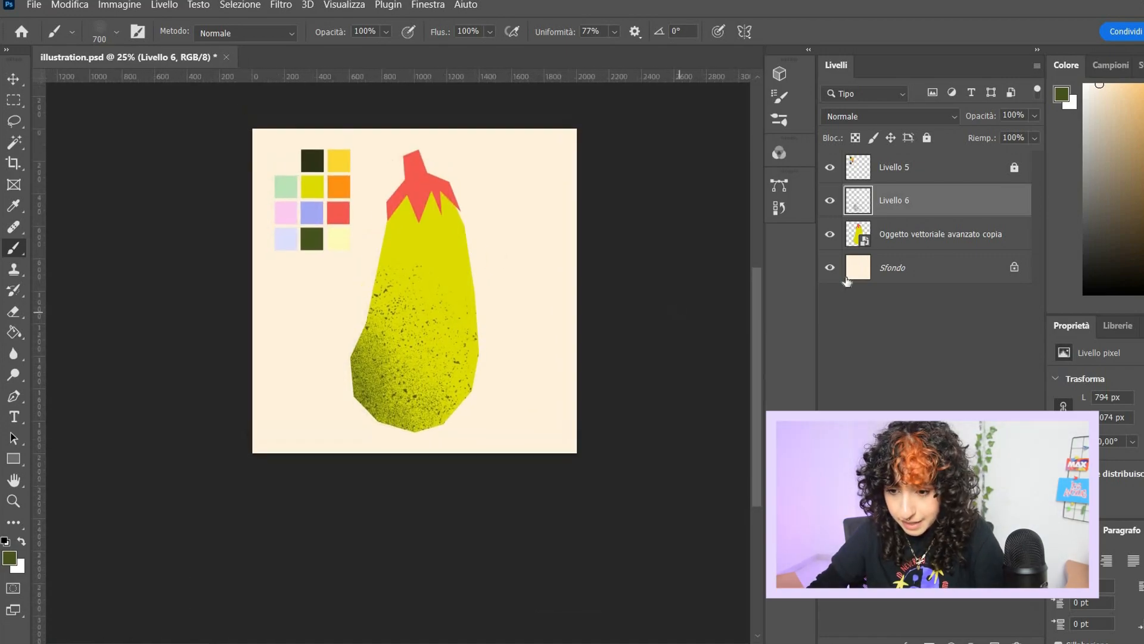
Select the aubergine's yellow-green body on the vector object layer with the Magic Wand and add an empty layer above it
click(935, 233)
key(w)
click(493, 384)
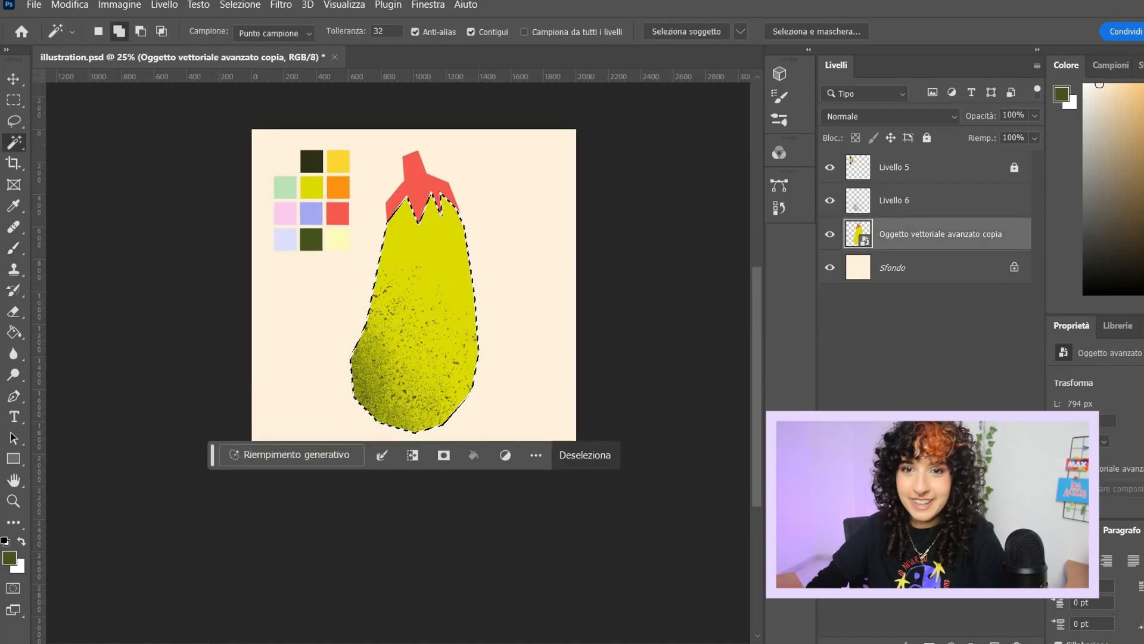
key(ctrl+shift+alt+n)
key(ctrl+minus)
Set the grain brush to 2500 px and paint grain in the palette's orange inside the selected aubergine body
key(b)
click(116, 32)
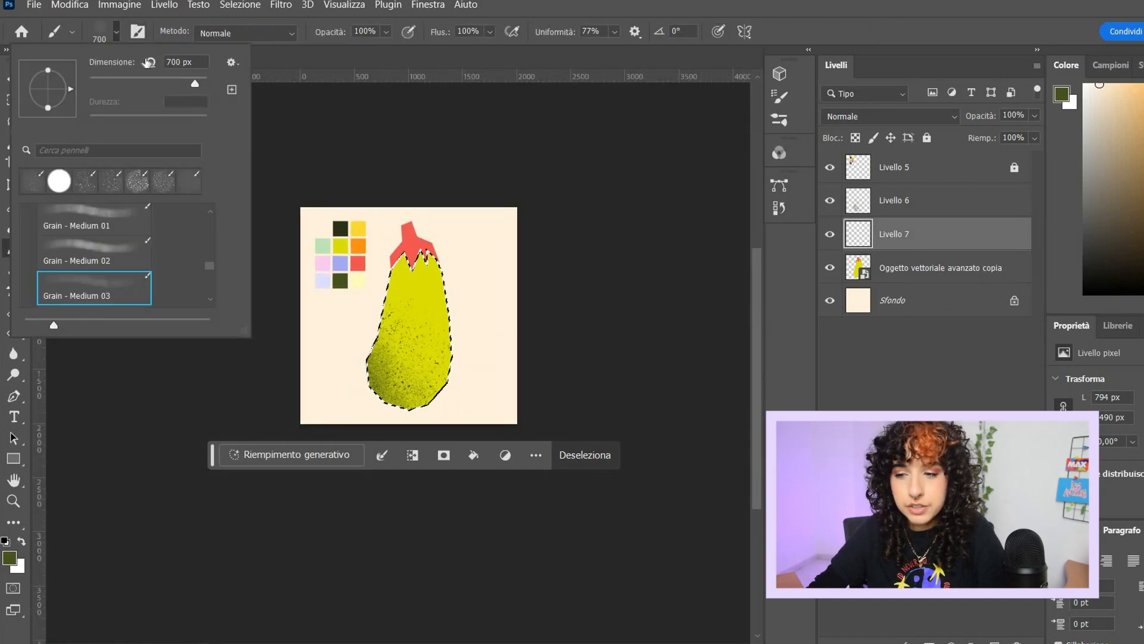
text(259)
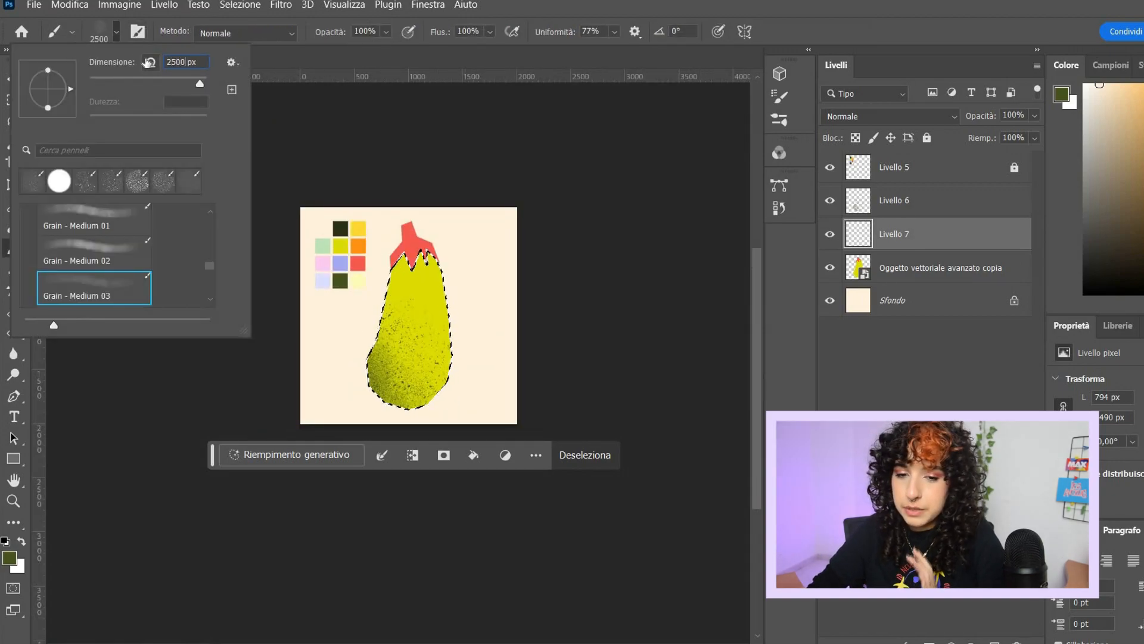
key(Return)
key(i)
key(b)
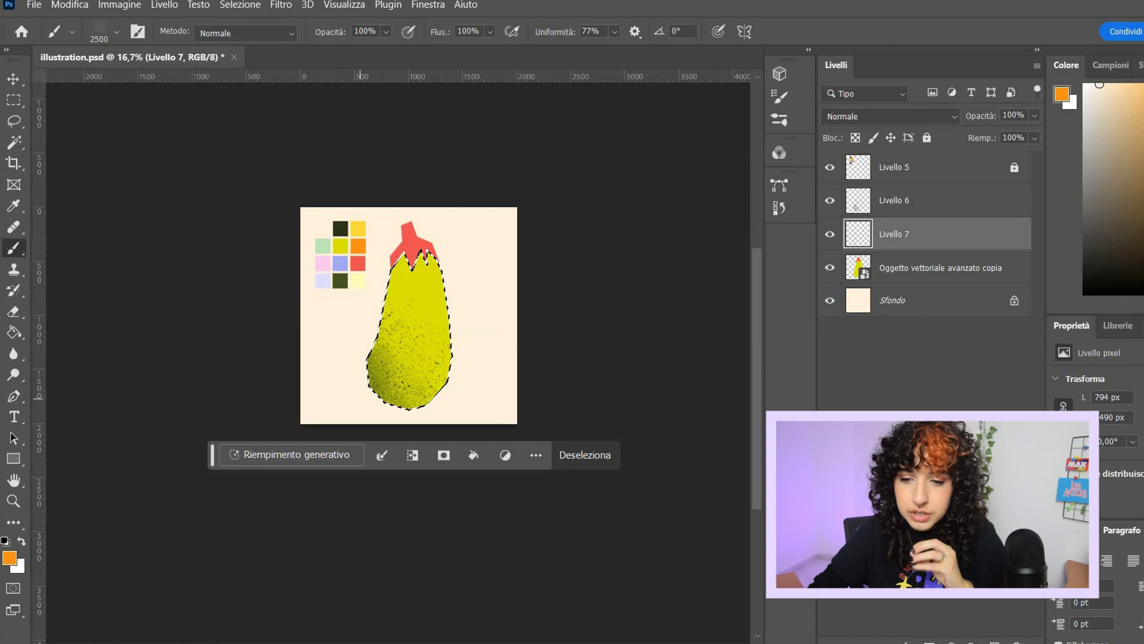
key(ctrl+plus)
key(ctrl+plus)
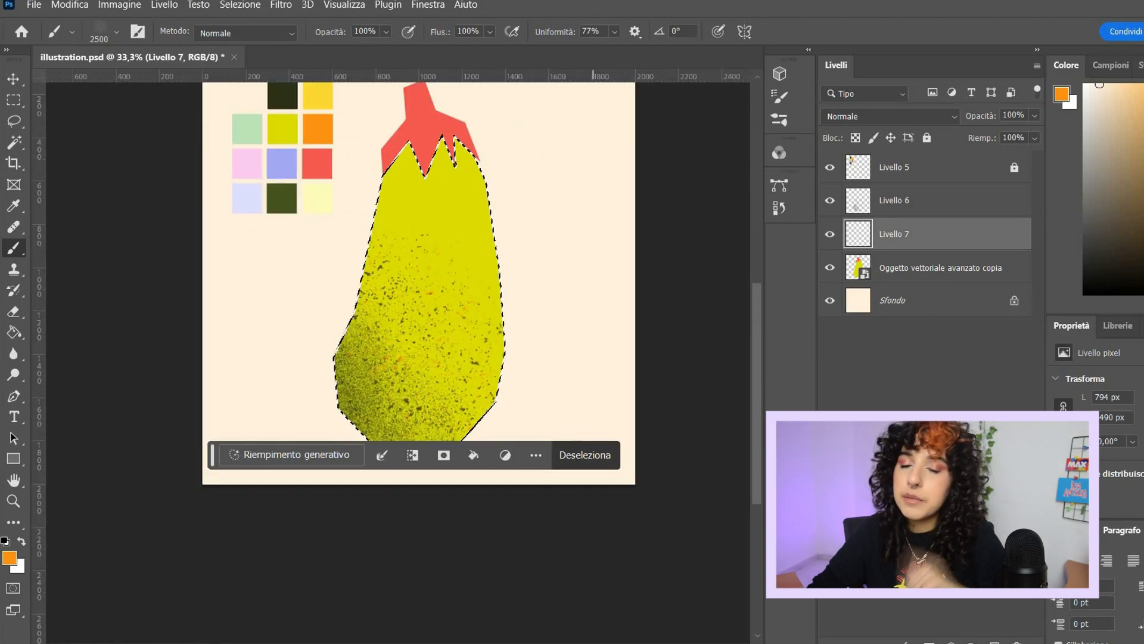
Move the floating contextual task bar clear of the artwork and clear the selection around the aubergine body
key(v)
drag(215, 457, 164, 555)
click(180, 402)
key(ctrl+d)
key(ctrl+minus)
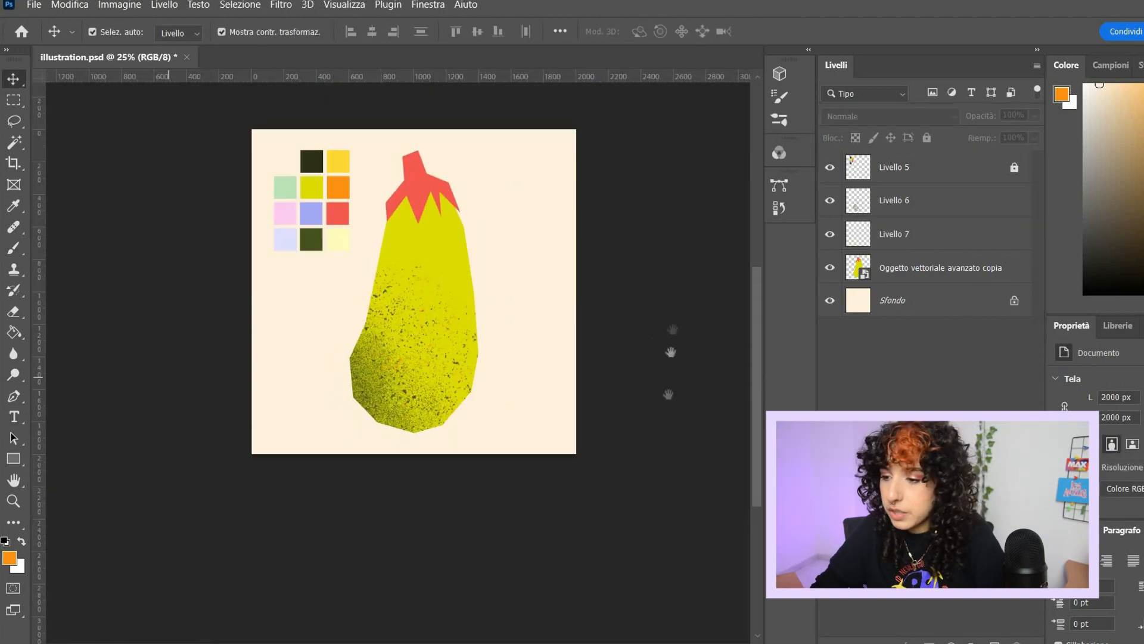
Select the aubergine's red cap with the Magic Wand, add an empty layer above it and sample the olive green swatch
drag(672, 330, 670, 393)
click(435, 333)
key(w)
click(420, 251)
key(ctrl+alt+shift+n)
key(i)
click(312, 296)
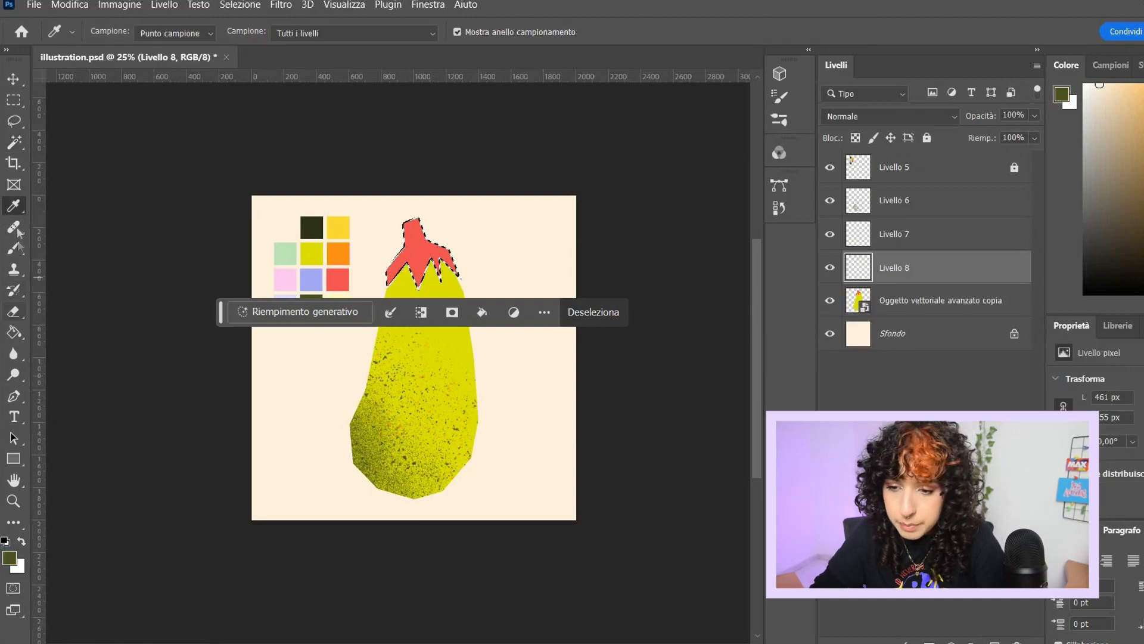
Sample the pink swatch as the brush colour for the grain on the aubergine's selected cap
key(b)
key(ctrl+plus)
key(ctrl+minus)
key(ctrl+minus)
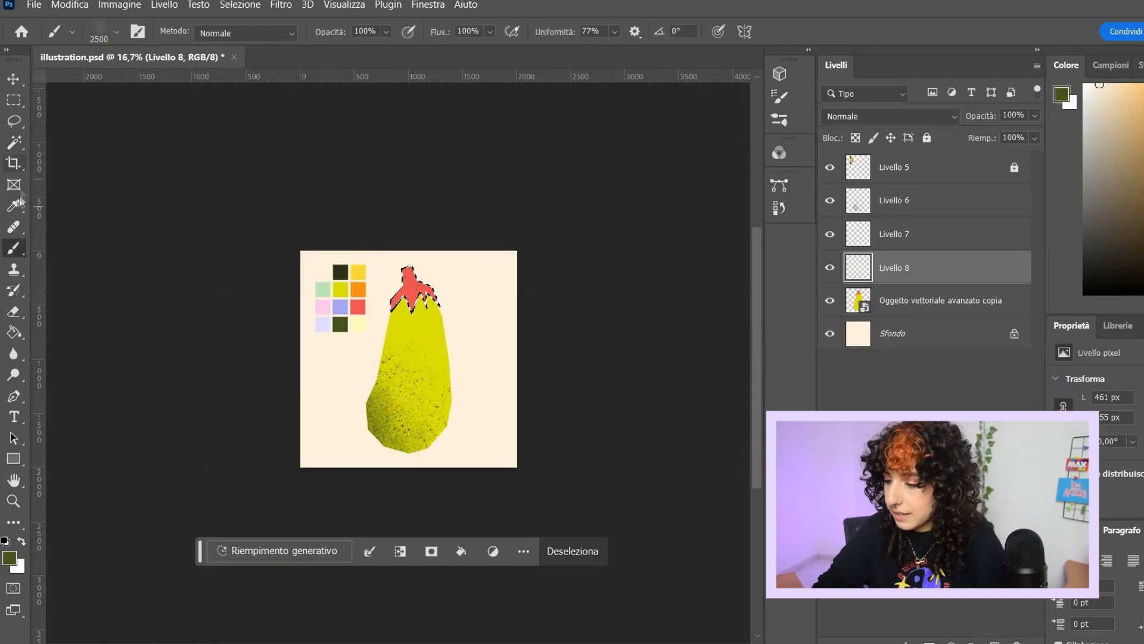
click(14, 205)
click(322, 307)
key(b)
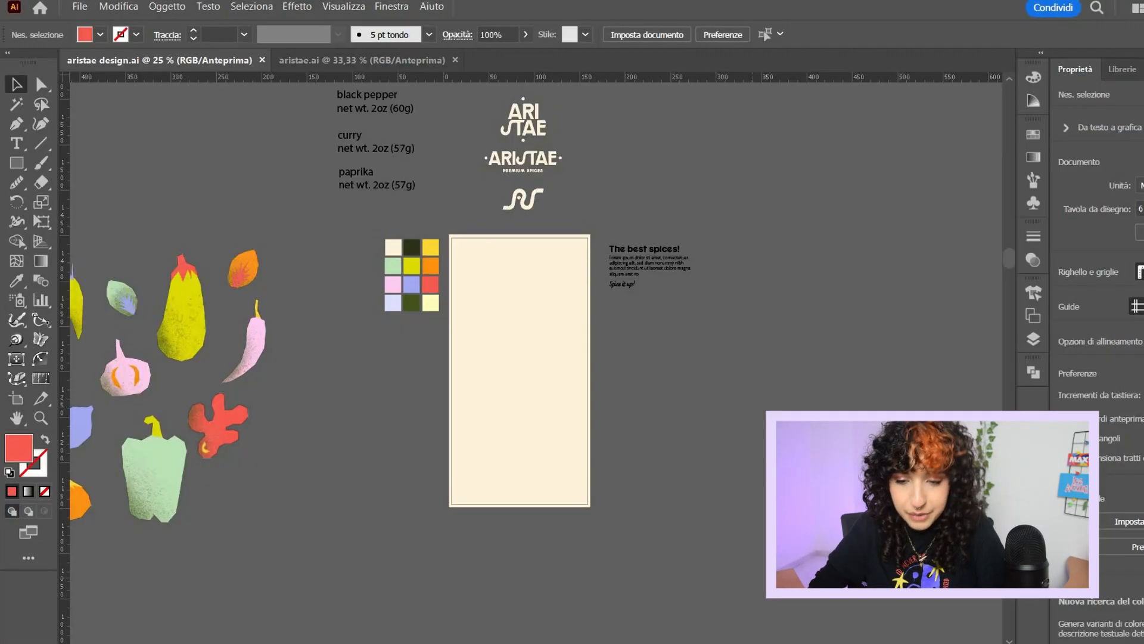
drag(481, 562, 456, 567)
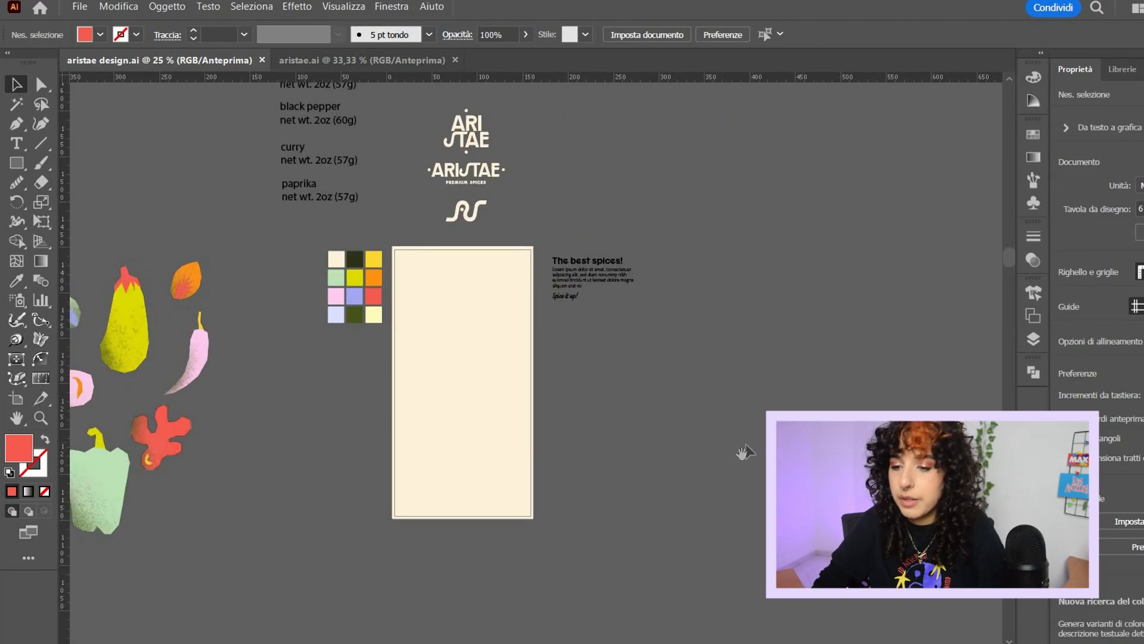
drag(743, 453, 790, 598)
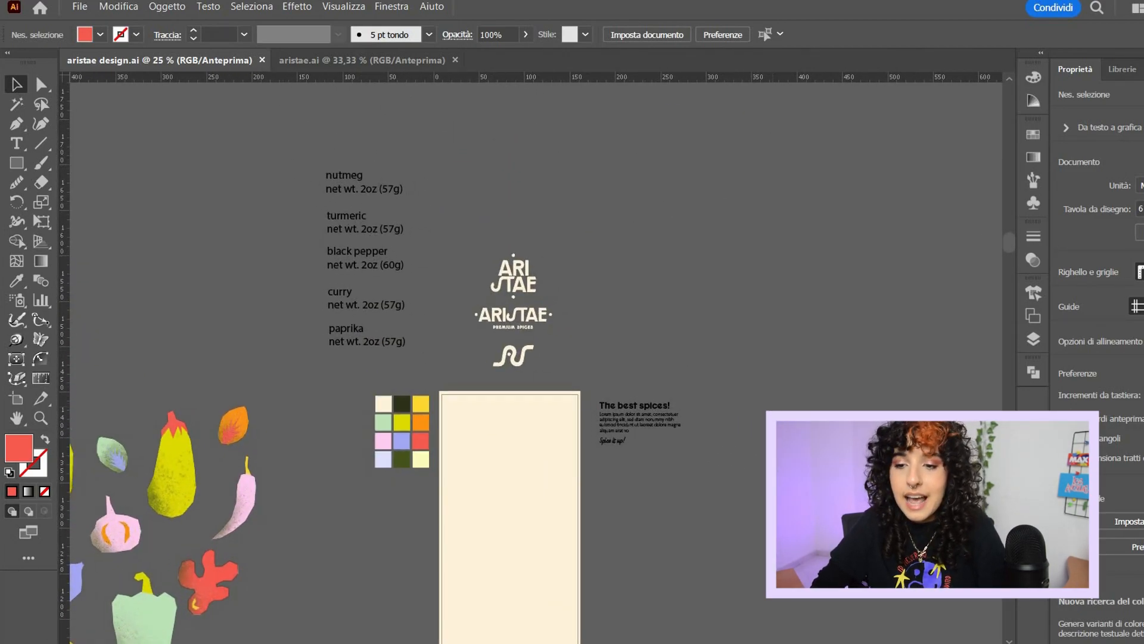
drag(755, 410, 713, 391)
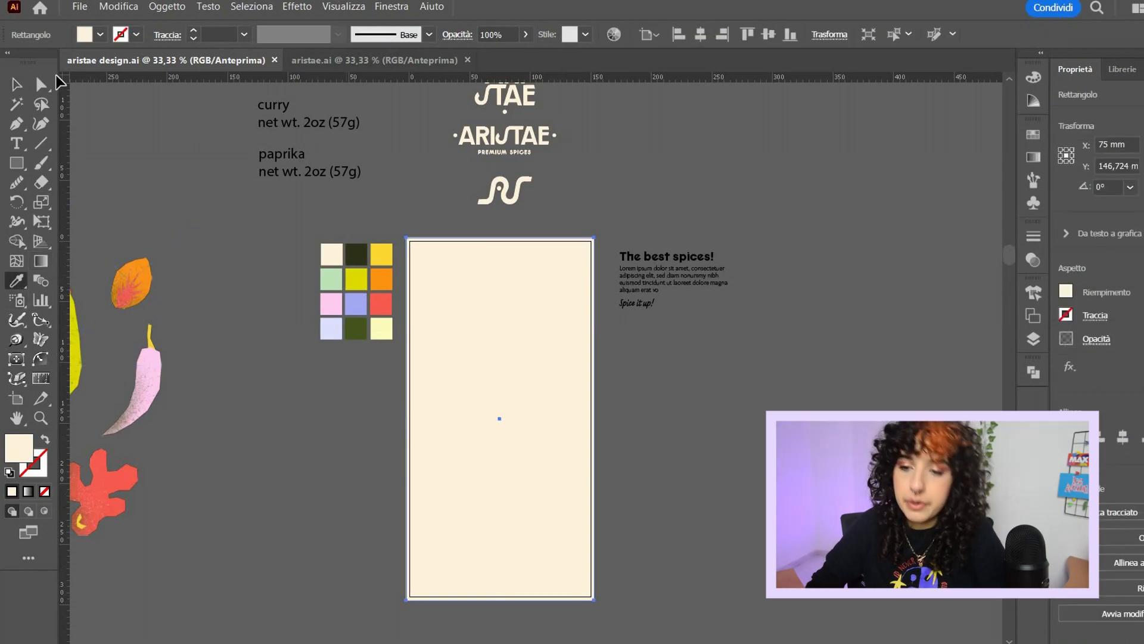
In Illustrator, fill the label's background rectangle with the palette's periwinkle blue and lock it
click(356, 304)
click(16, 85)
click(684, 188)
drag(522, 335, 452, 284)
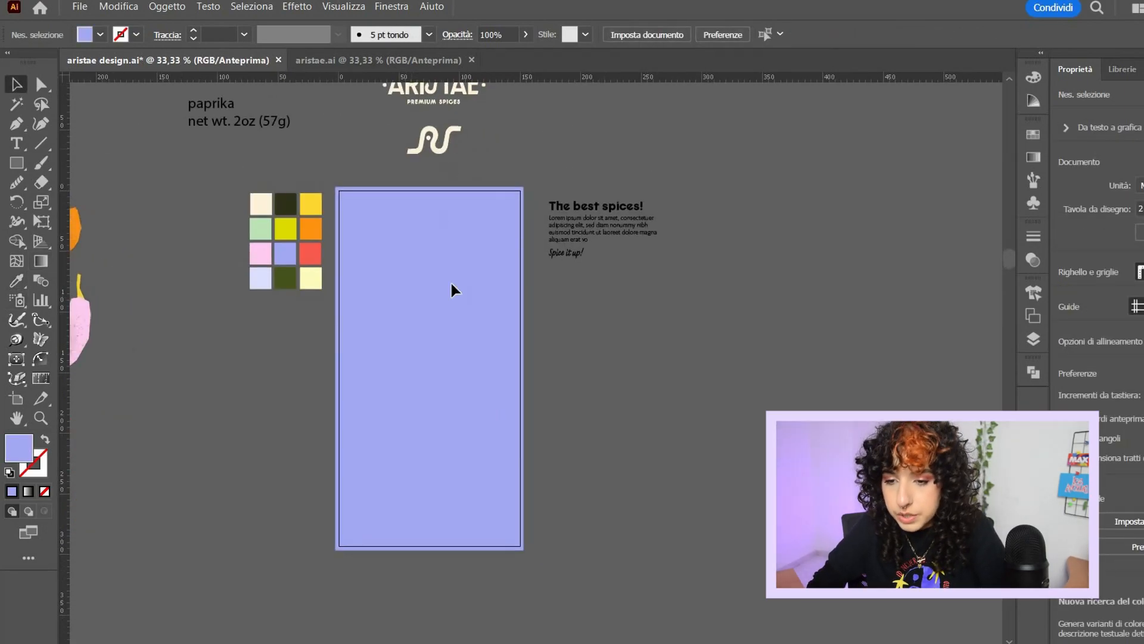
click(470, 206)
key(ctrl+2)
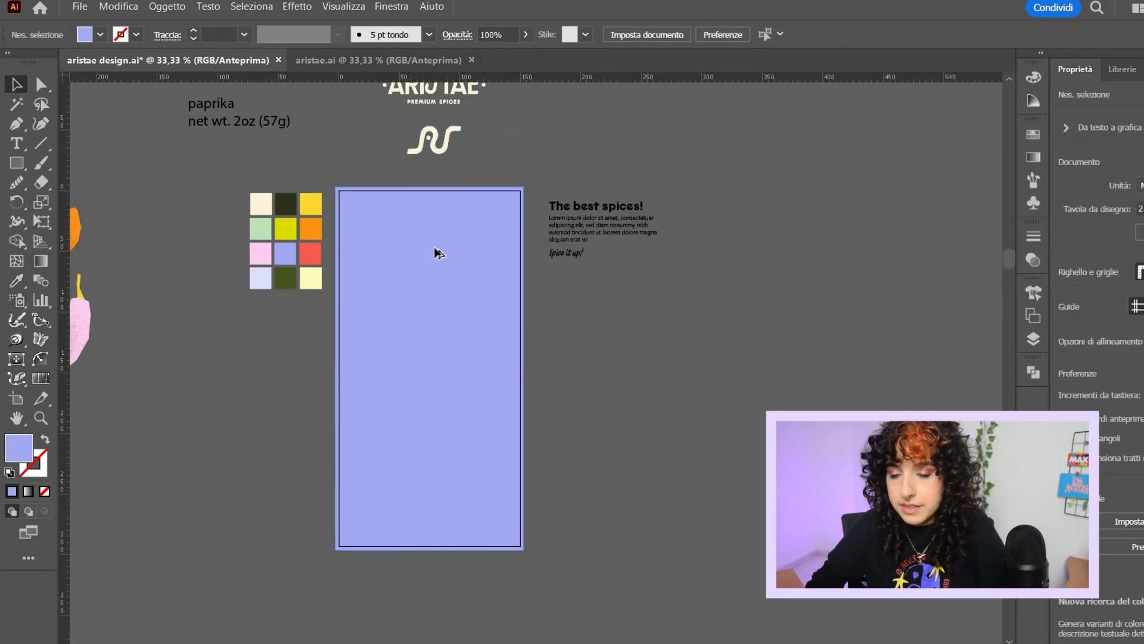
Place a copy of the winding monogram on the label, rotate it 90° and enlarge it to span the whole label
drag(435, 140, 431, 281)
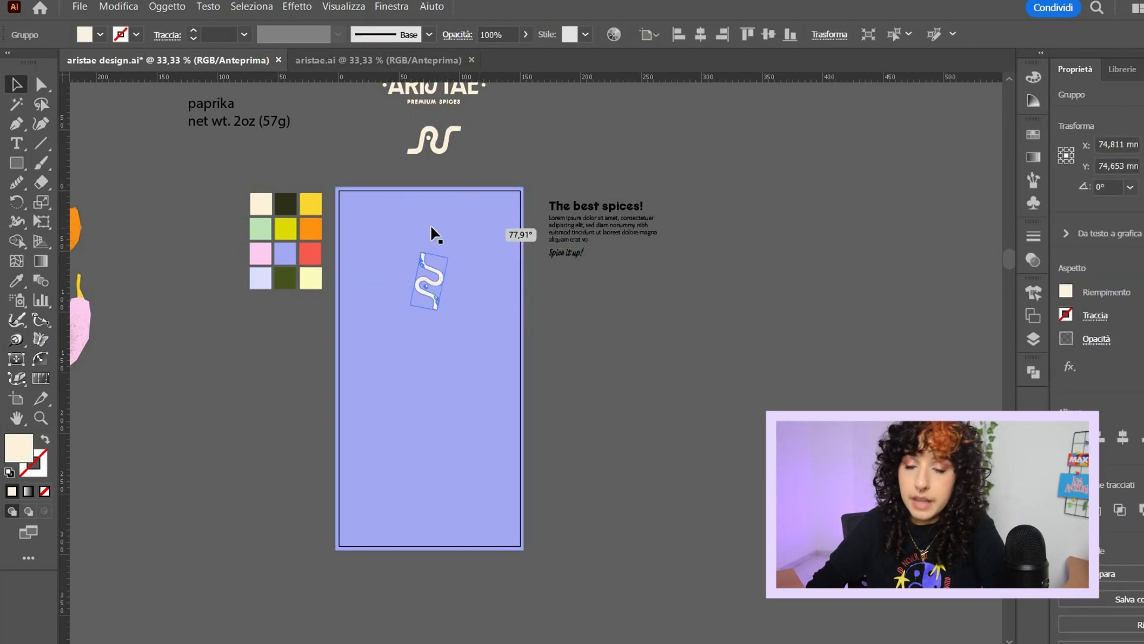
drag(437, 198, 439, 184)
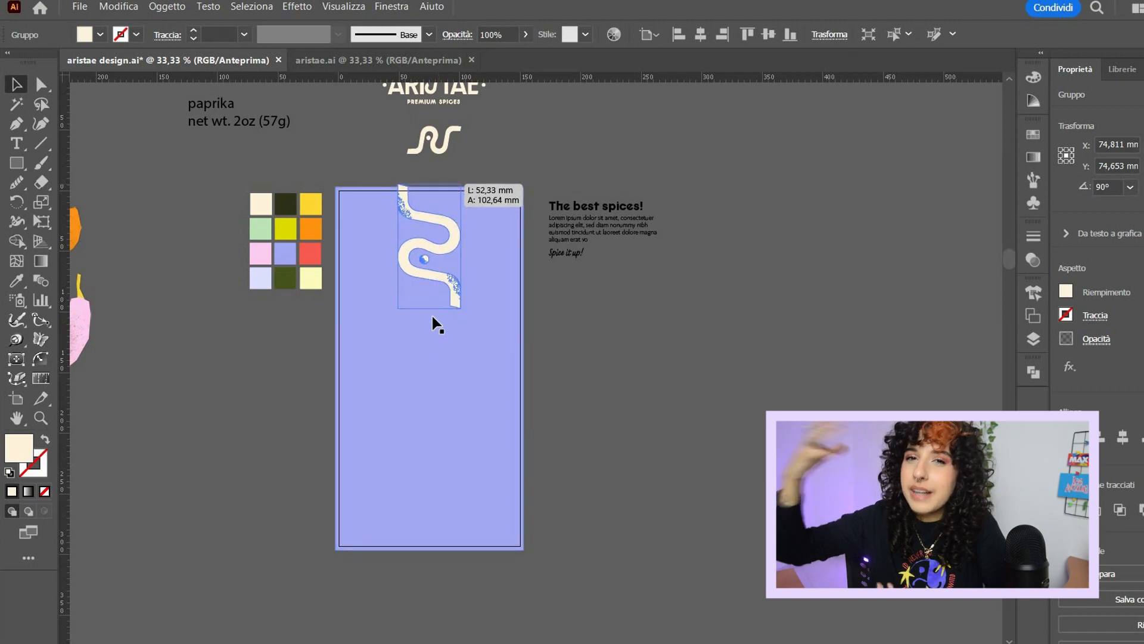
drag(428, 309, 433, 558)
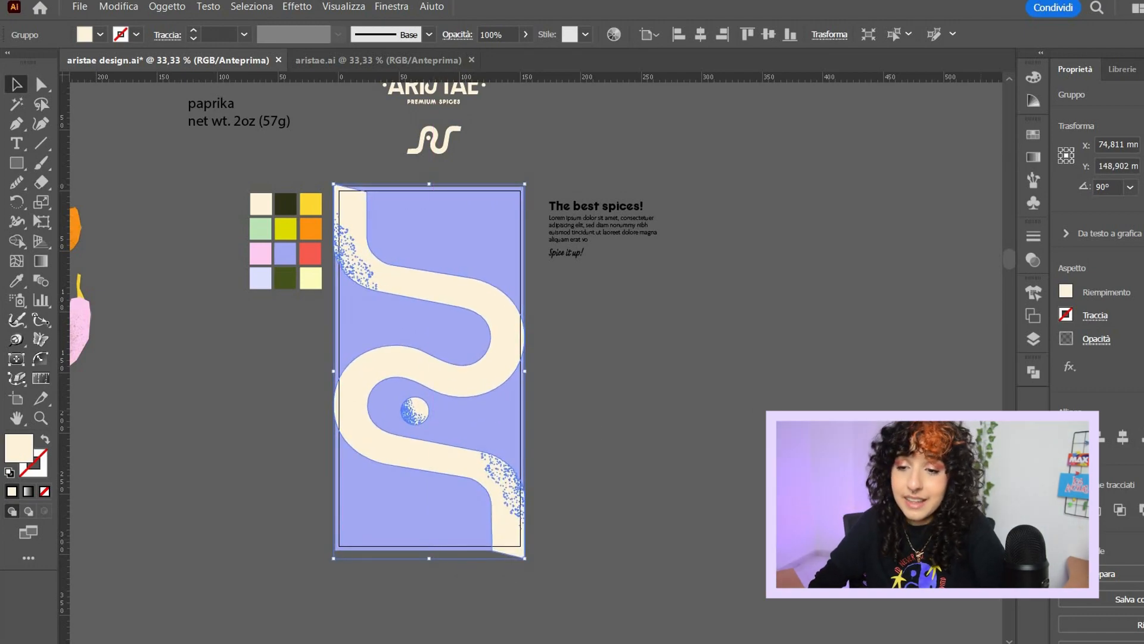
click(702, 544)
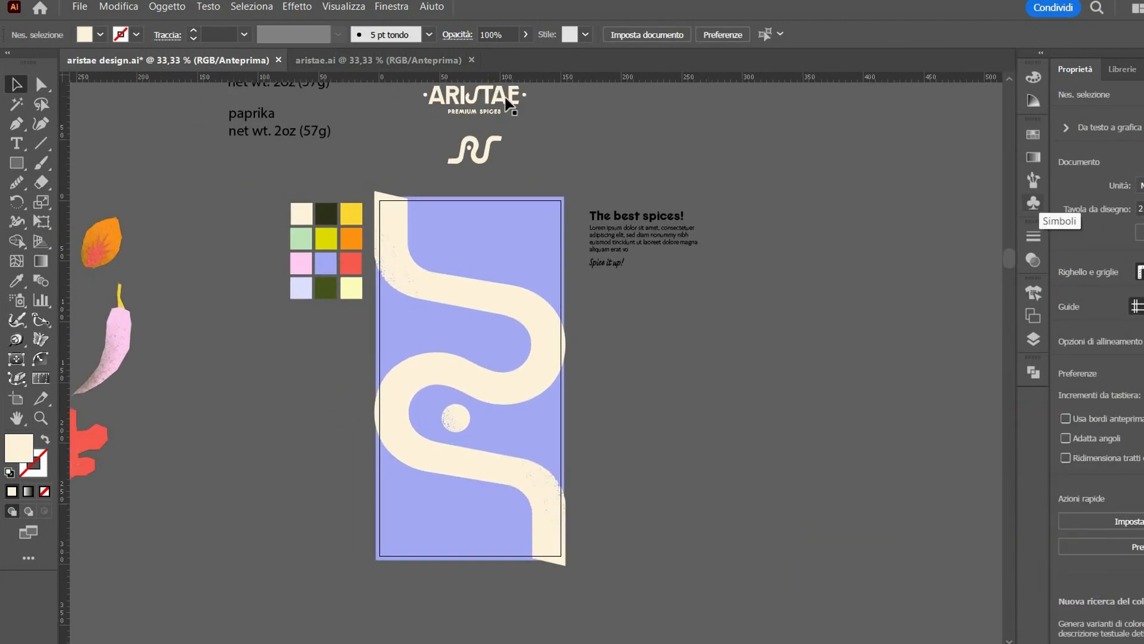
Place a copy of the ARISTAE Premium Spices logo near the label's upper edge and colour it olive green
drag(508, 96, 503, 236)
click(569, 238)
click(457, 240)
key(i)
click(327, 292)
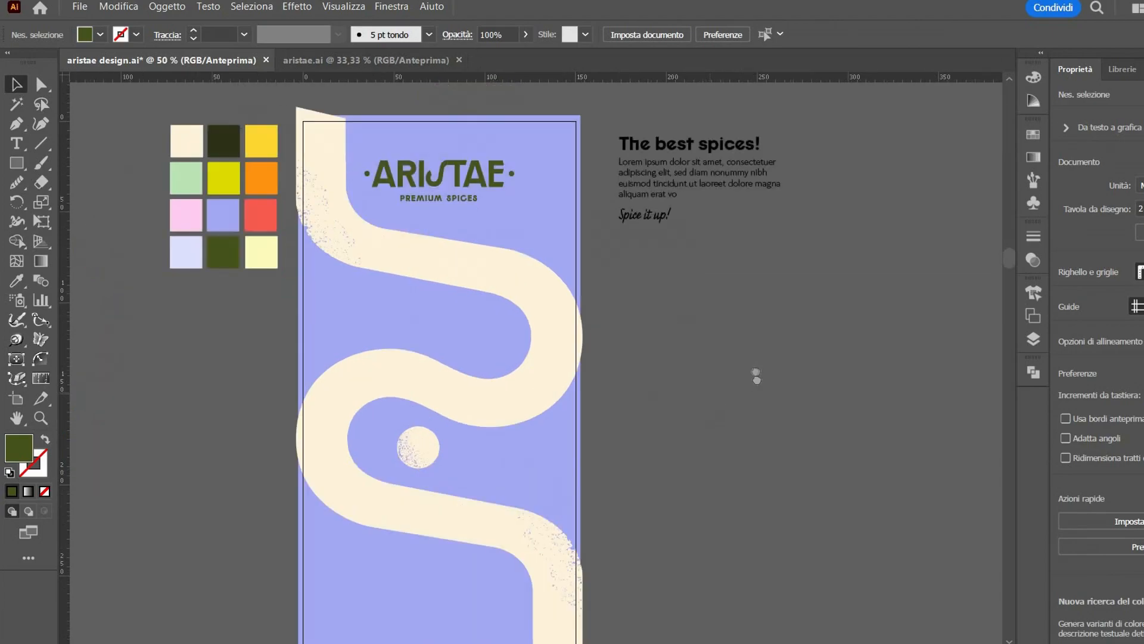
Add the two-line text "BLACK PEPPER" on the lower part of the label
key(t)
click(329, 516)
text(BLACK)
key(Return)
text(PEPPER)
Adjust the size and placement of the BLACK PEPPER text and set it in a CasagrandeAntifascista font
drag(458, 597, 456, 584)
drag(388, 560, 370, 526)
click(592, 34)
text(casa)
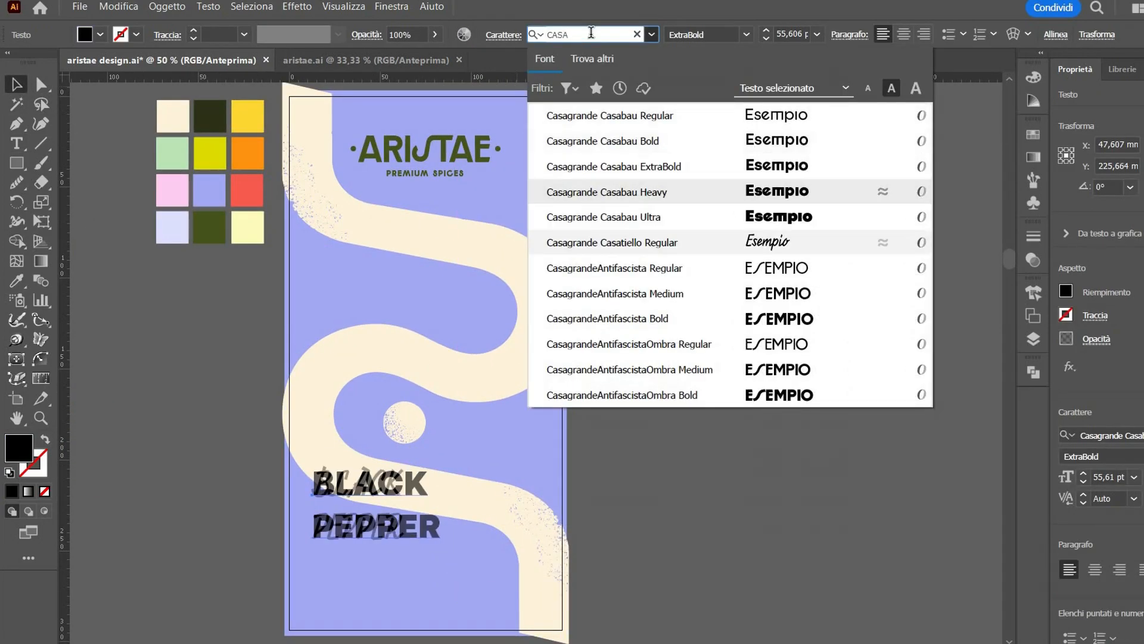
click(596, 368)
Add the text "net wt. 2oz (57g)" to the label above the product name
scroll(418, 298, up, 9)
key(t)
drag(385, 223, 244, 223)
click(16, 85)
scroll(413, 347, down, 9)
scroll(414, 348, up, 2)
text(net wt. 2oz (57g))
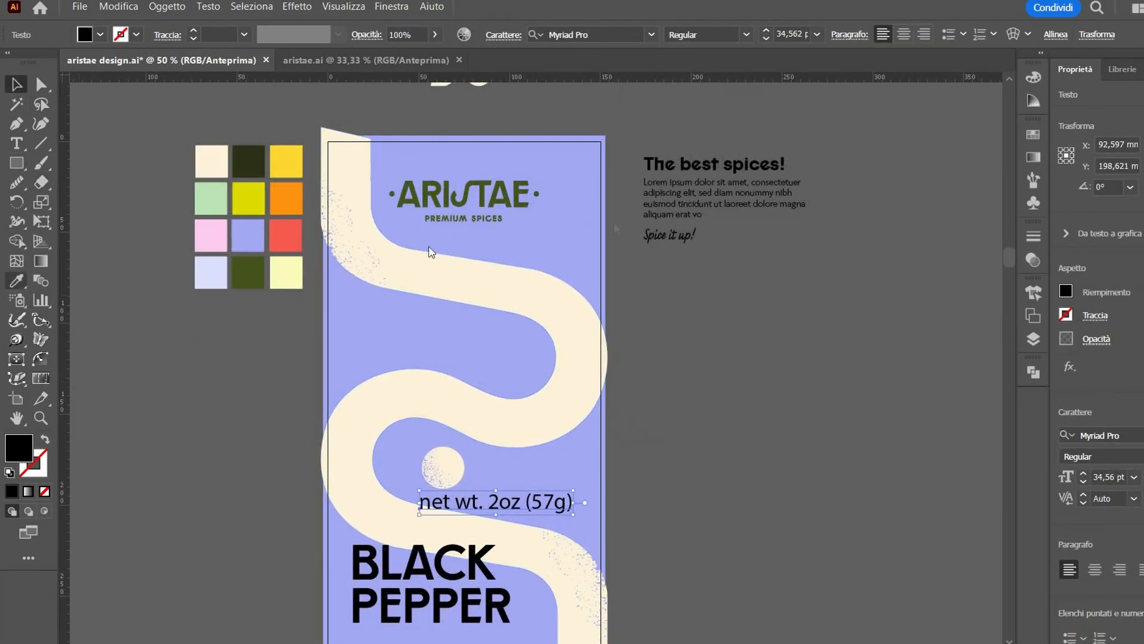
Apply the lorem ipsum paragraph's Klein text style to the net weight line, in uppercase with the Bold weight
key(i)
click(703, 199)
click(208, 8)
click(501, 286)
click(746, 35)
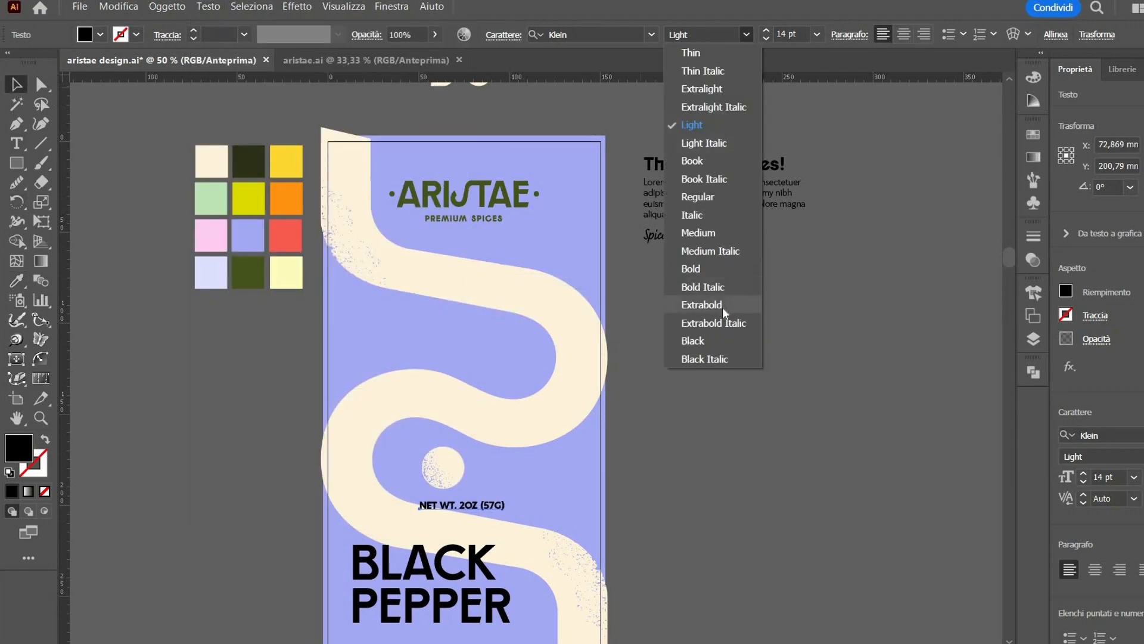
click(709, 269)
Move the net weight line directly below PEPPER and enlarge it to about 32 pt
scroll(417, 357, down, 5)
key(v)
click(472, 411)
drag(572, 437, 504, 453)
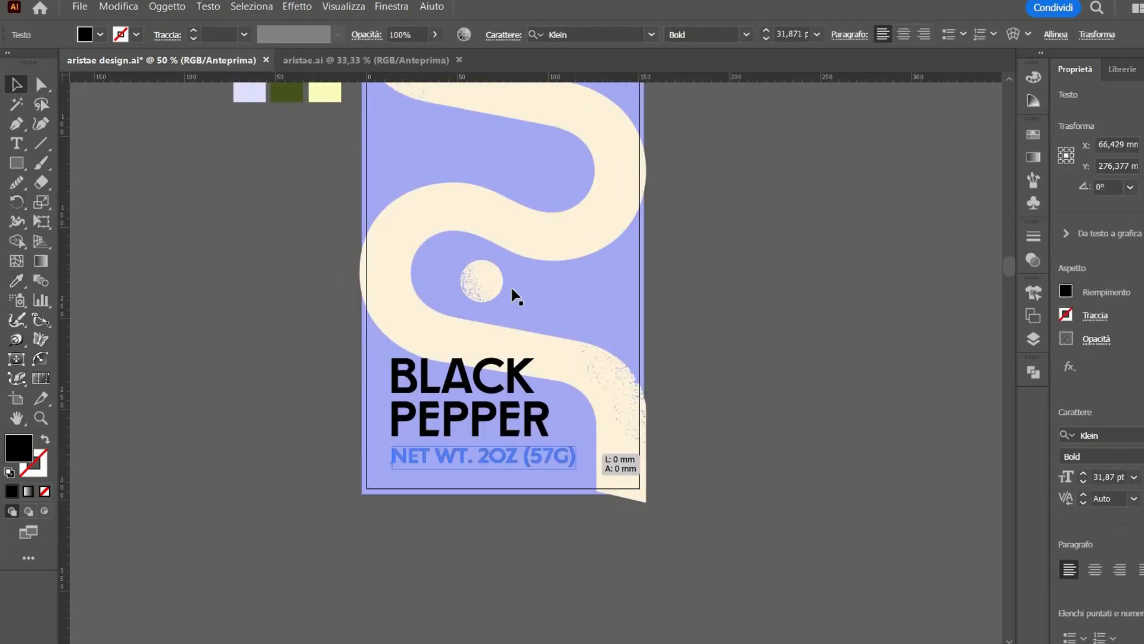
Colour the product name and net weight line olive green, with the weight reading NET WT. 2OZ (60G)
scroll(511, 293, up, 5)
key(i)
click(297, 182)
key(ctrl+minus)
key(v)
click(761, 429)
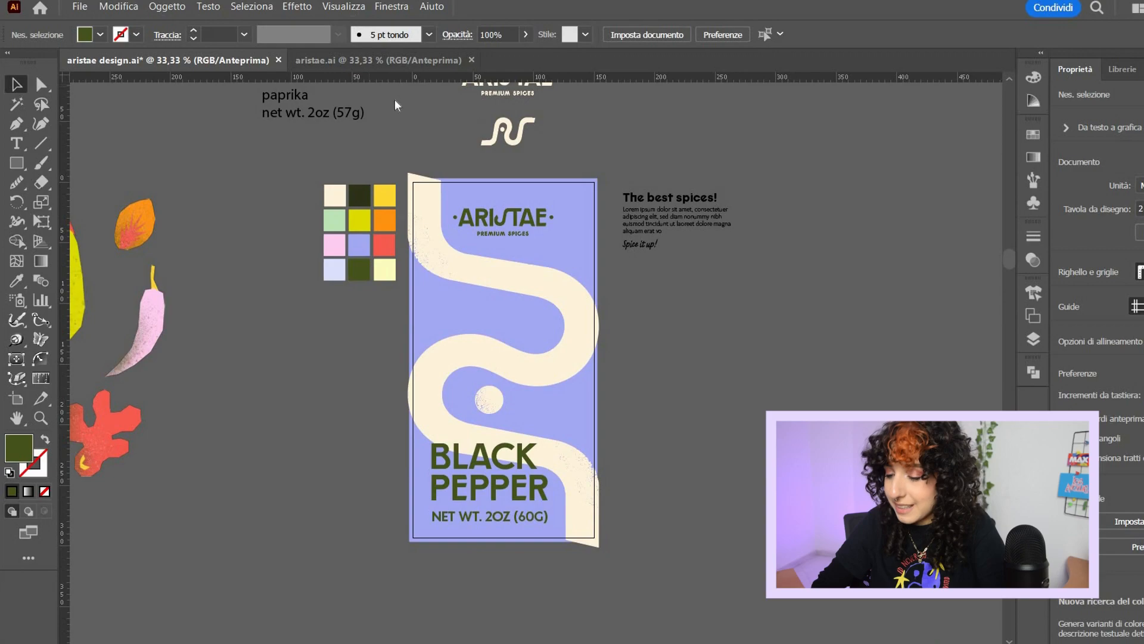